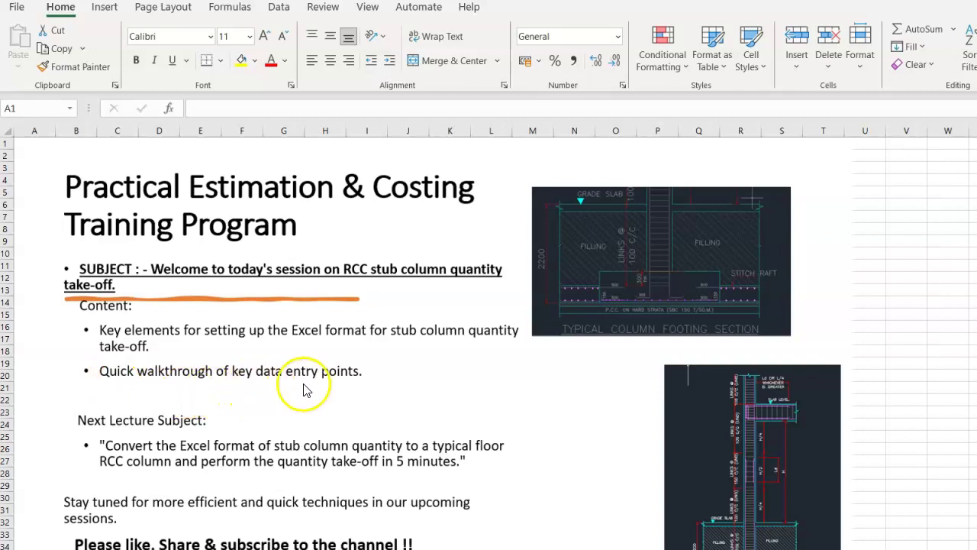
- Read through the session outline and the closing exercise note on the introduction sheet
scroll(76, 534, "down", 3)
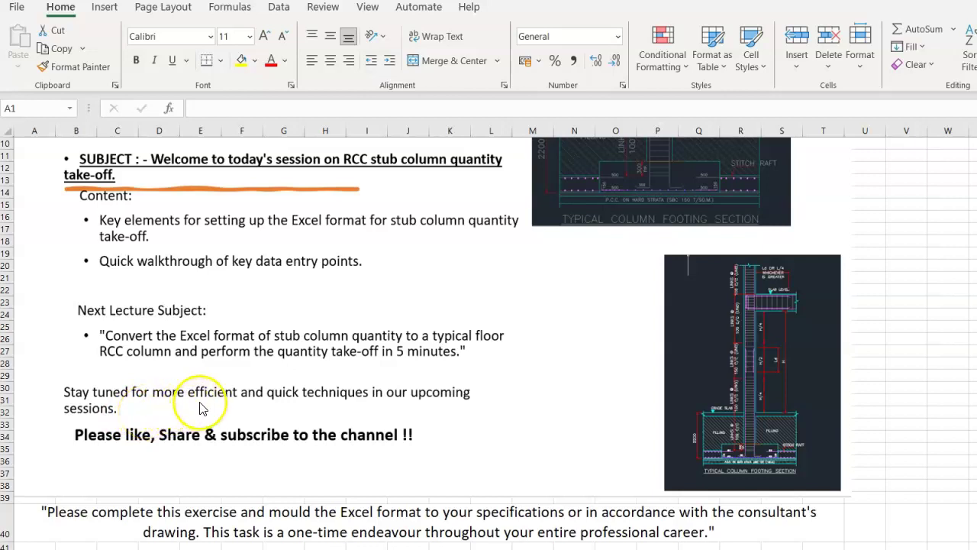
scroll(200, 409, "down", 3)
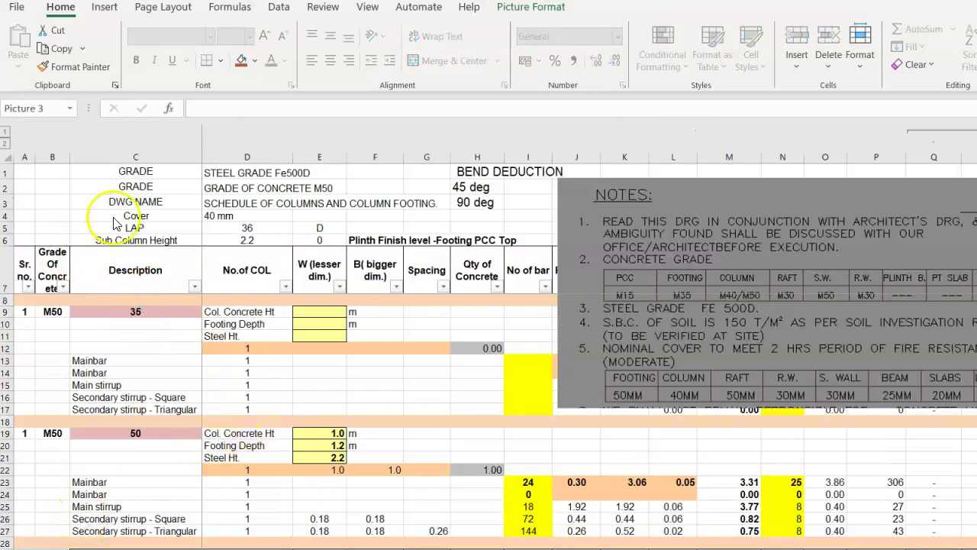
- Review the header entries for steel grade, concrete grade, drawing name, cover, lap and sub column height alongside the drawing notes
left_click(666, 260)
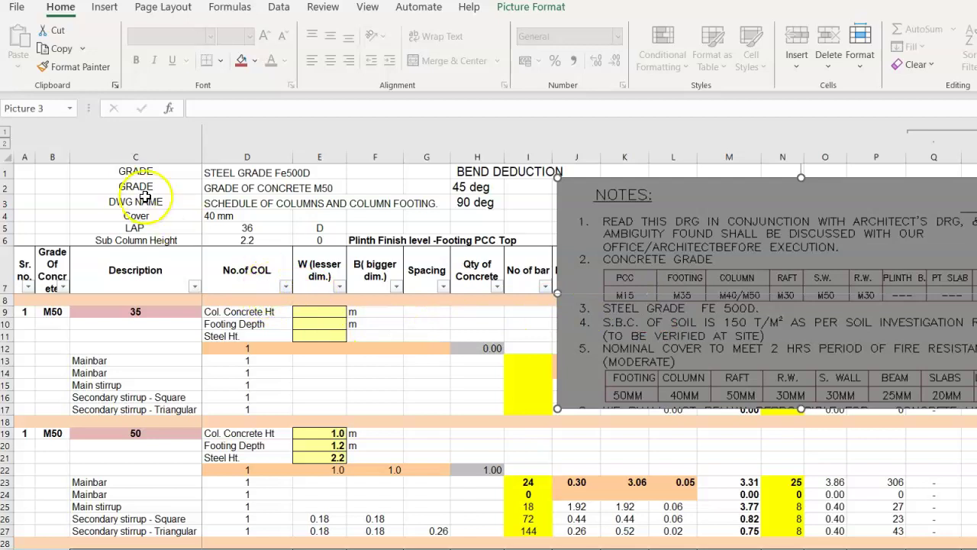
left_click(149, 166)
key("Right")
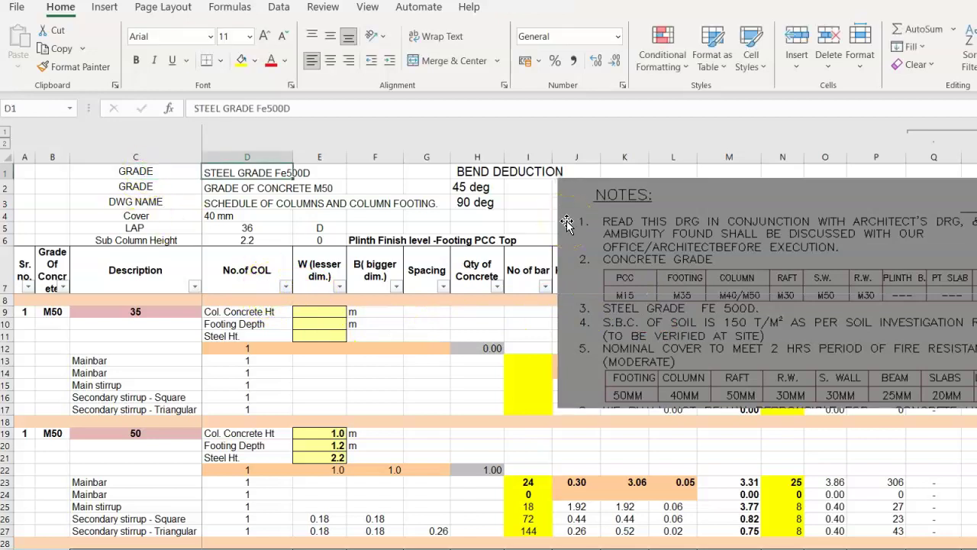
key("Down")
key("Left")
key("Right")
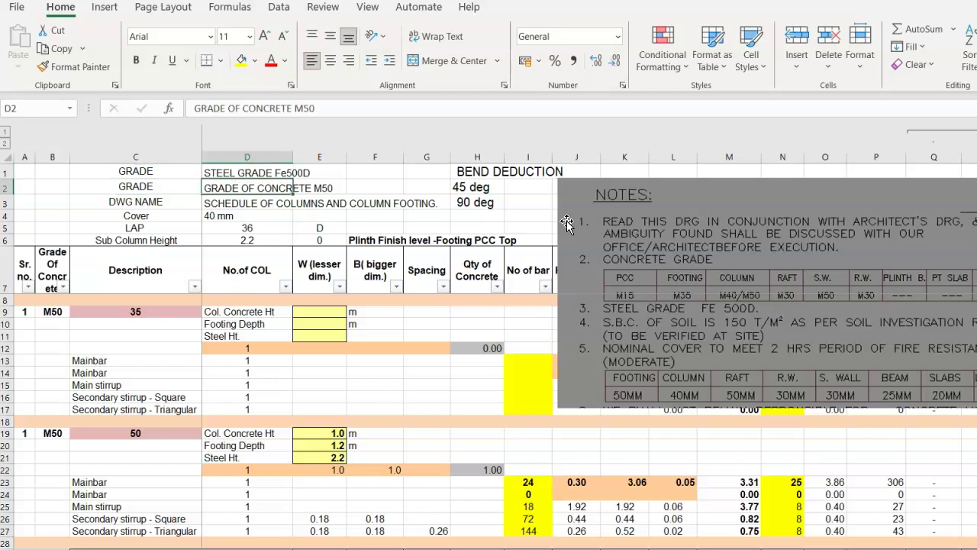
key("Down")
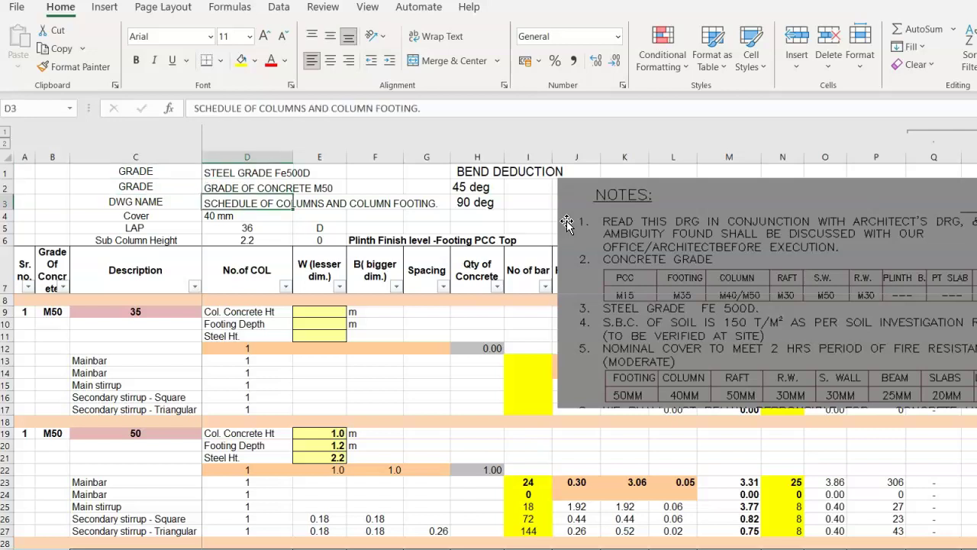
key("Down")
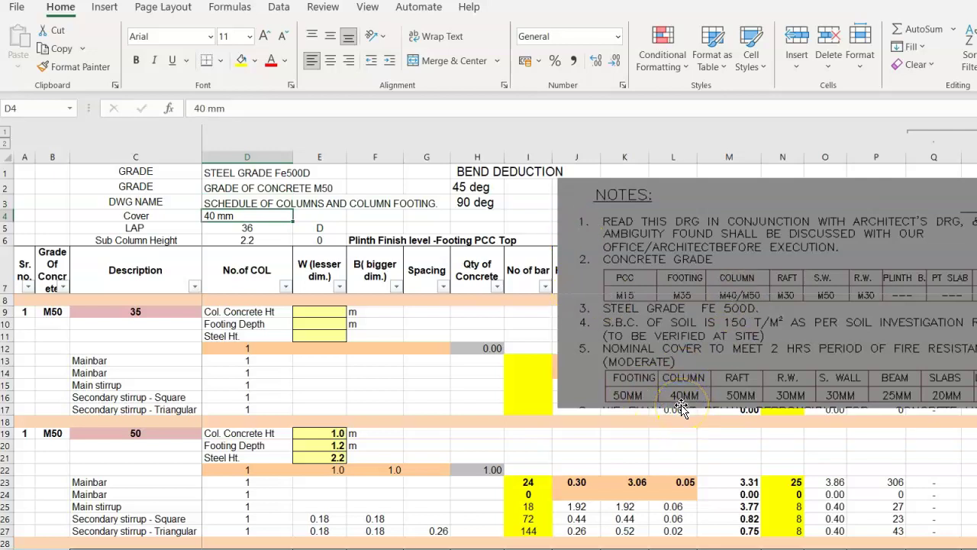
left_click(247, 226)
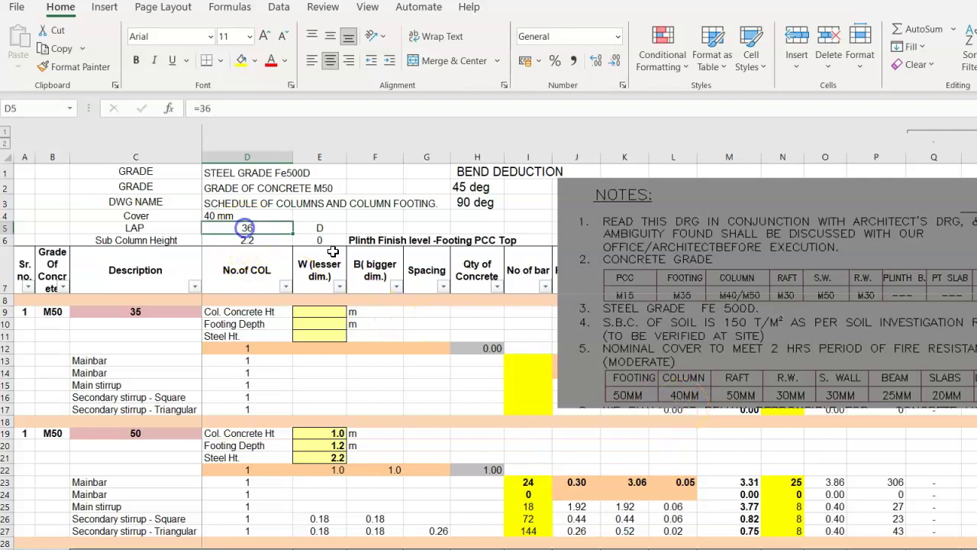
left_click(262, 239)
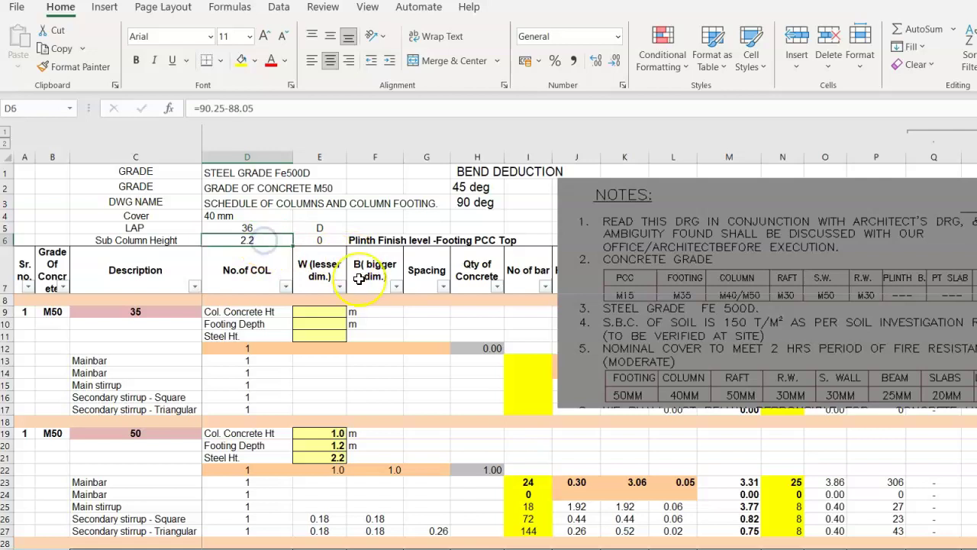
- Move the drawing notes picture down to clear the header rows of the quantity table
left_click_drag(741, 273, 813, 462)
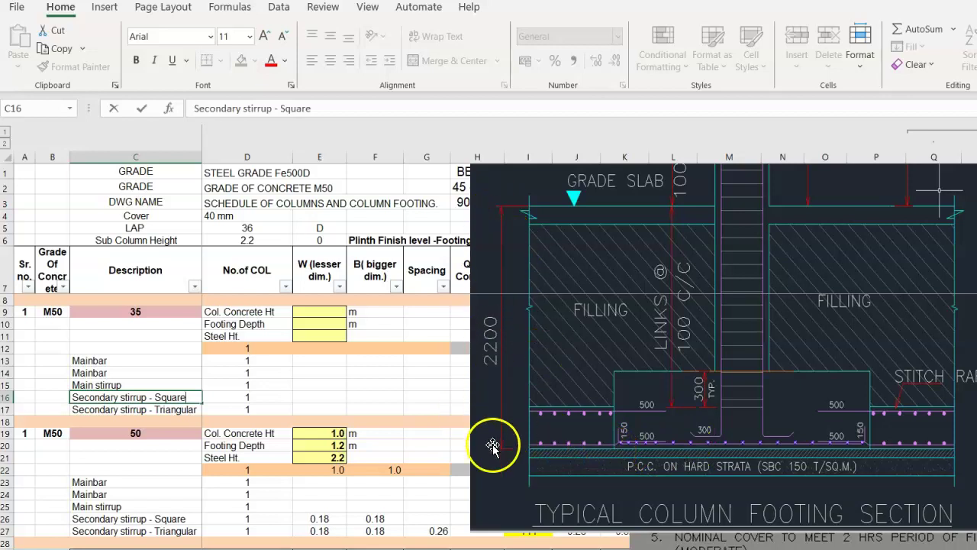
left_click(315, 397)
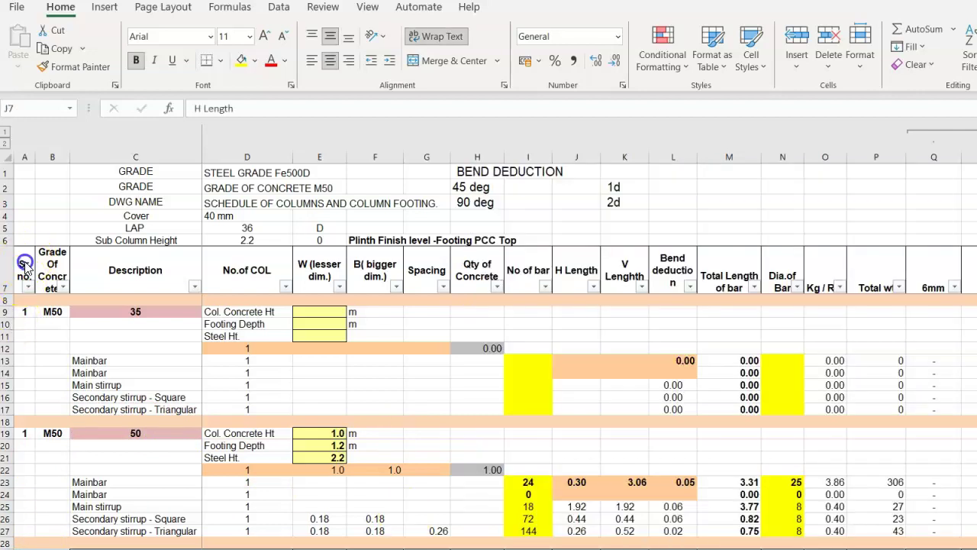
- Examine the row 7 table headings from concrete grade and dimensions through bar lengths, bend deduction, bar diameter and Kg / Rm
key("shift+Right")
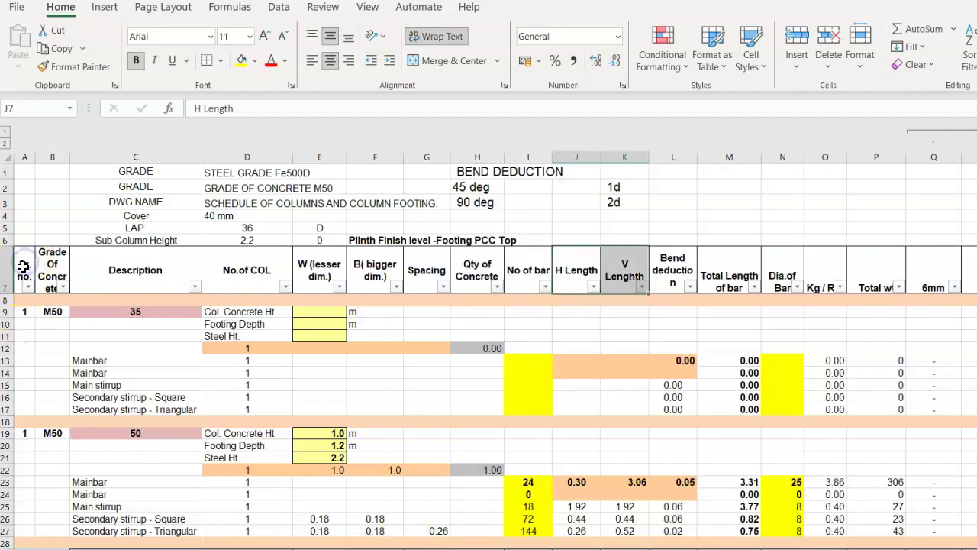
key("Right")
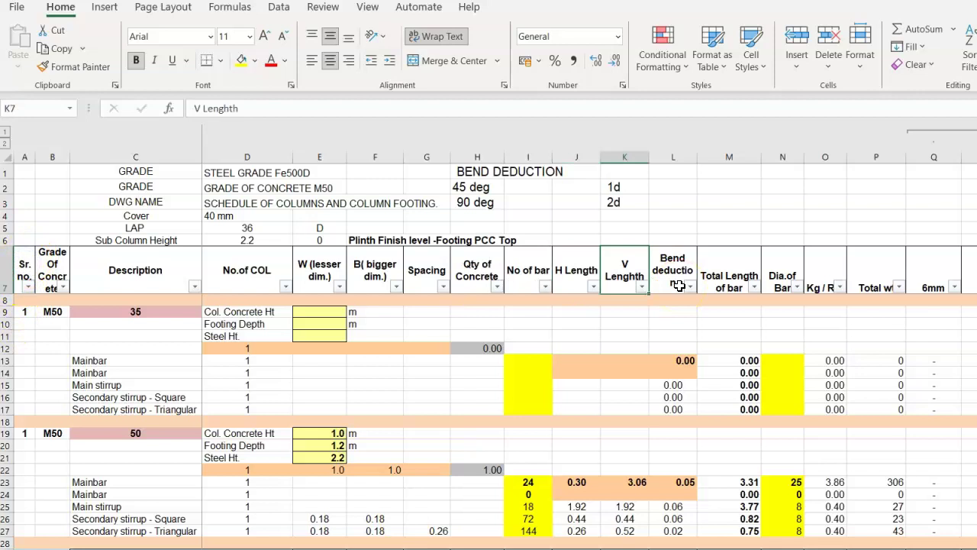
left_click(57, 264)
left_click(162, 267)
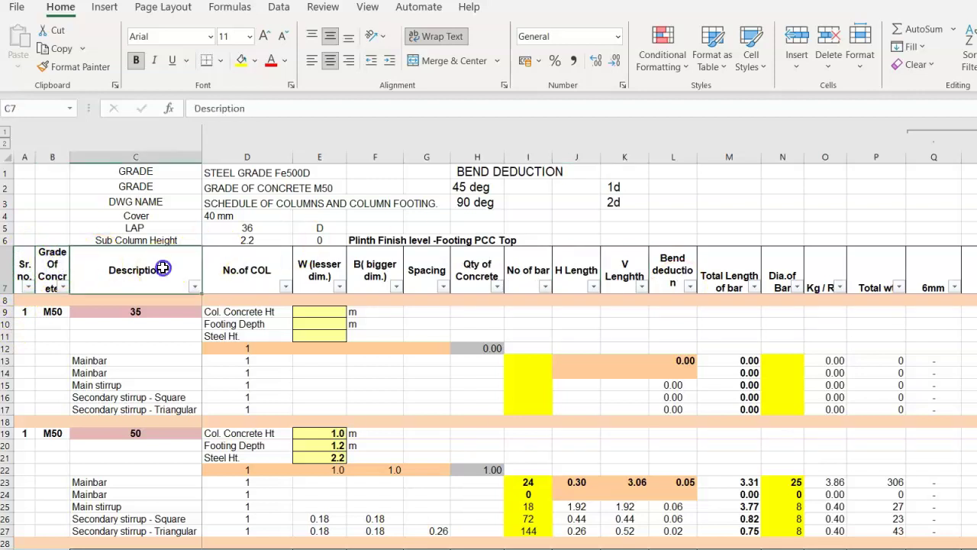
left_click(263, 270)
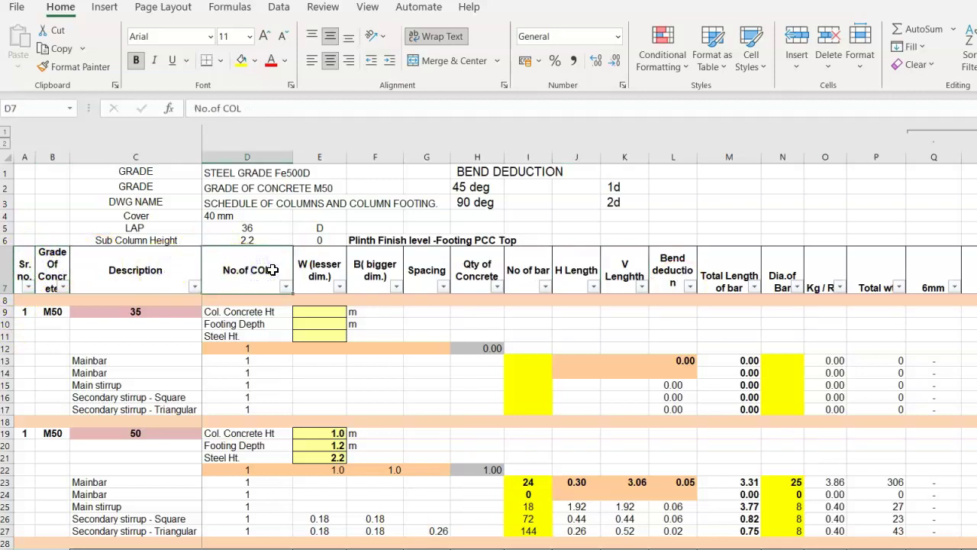
left_click(321, 269)
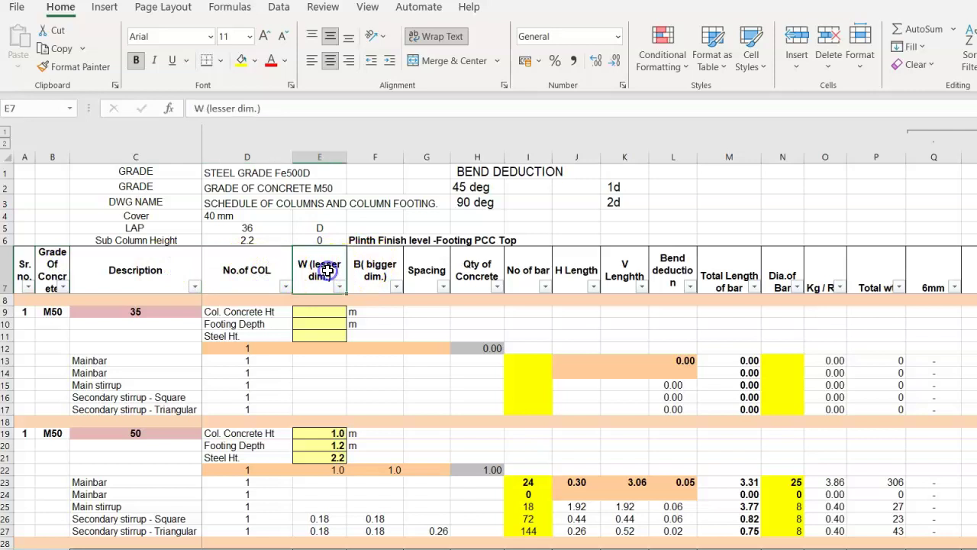
left_click(372, 273)
left_click(435, 272)
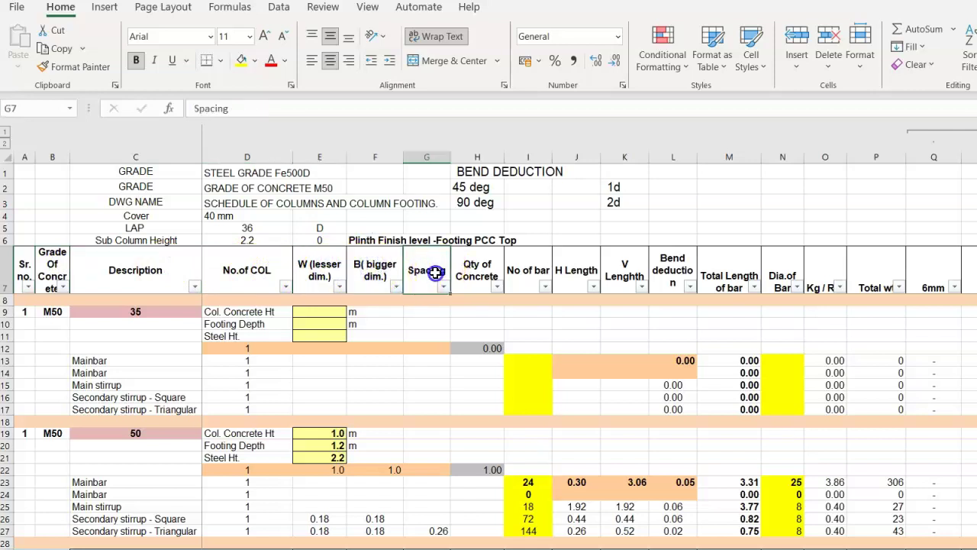
left_click(477, 272)
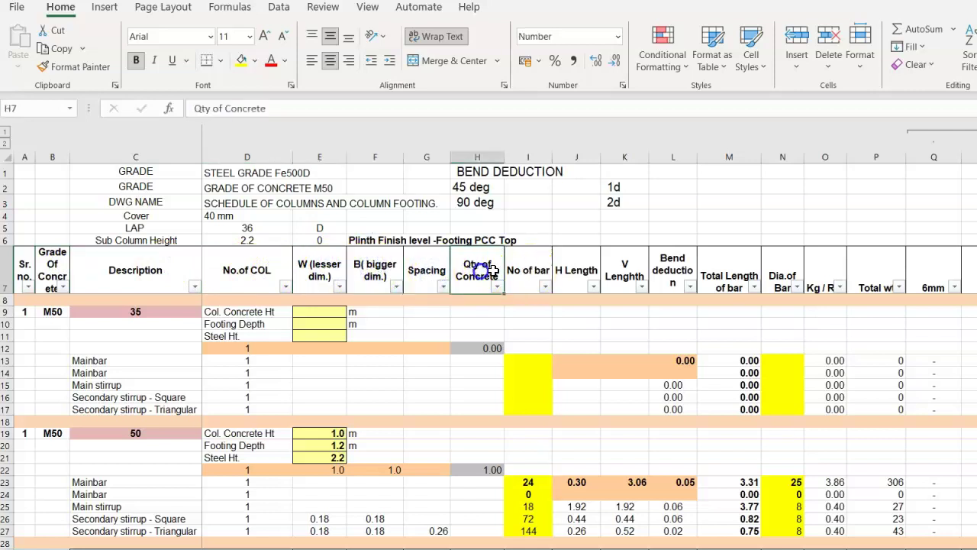
left_click(533, 271)
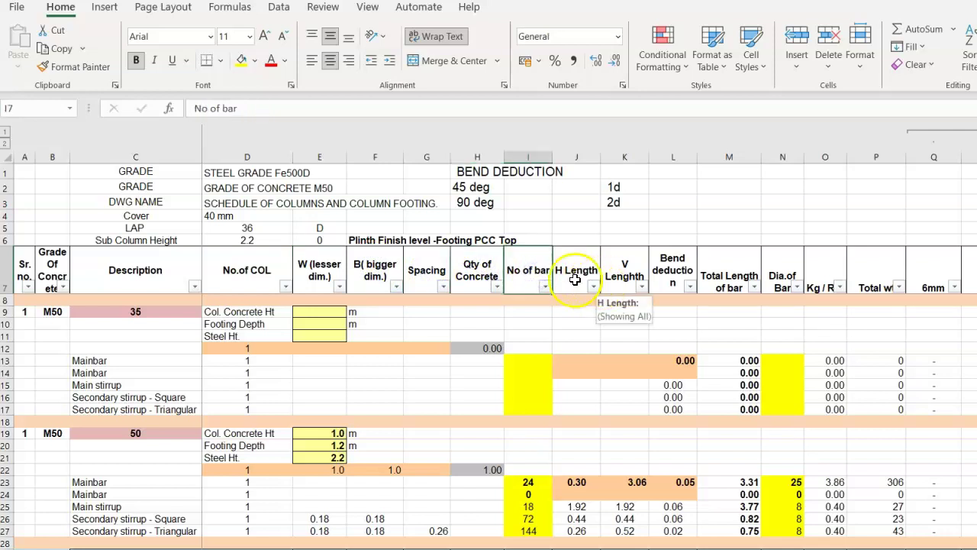
left_click(574, 271)
left_click(633, 269)
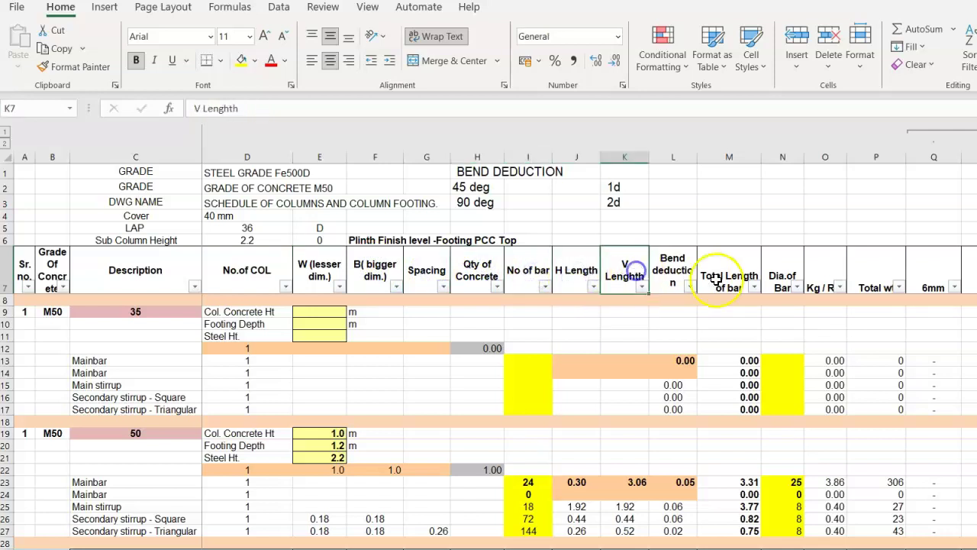
left_click(671, 270)
left_click(569, 273)
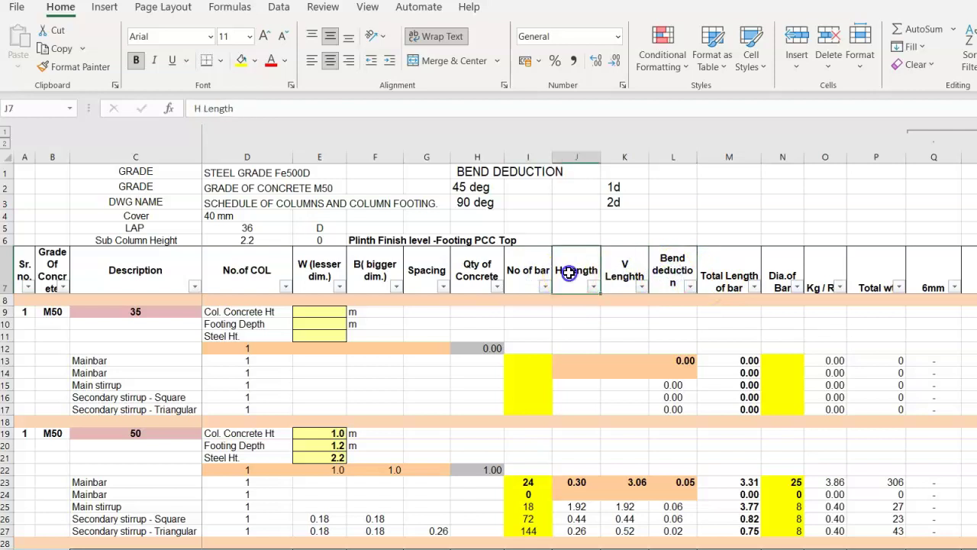
left_click_drag(589, 273, 665, 263)
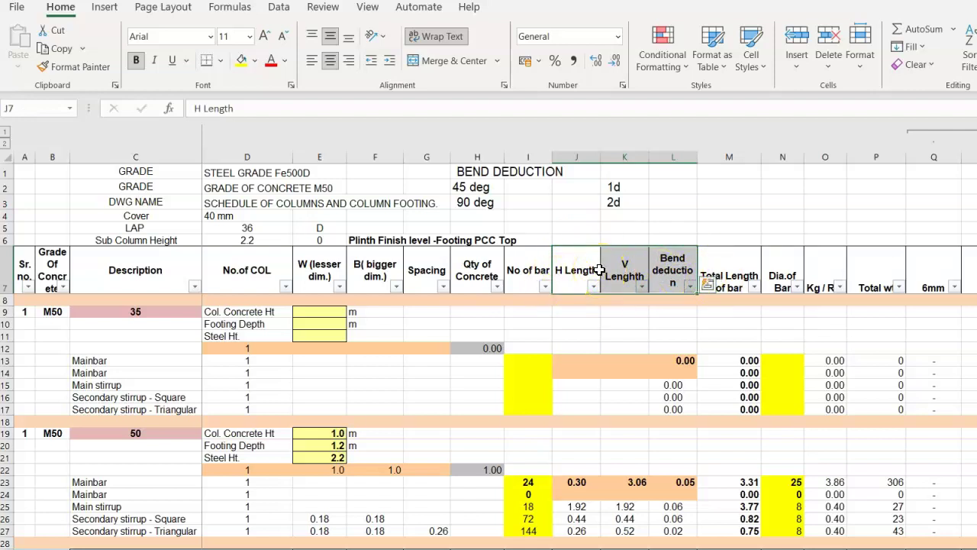
left_click(739, 273)
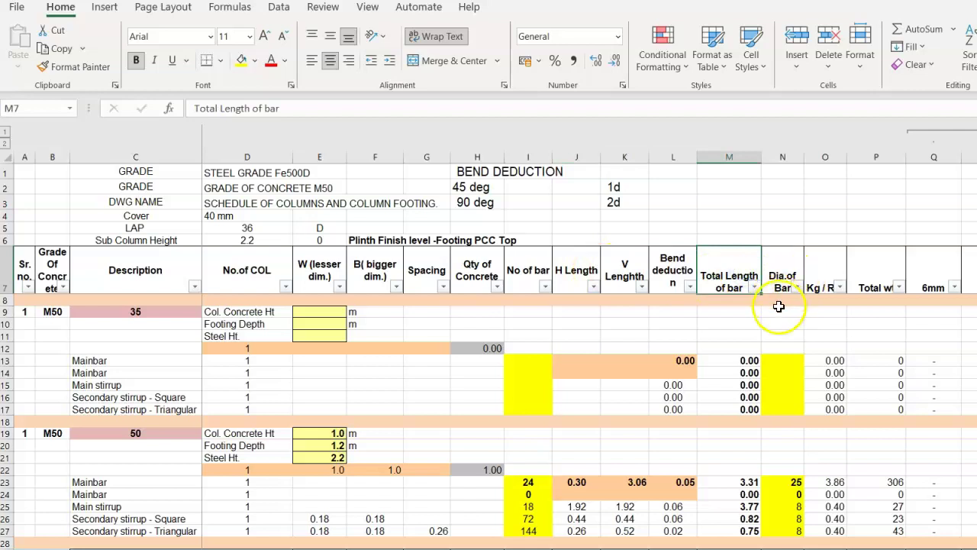
left_click(783, 267)
left_click(820, 273)
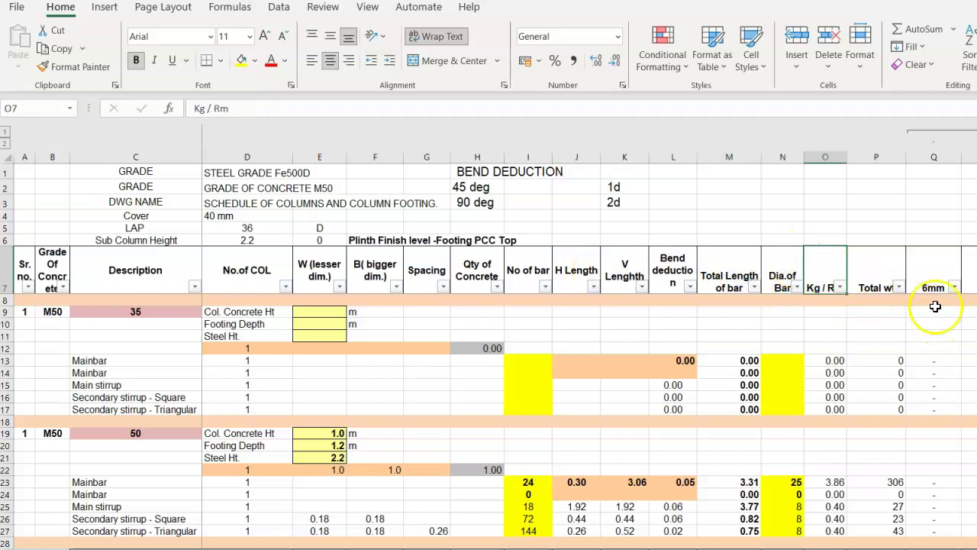
- Examine the 6mm to 32mm weight columns, the first Mainbar row's 6mm formula and the first block's shuttering formula
left_click(939, 272)
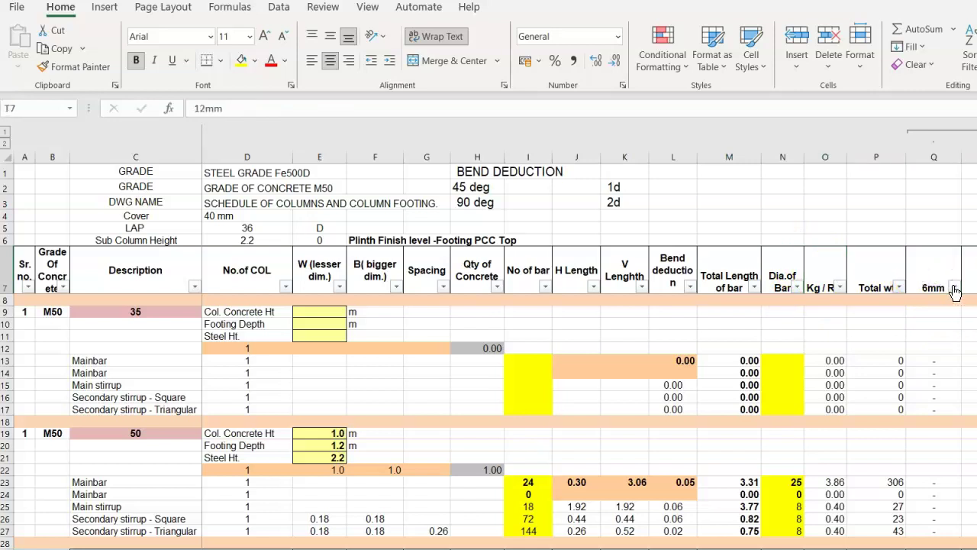
key("Right")
key("Right")
key("Right")
key("Right")
key("Right")
key("Right")
key("Right")
key("Right")
key("Right")
key("Right")
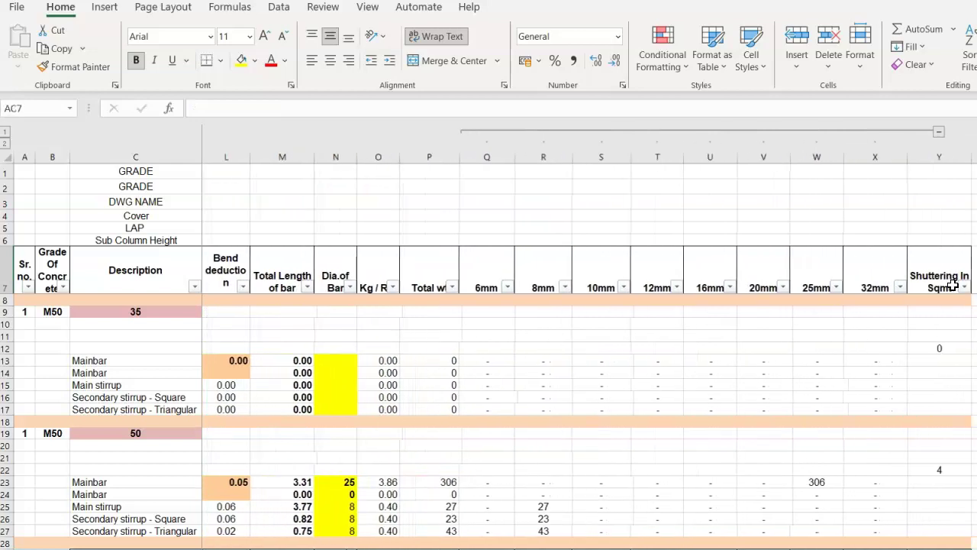
left_click_drag(493, 258, 859, 267)
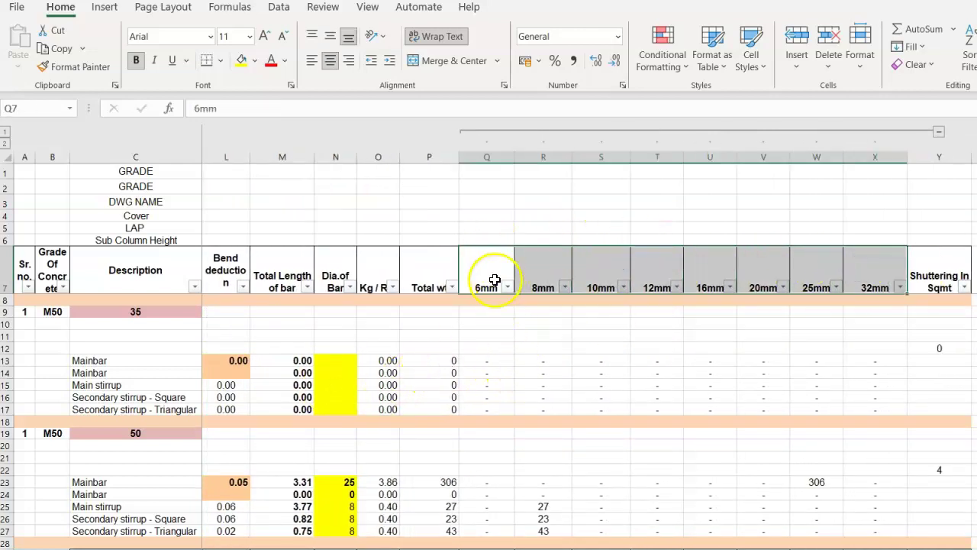
left_click(486, 362)
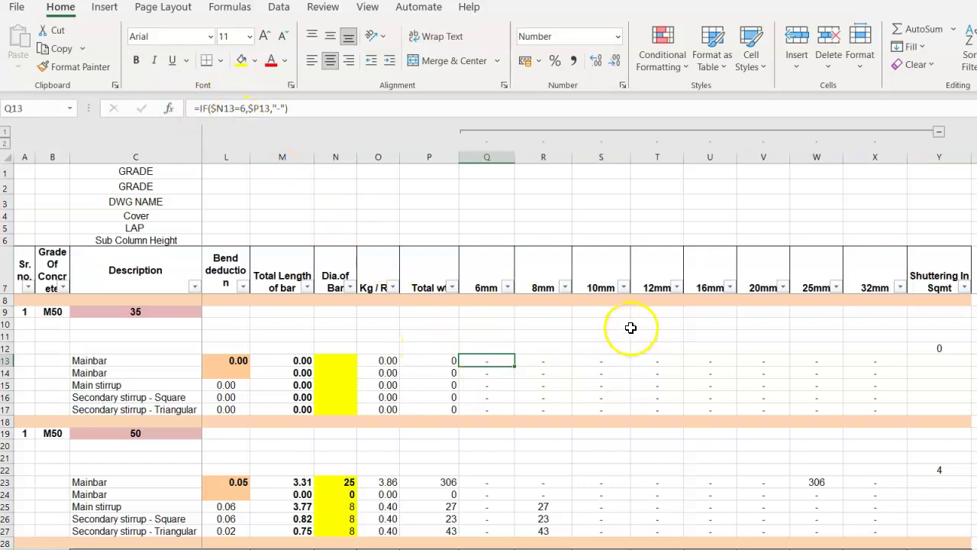
left_click(939, 263)
left_click(936, 349)
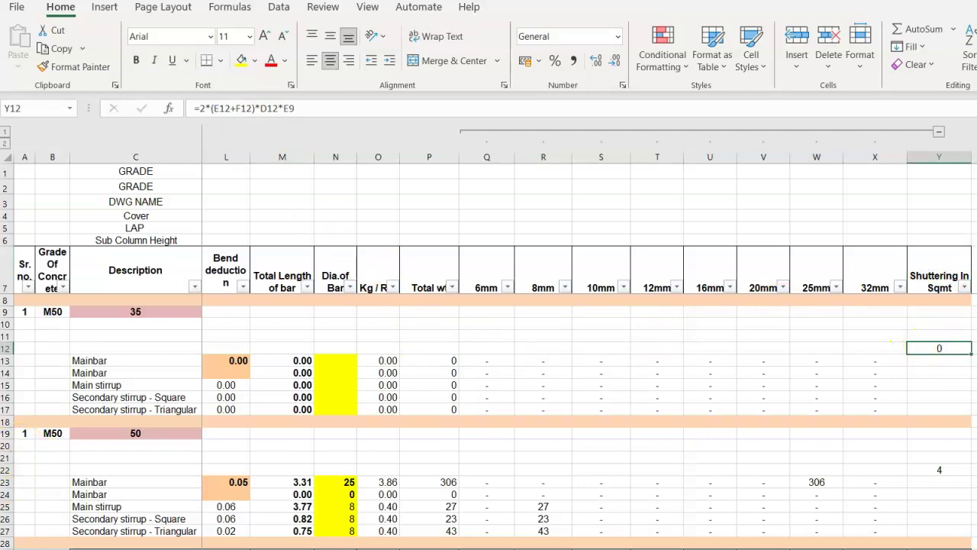
- Change the description of the first column block in C9 to C 35
scroll(382, 414, "left", 3)
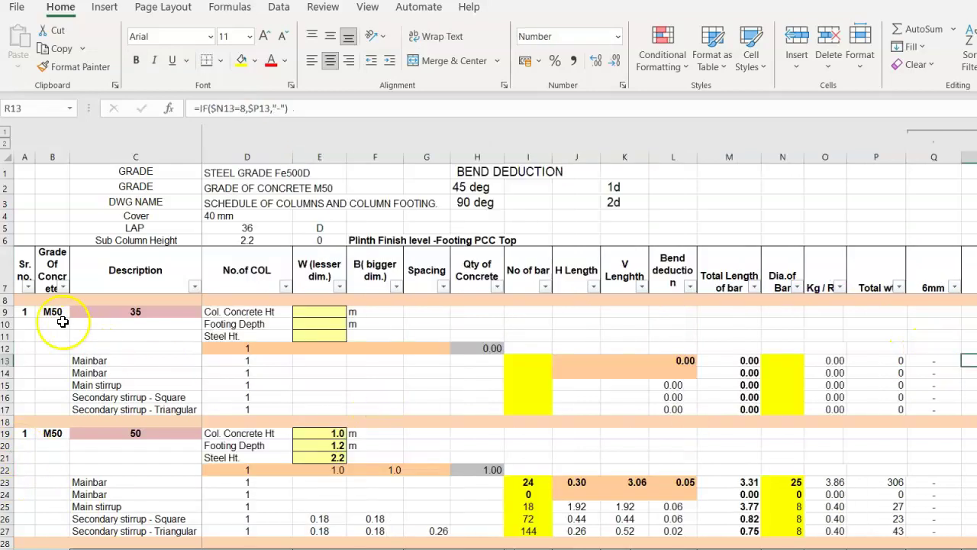
left_click(51, 323)
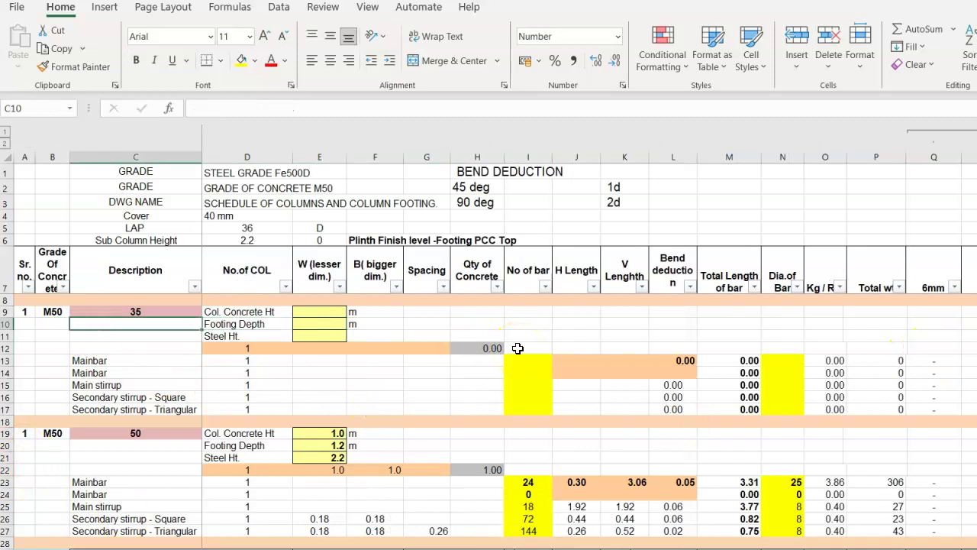
key("Up")
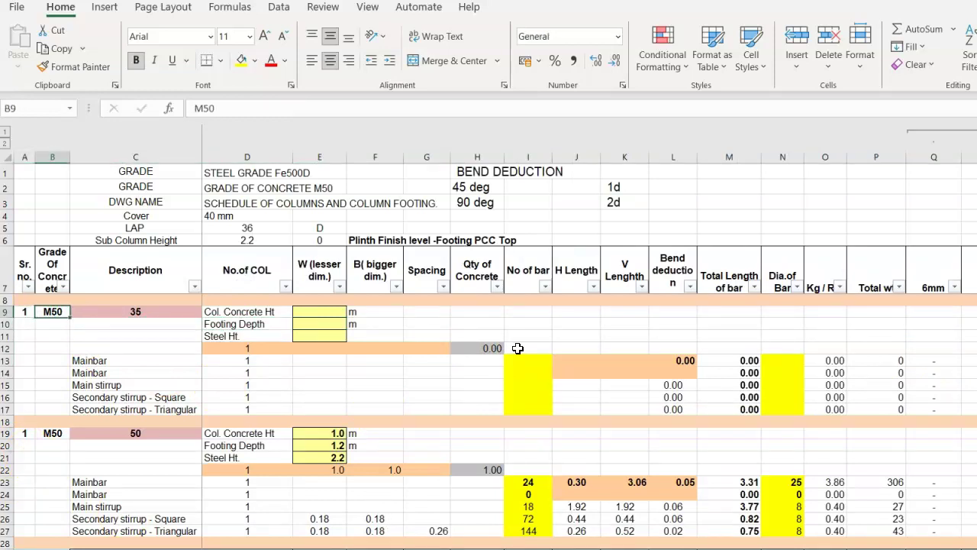
key("Right")
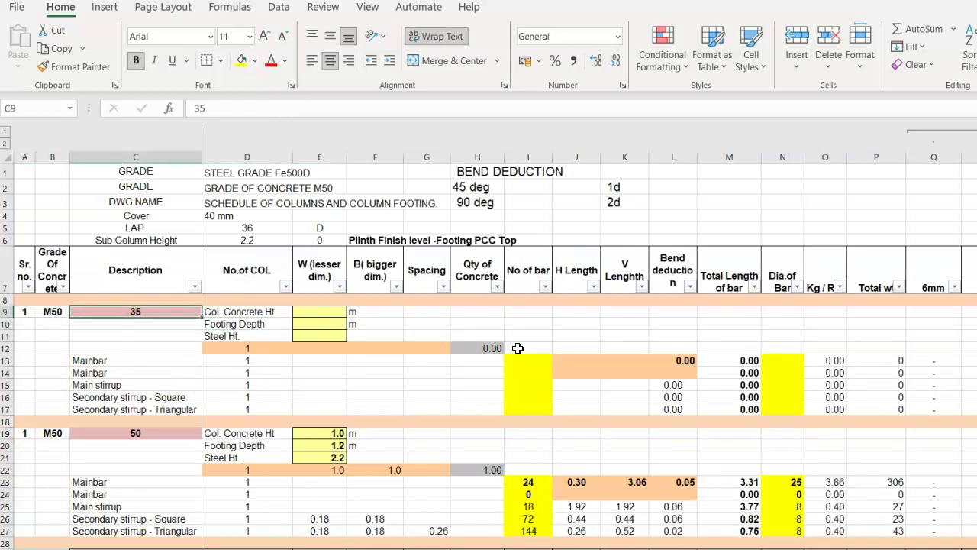
key("F2")
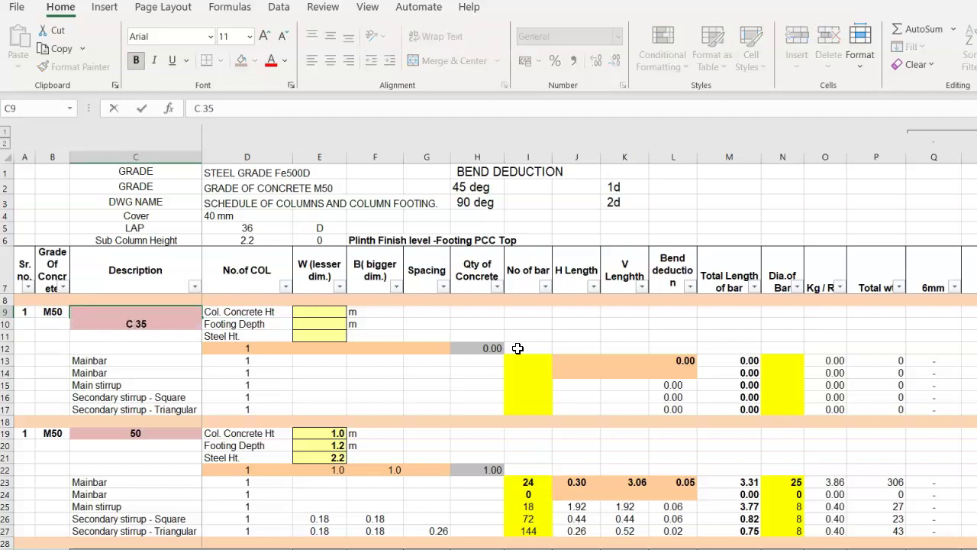
key("Return")
- Place the typical column footing section picture beside the C 35 block, clear of its height and depth cells
left_click(316, 327)
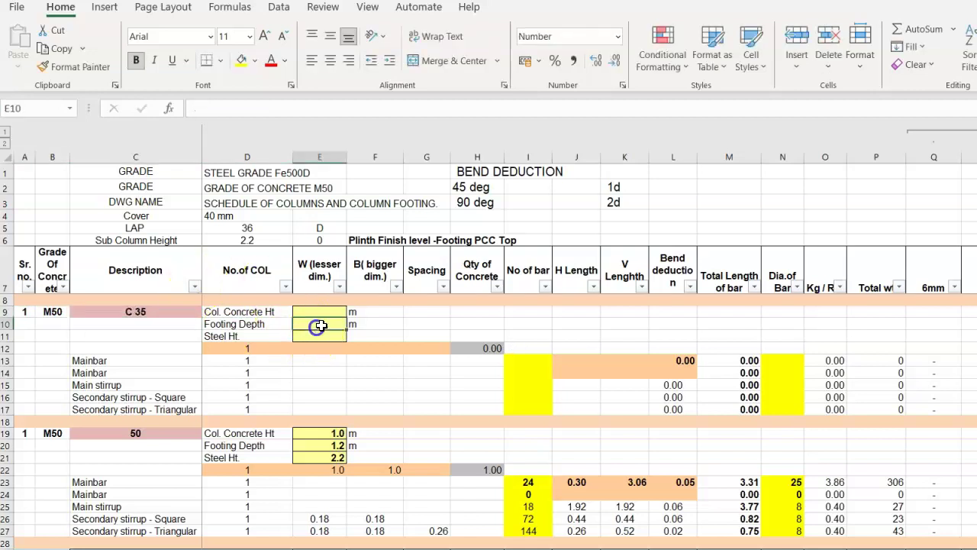
scroll(593, 454, "down", 7)
mouse_move(320, 496)
left_mouse_down()
mouse_move(613, 192)
mouse_move(768, 168)
left_mouse_up()
scroll(267, 300, "up", 7)
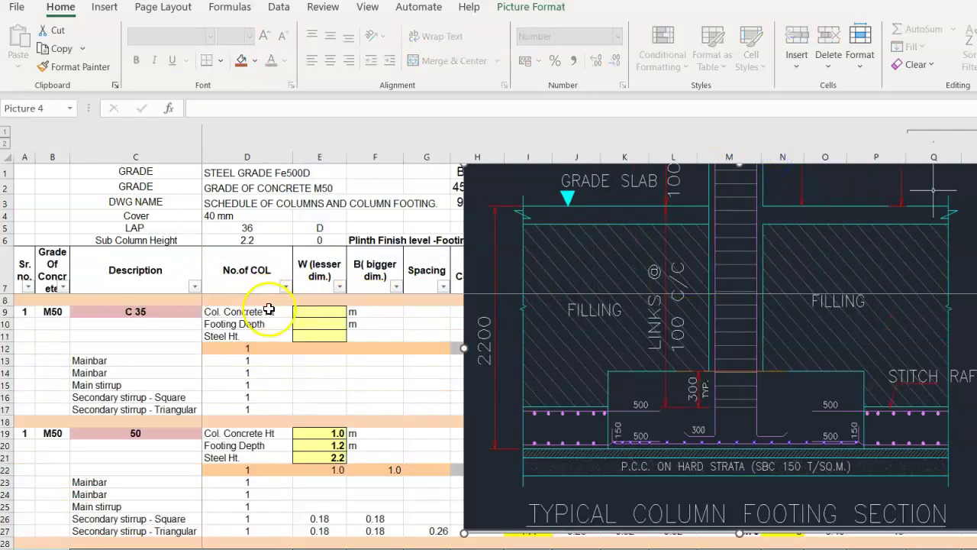
left_click_drag(593, 360, 706, 361)
- Enter a Steel Ht. of 2.2 in E11 and a Footing Depth of 1.2 in E10 for column C 35
left_click(321, 335)
type("2")
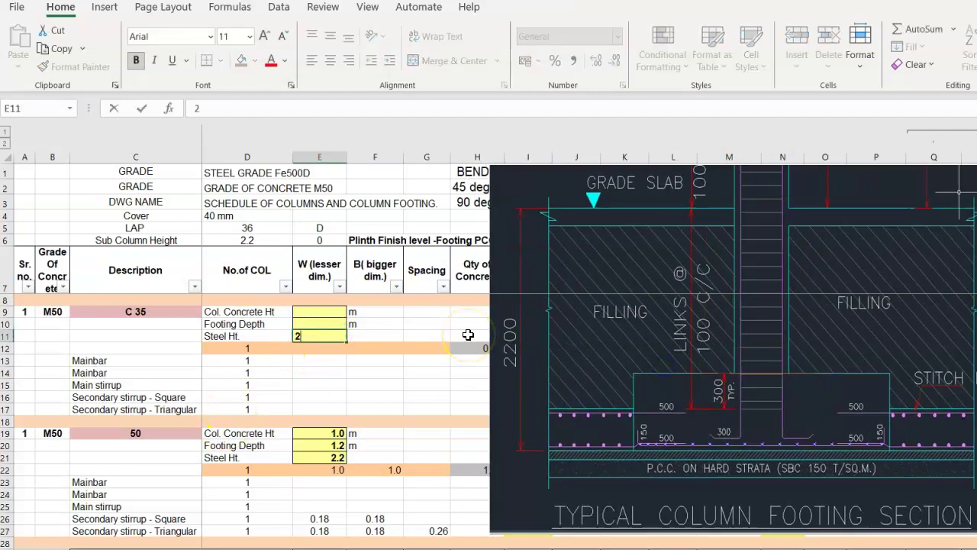
type(".2")
key("Return")
key("Up")
key("Up")
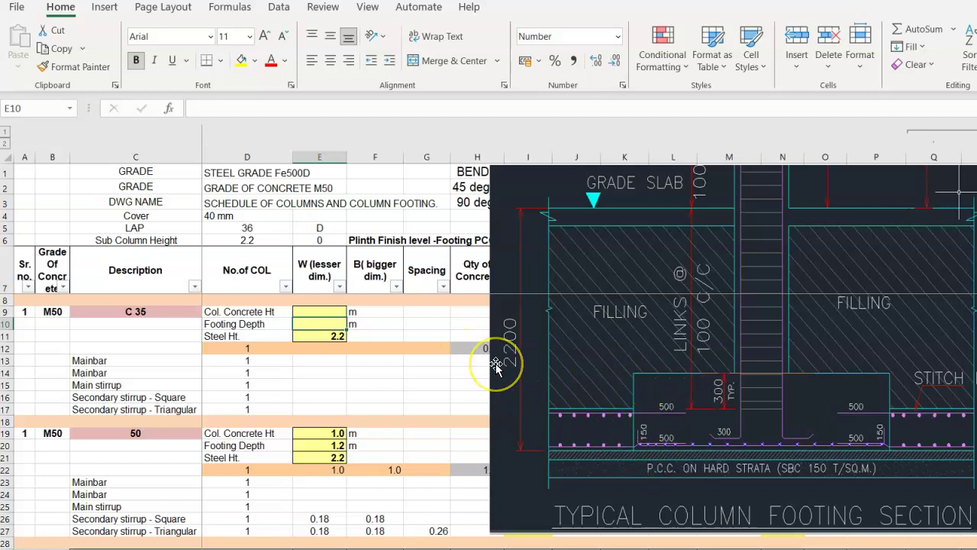
type("1.2")
key("Return")
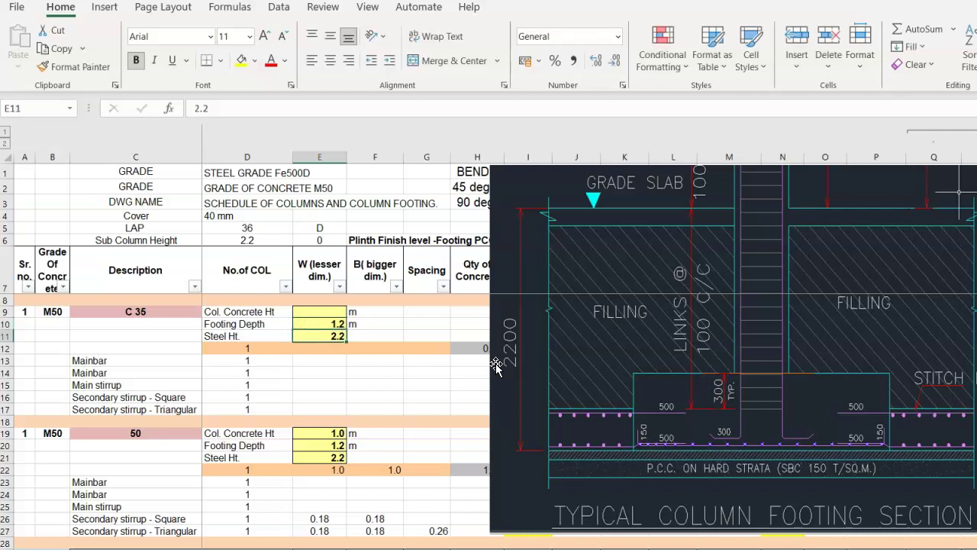
- Calculate the Col. Concrete Ht of C 35 in E9 as steel height minus footing depth, =E11-E10
left_click(327, 309)
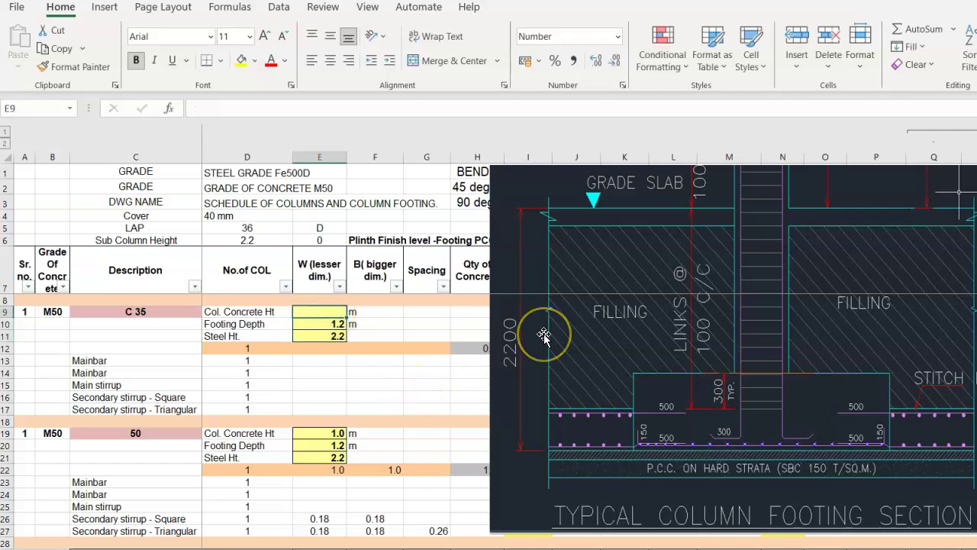
type("=")
key("Down")
key("Down")
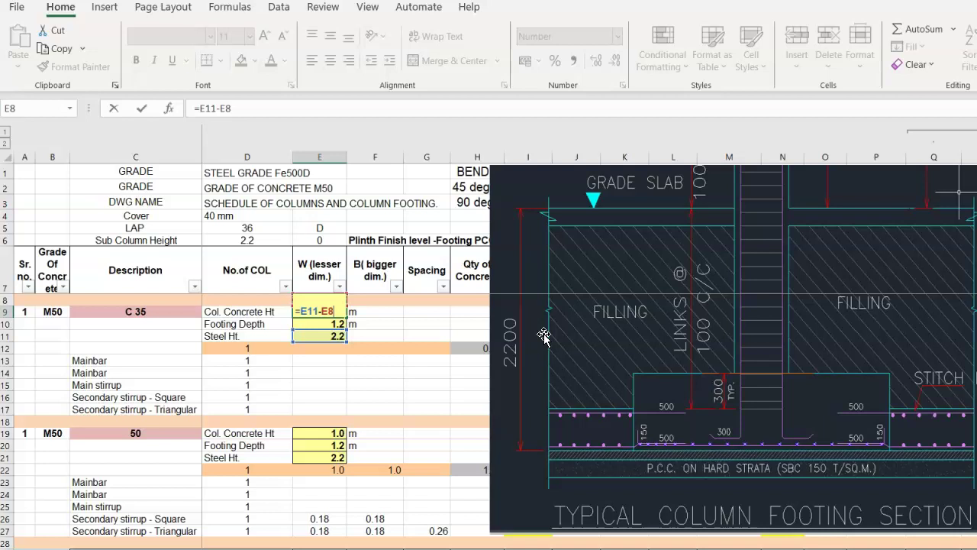
key("Down")
key("Return")
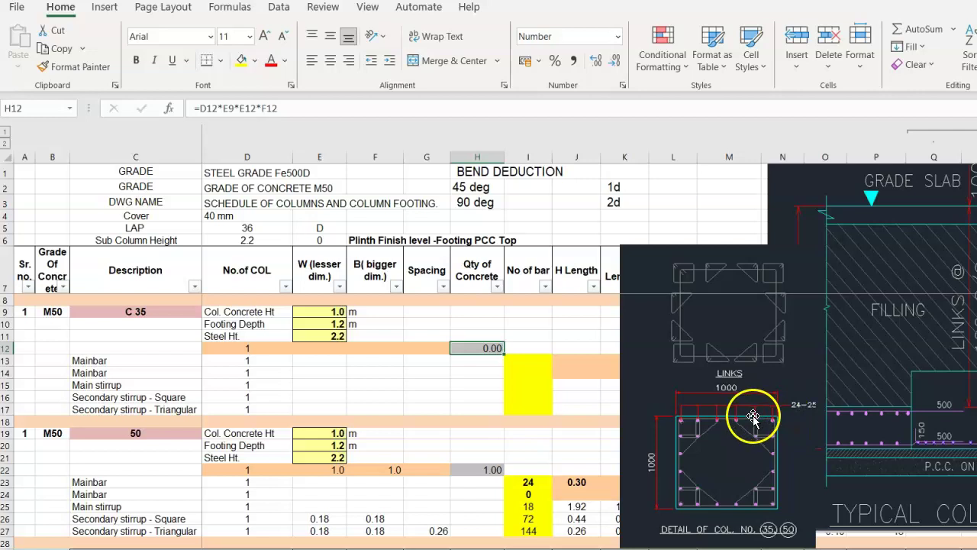
- Set the C 35 column dimensions in row 12 to width 1 and breadth 1
left_click(314, 348)
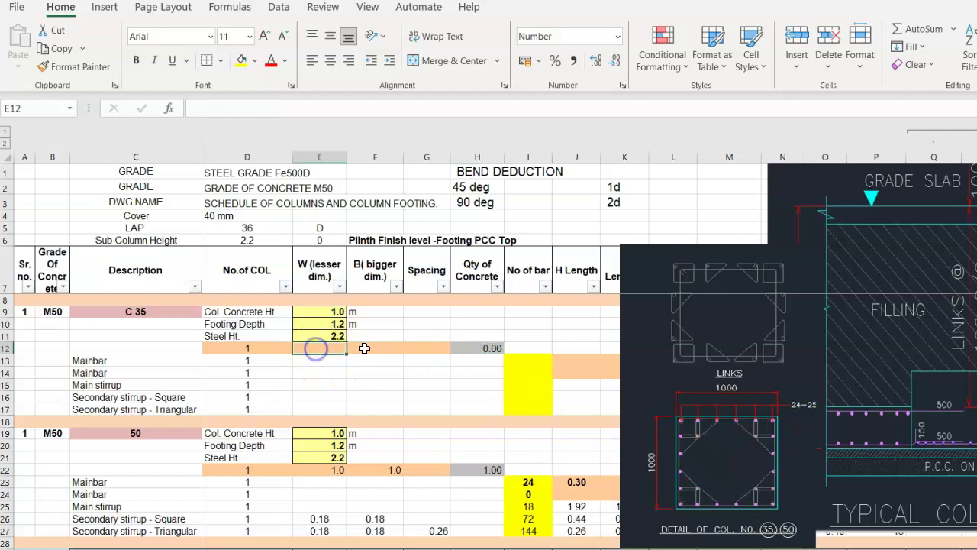
type("1")
left_click(365, 348)
type("1")
key("Return")
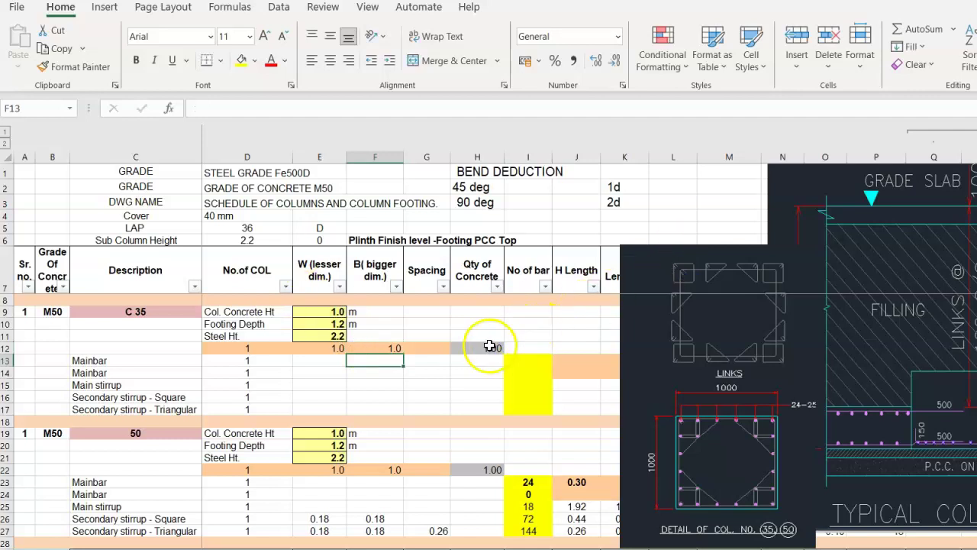
- Rewrite the C 35 Qty of Concrete formula in H12 as =D12*E12*F12*E9 and check it against its heading
left_click(490, 346)
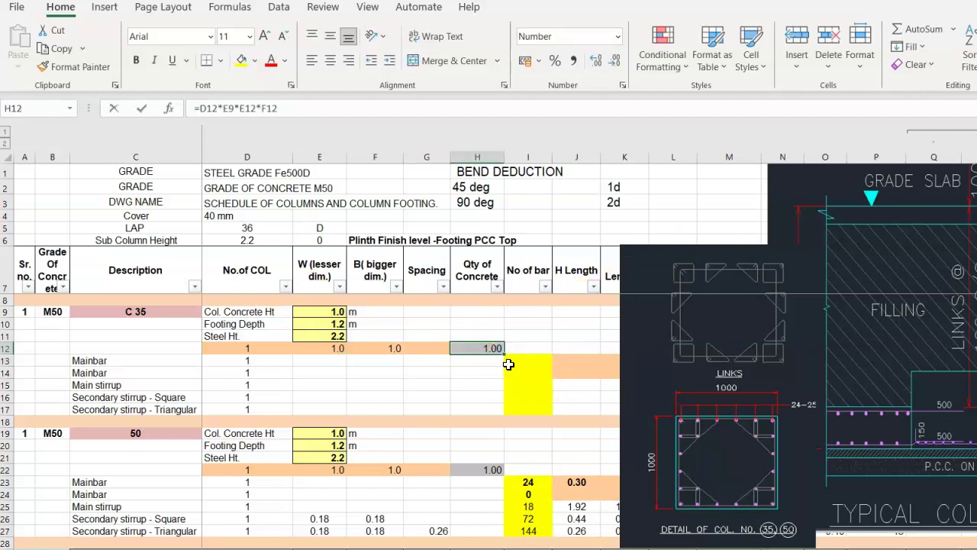
type("=")
left_click(250, 348)
type("*")
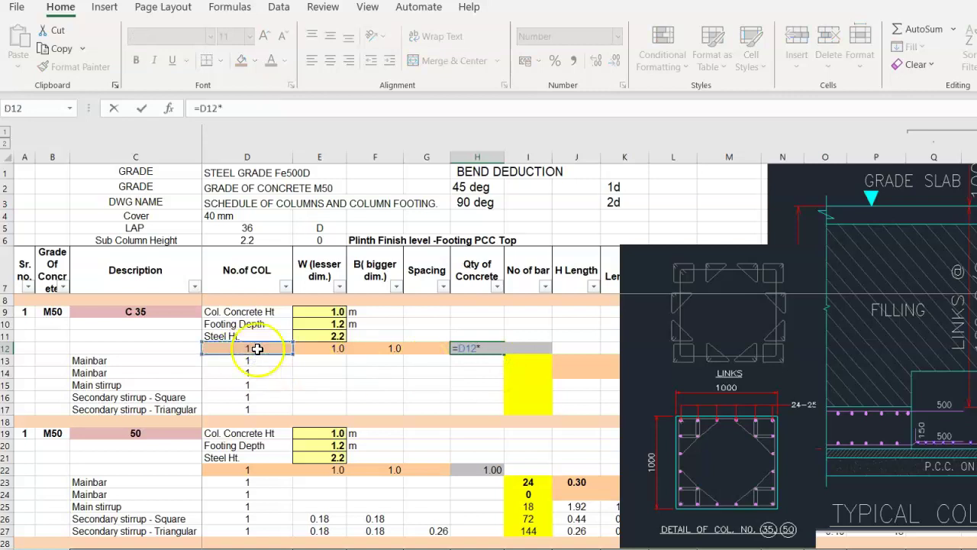
left_click(324, 348)
type("*")
left_click(388, 348)
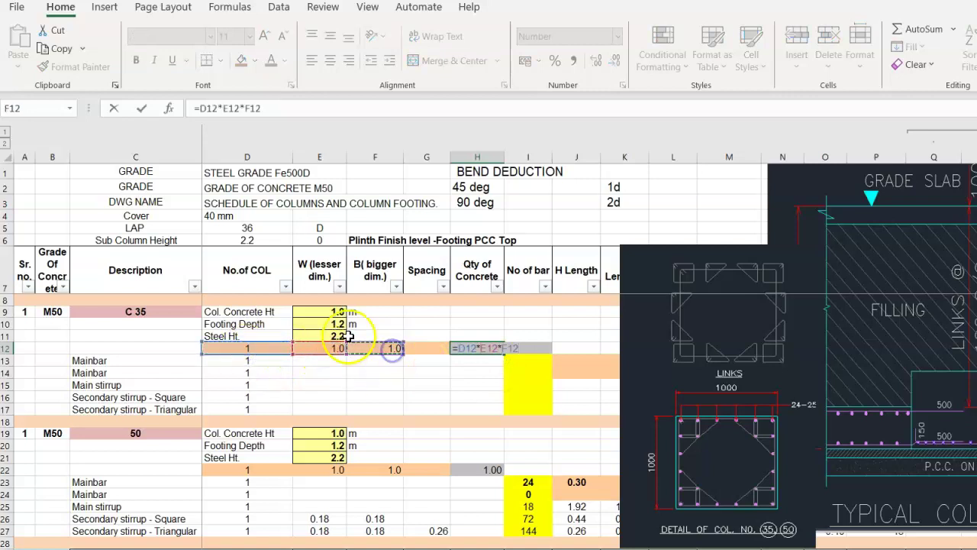
type("*")
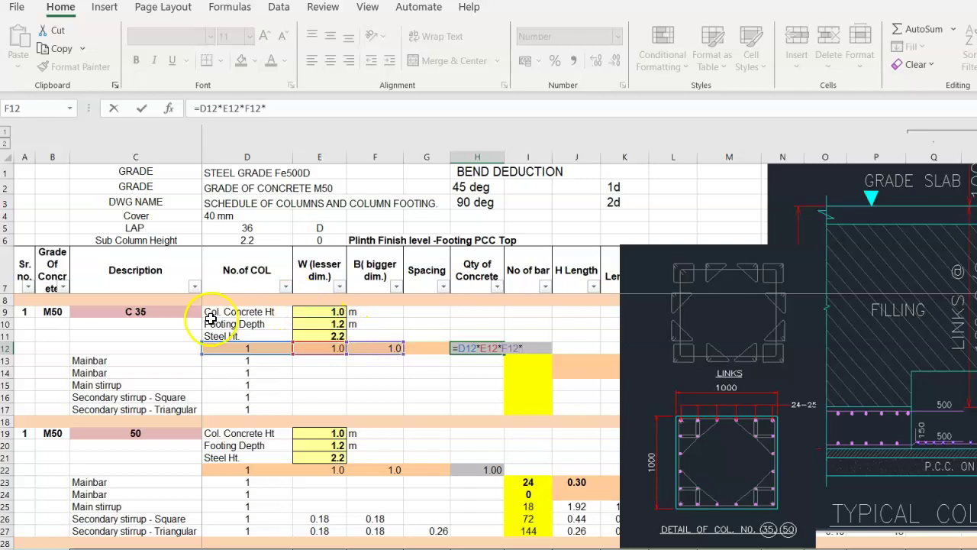
left_click(331, 312)
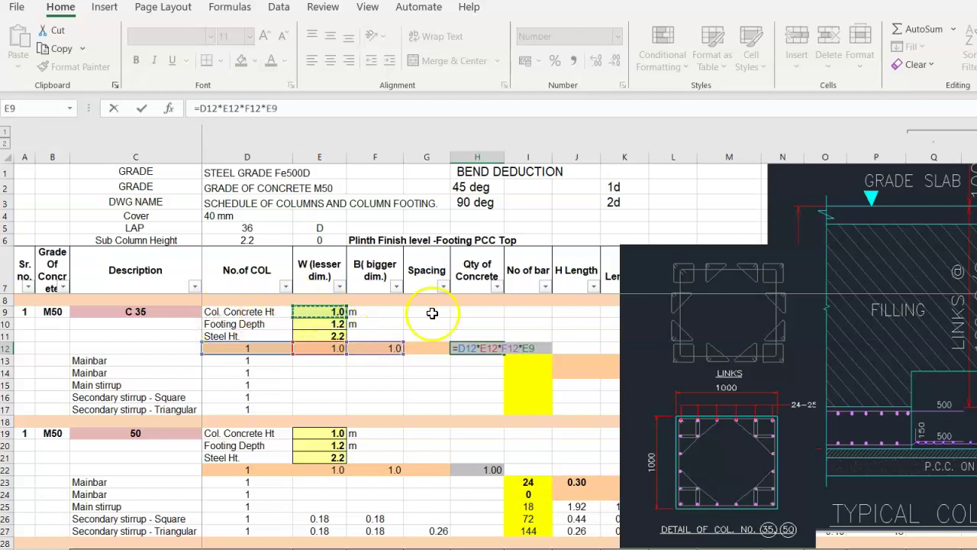
key("Return")
left_click(486, 348)
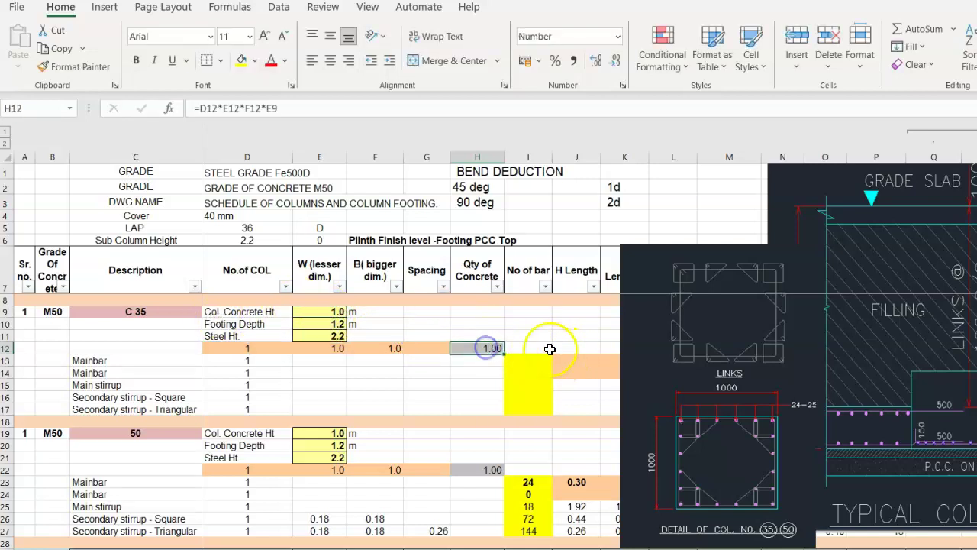
left_click(480, 275)
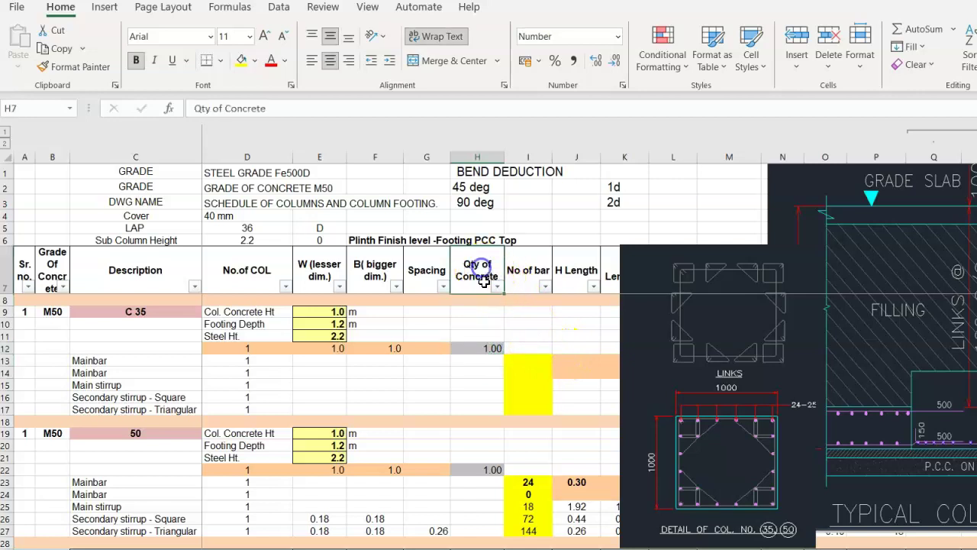
left_click(483, 348)
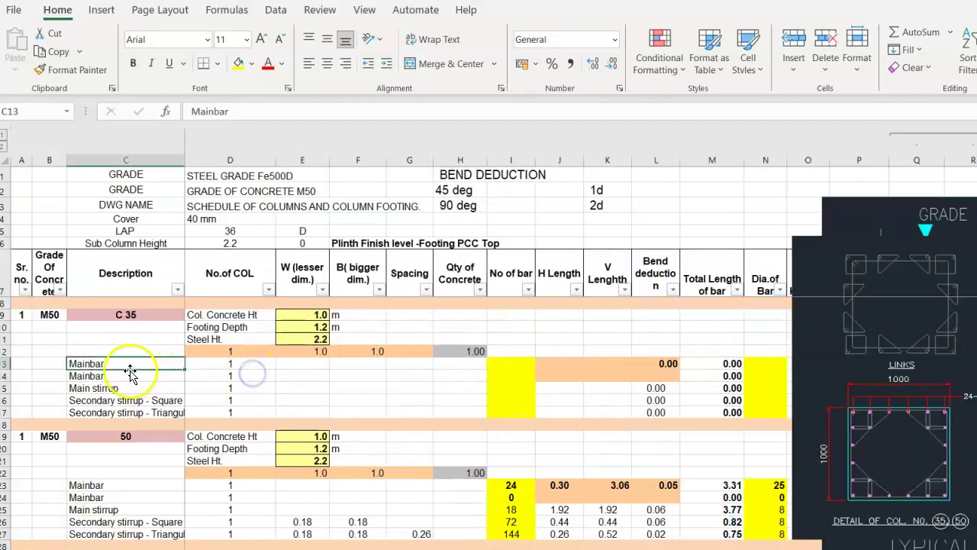
- Examine the main bar callout in the column 35 and 50 detail picture, moving the picture back off the table
left_click(120, 364)
left_click_drag(878, 348, 624, 309)
left_click(715, 360)
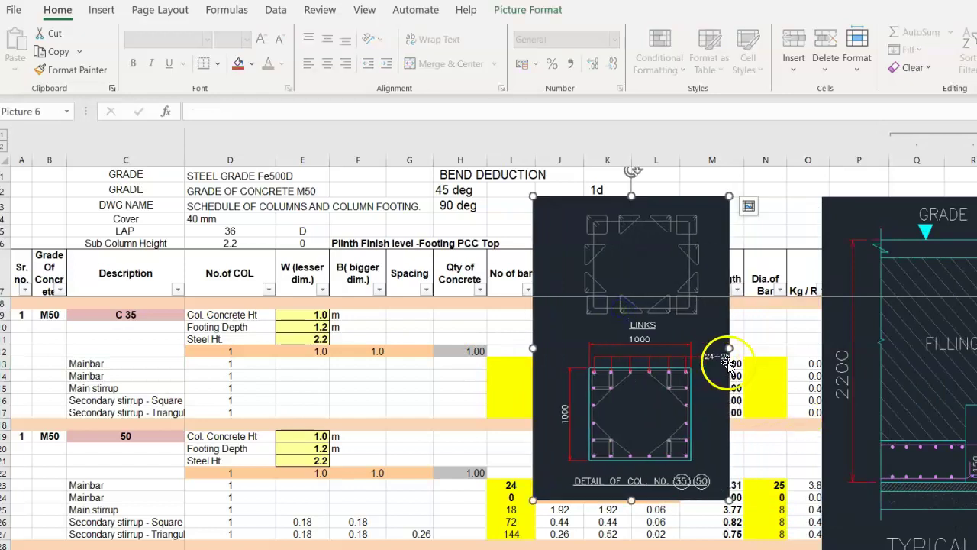
mouse_move(722, 365)
left_mouse_down()
mouse_move(941, 363)
mouse_move(955, 379)
left_mouse_up()
left_click(269, 364)
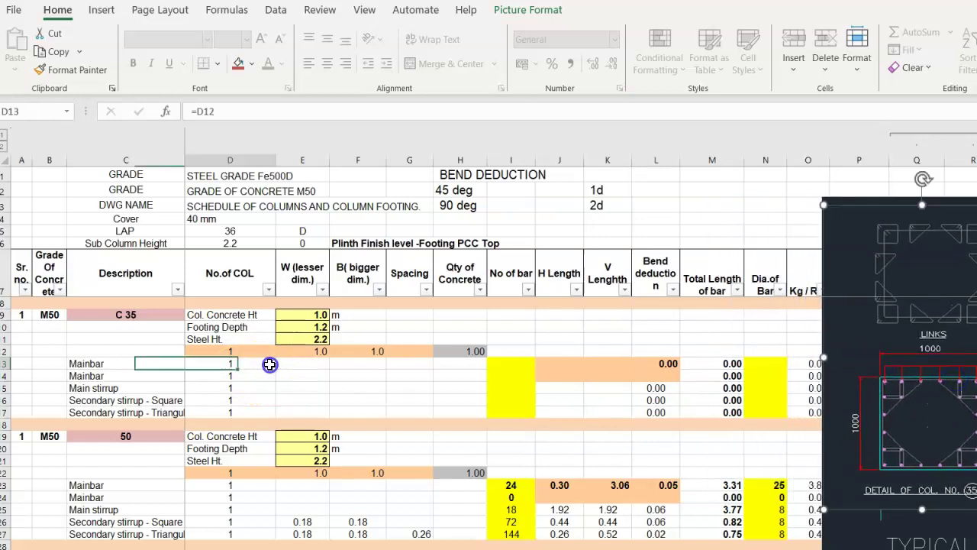
- Enter 24 bars in I13 and a bar diameter of 25 in N13 for the first C 35 Mainbar row
left_click(507, 363)
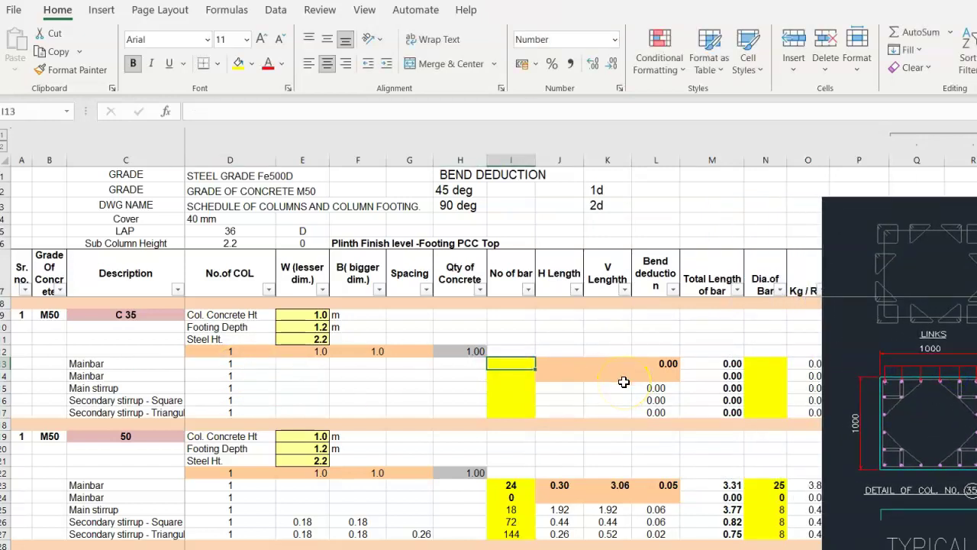
type("24")
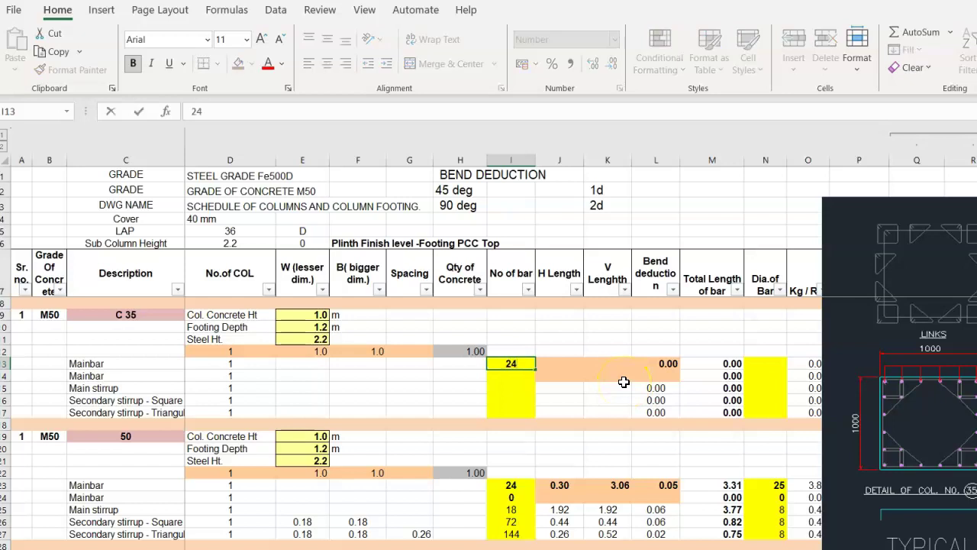
key("Tab")
key("Tab")
key("Tab")
key("Tab")
key("Tab")
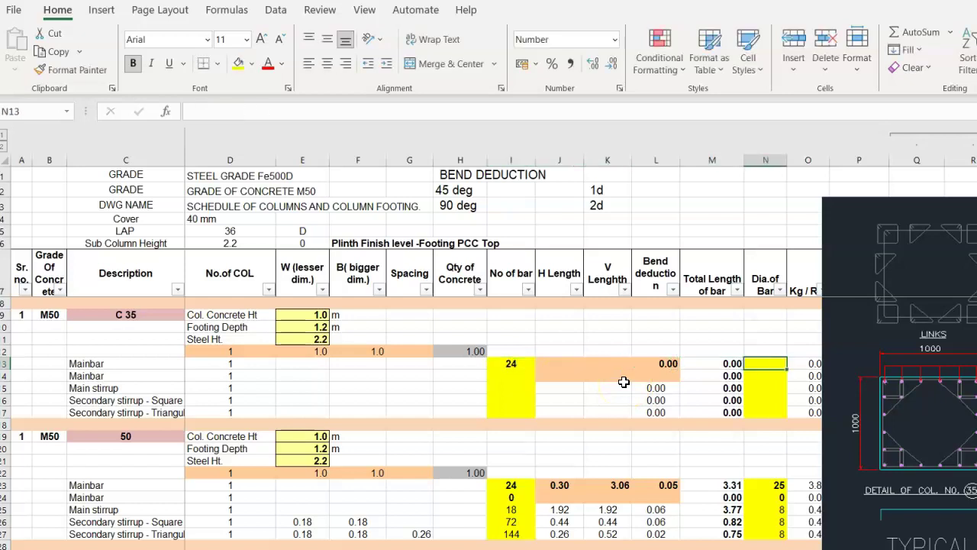
type("25")
key("Return")
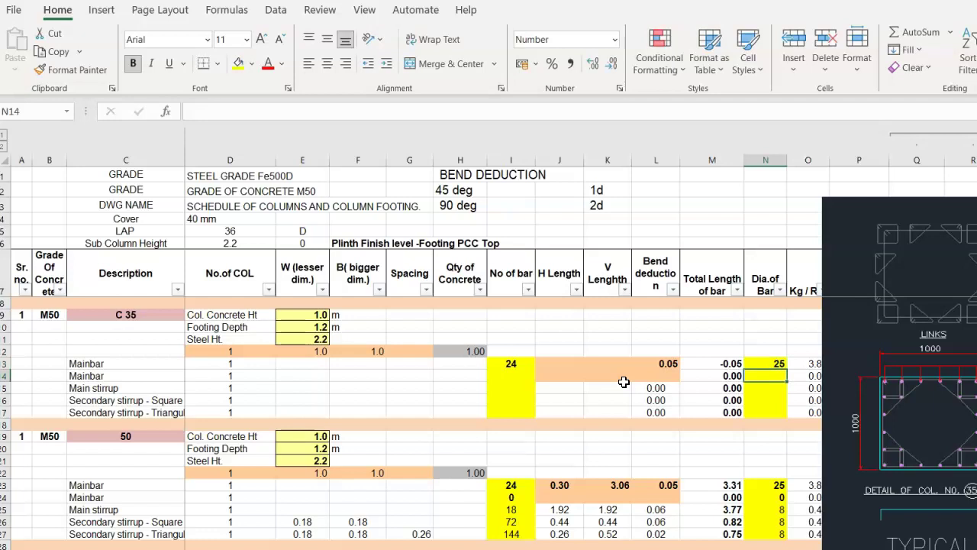
- Select the yellow No of bar and Dia.of Bar input cells of the C 35 block, I13:I17 and N13:N17, for review
left_click(509, 363)
left_click_drag(508, 364, 508, 413)
left_click(776, 363, "ctrl")
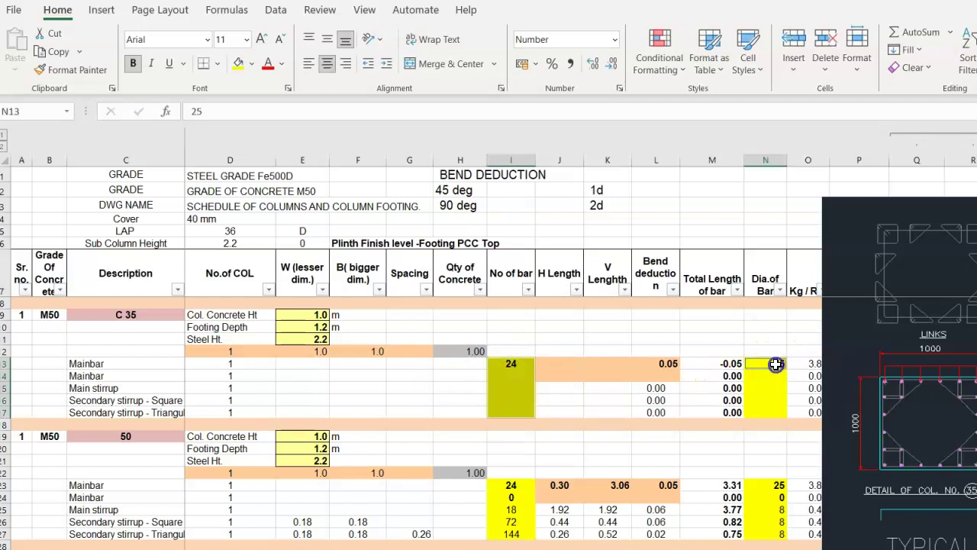
left_click_drag(775, 364, 774, 411)
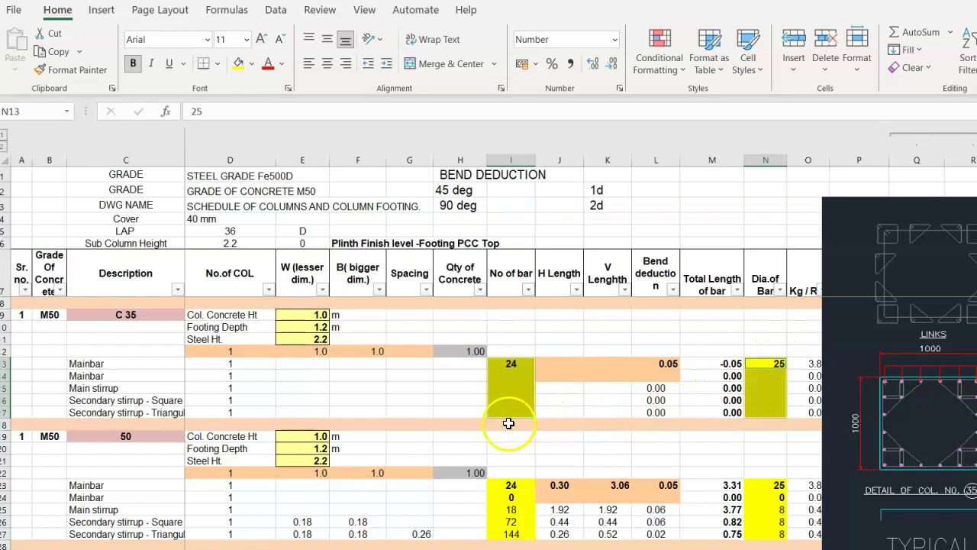
- Calculate the number of C 35 main stirrups in I15 from the sub column height at 0.15 spacing with =roundup(D6/0.15,0)
left_click(508, 387)
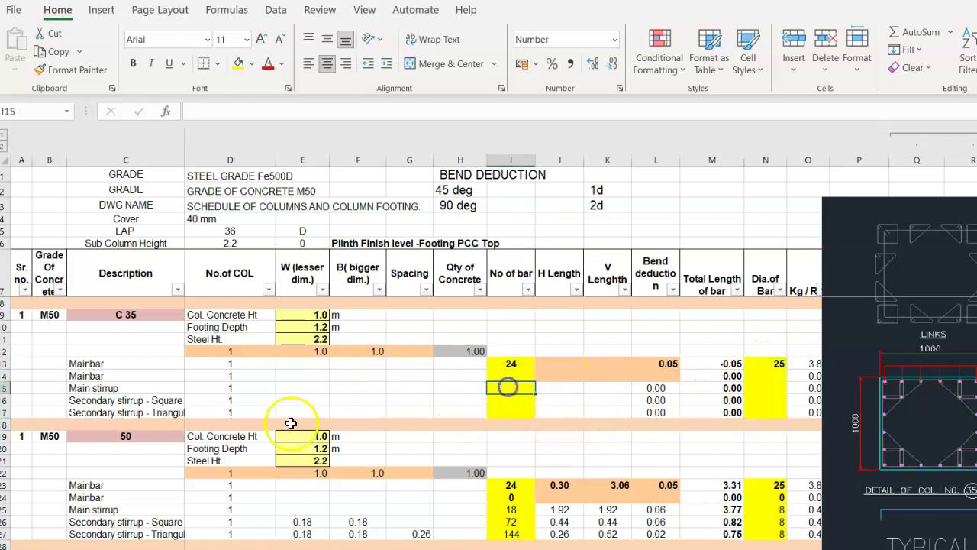
left_click(95, 387)
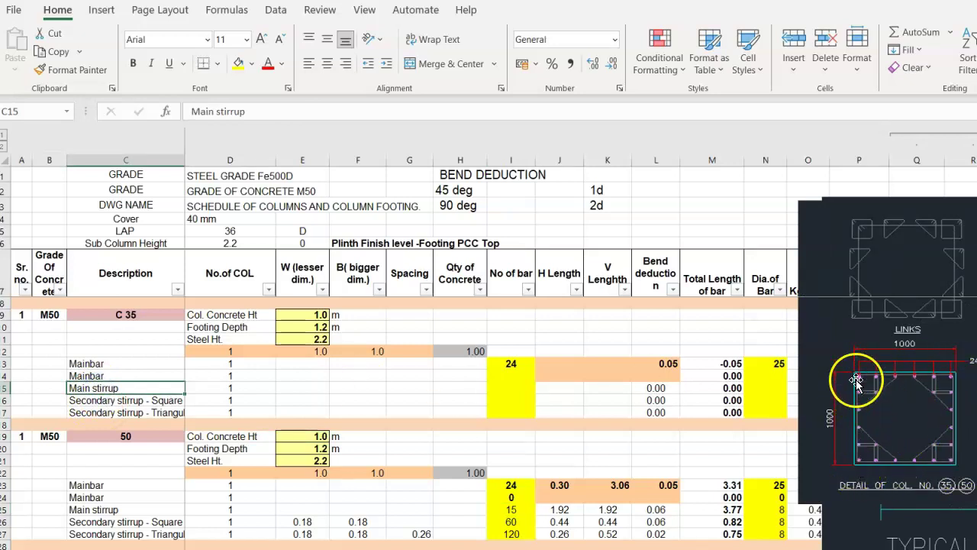
left_click(502, 386)
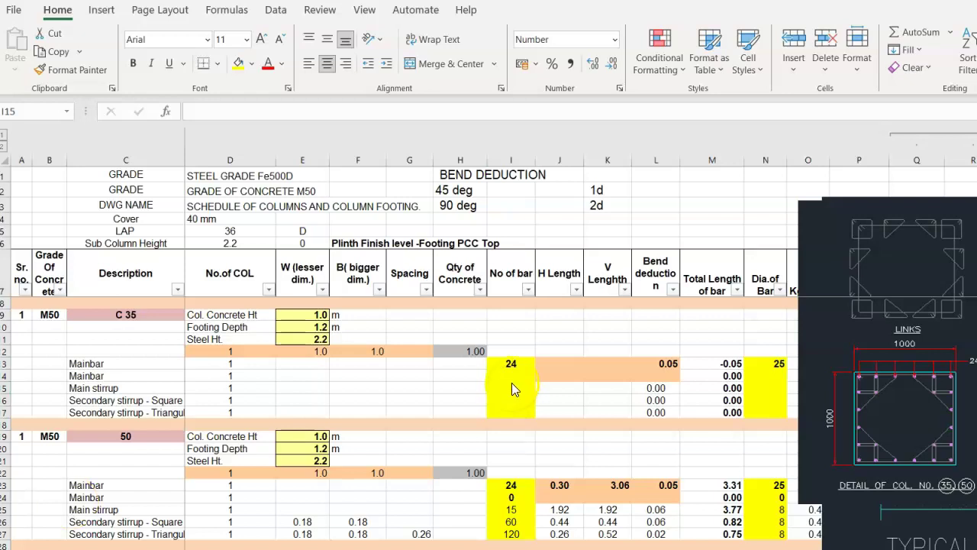
left_click(513, 387)
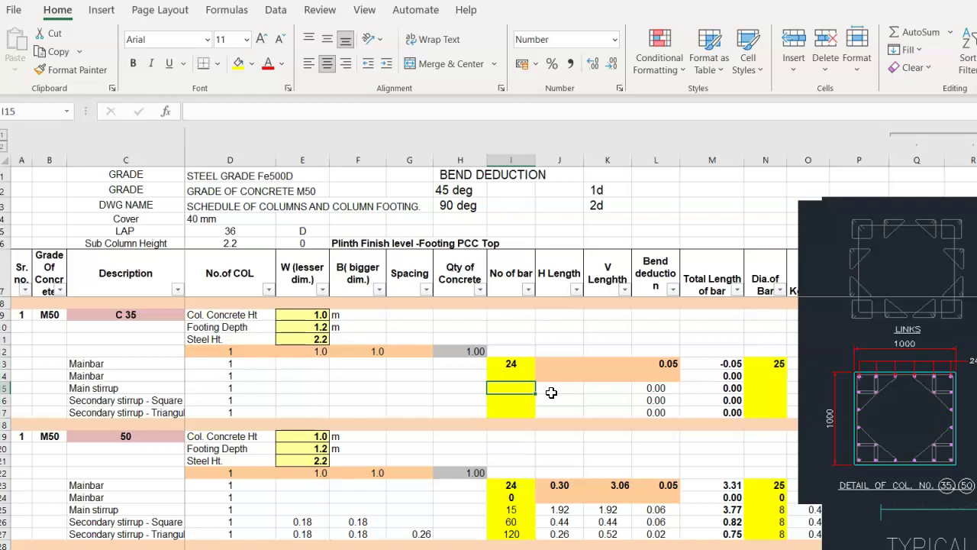
type("=")
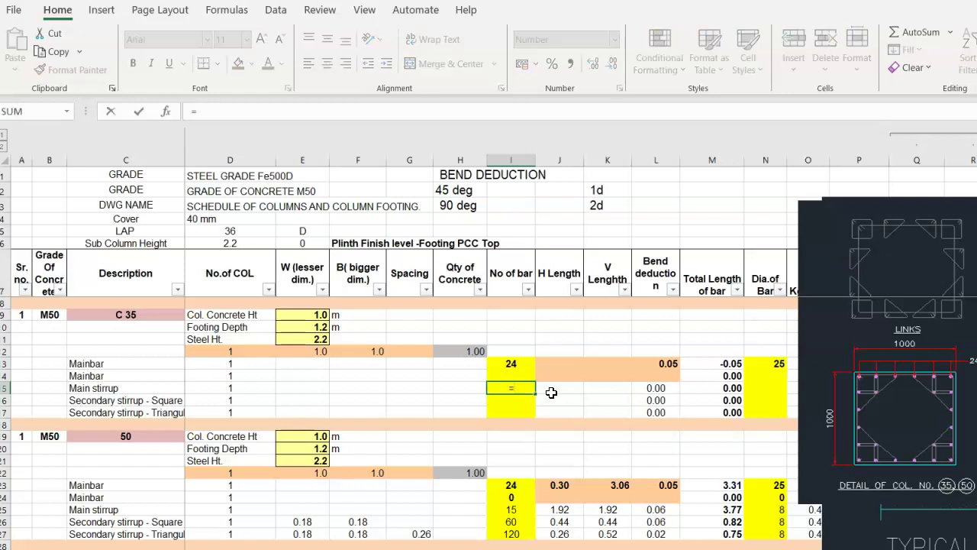
type("roundup(")
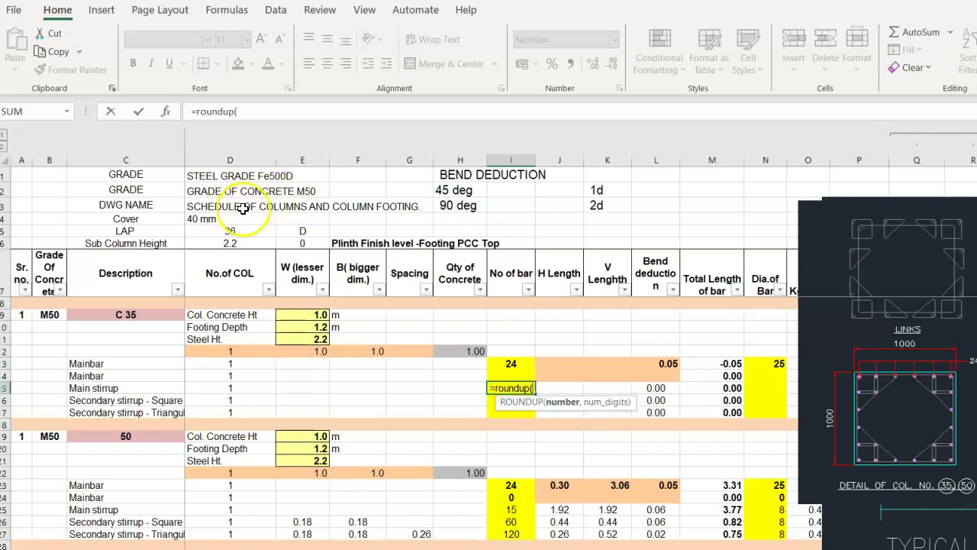
left_click(231, 243)
type("/")
left_click(875, 389)
type("0.15")
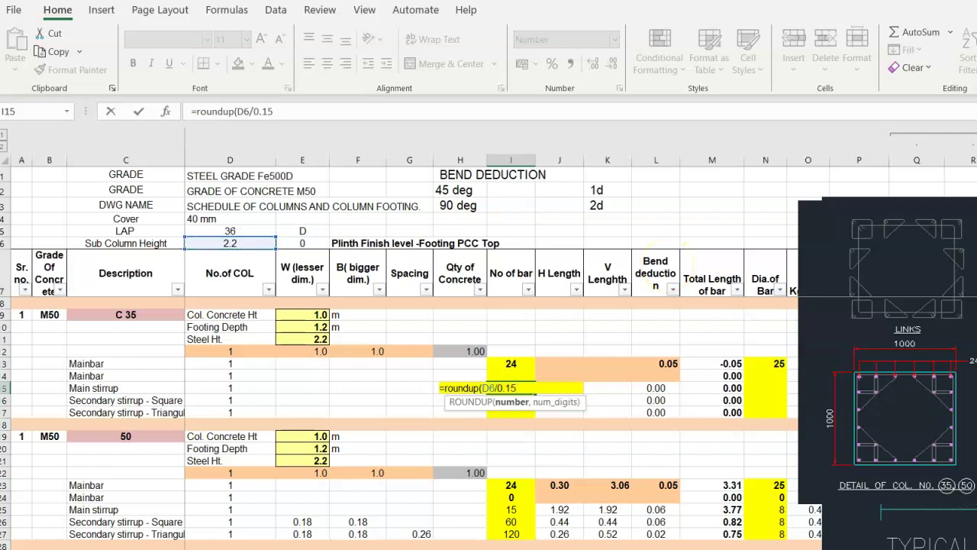
type(")")
key("BackSpace")
type(",0)")
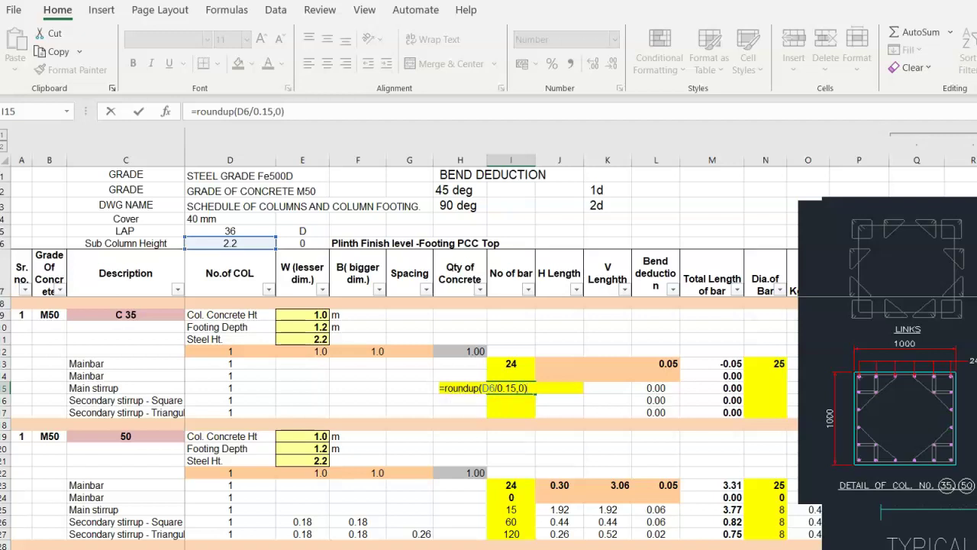
key("Return")
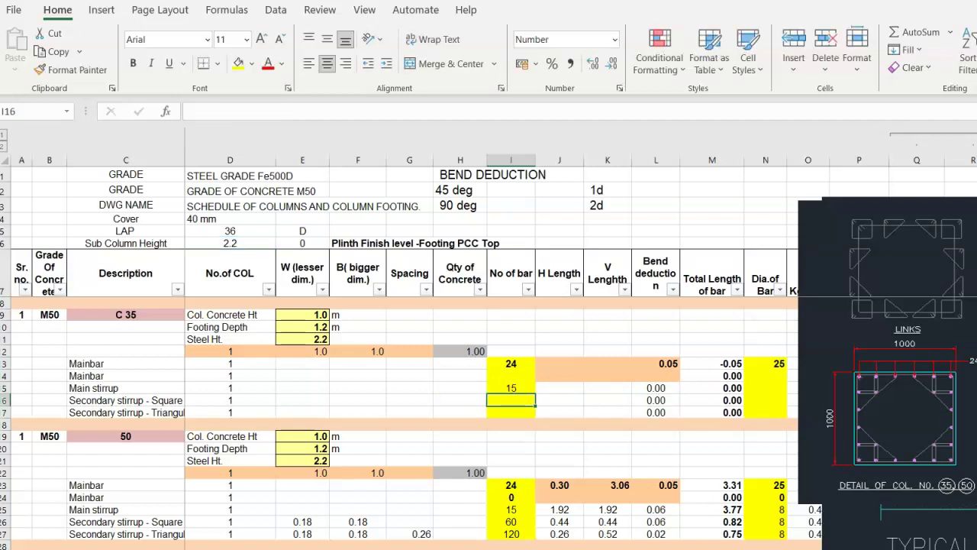
- Calculate the number of C 35 square secondary stirrups in I16 with =ROUNDUP(D6/0.15,0)*4, based on the sub column height
left_click(126, 400)
left_click(502, 398)
left_click(83, 399)
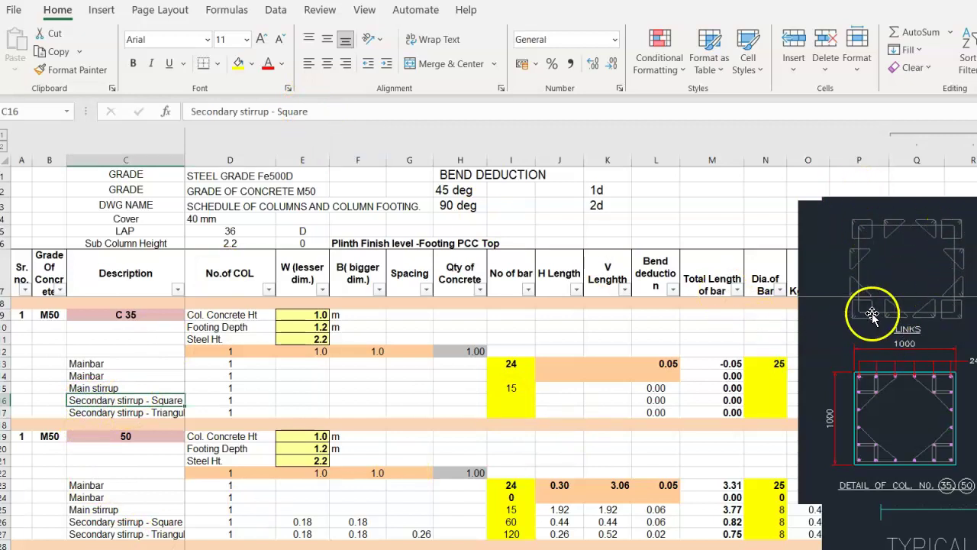
left_click(510, 400)
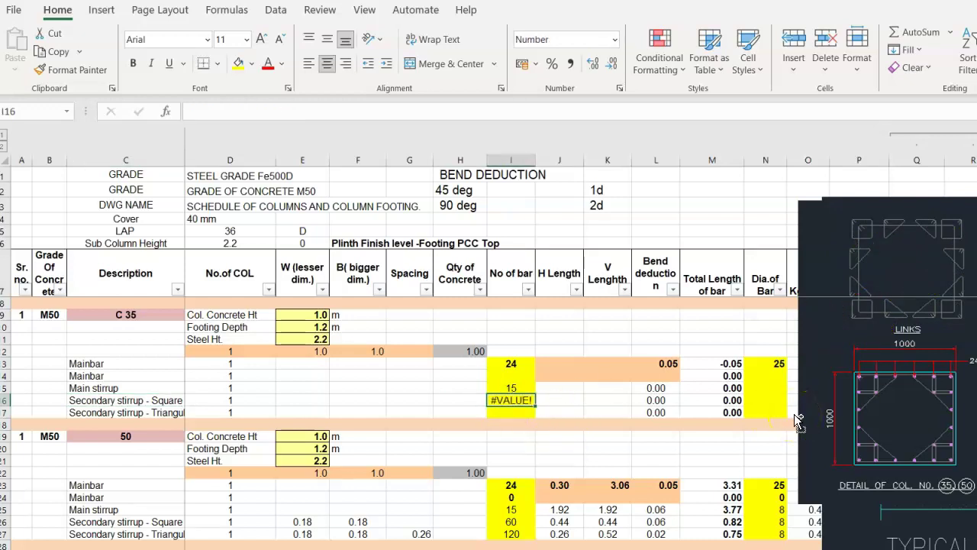
key("F2")
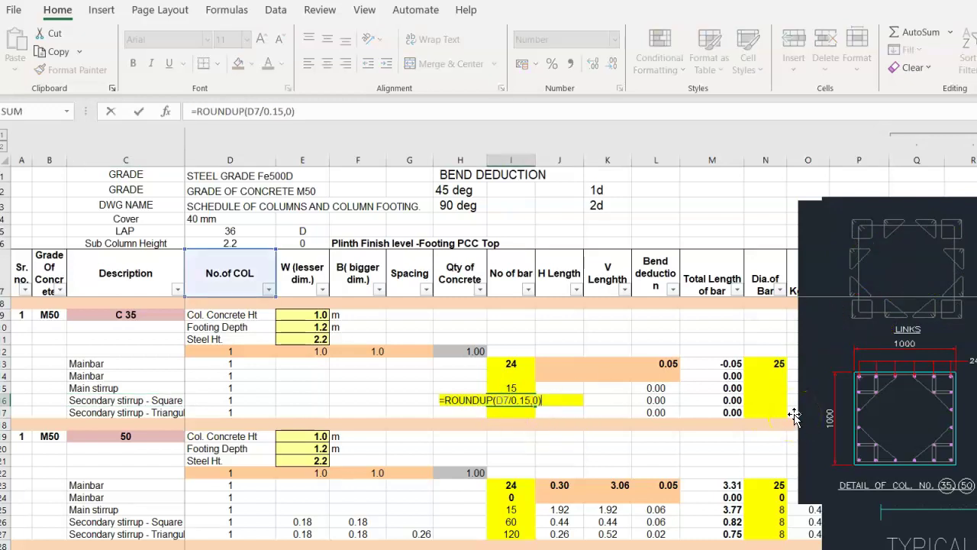
left_click(252, 244)
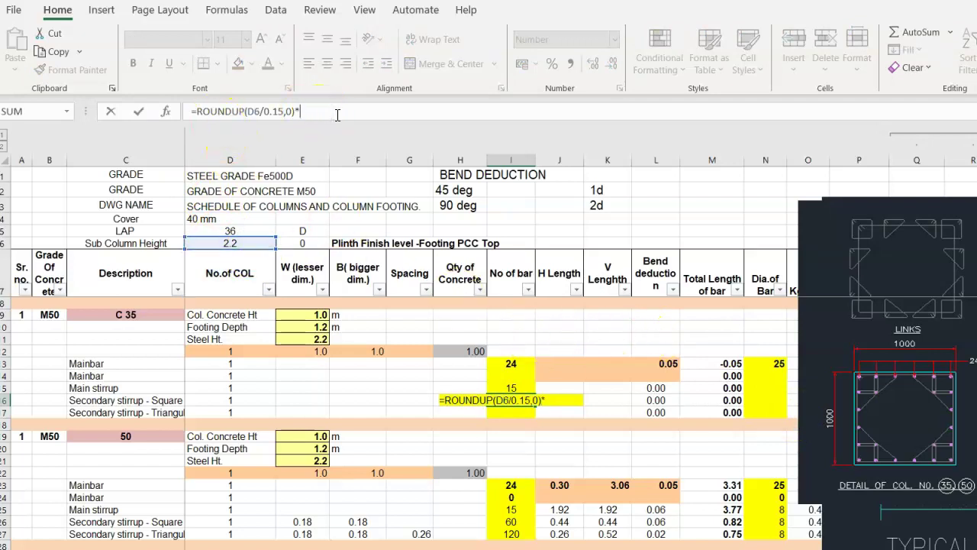
key("Return")
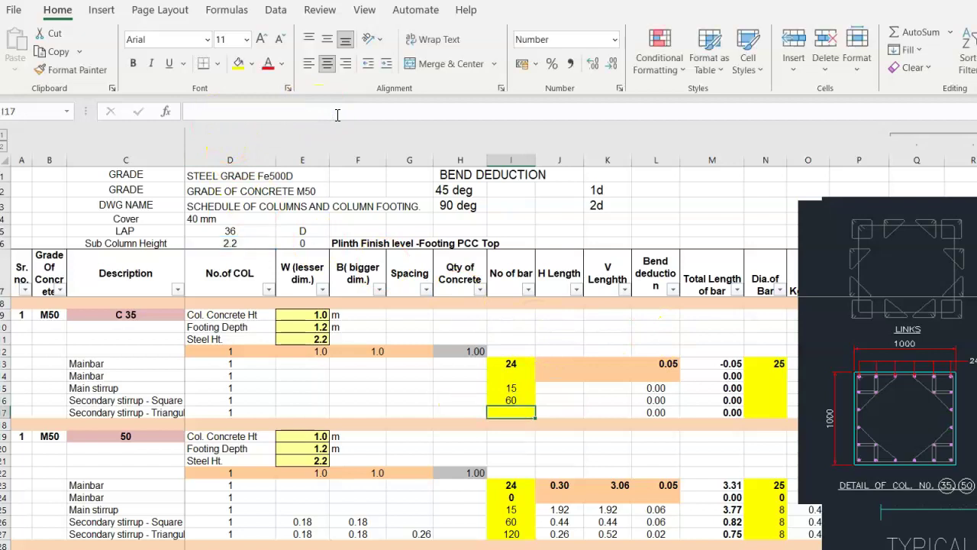
- Calculate the number of C 35 triangular secondary stirrups in I17 with =ROUNDUP(D6/0.15,0)*8, adapting the formula from the square stirrup row
left_click(91, 400)
left_click(95, 412)
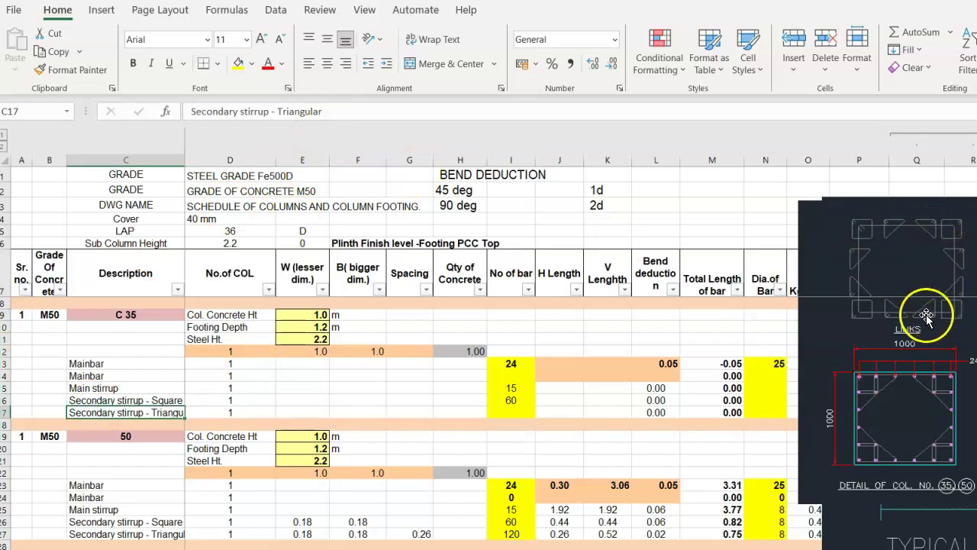
left_click(511, 412)
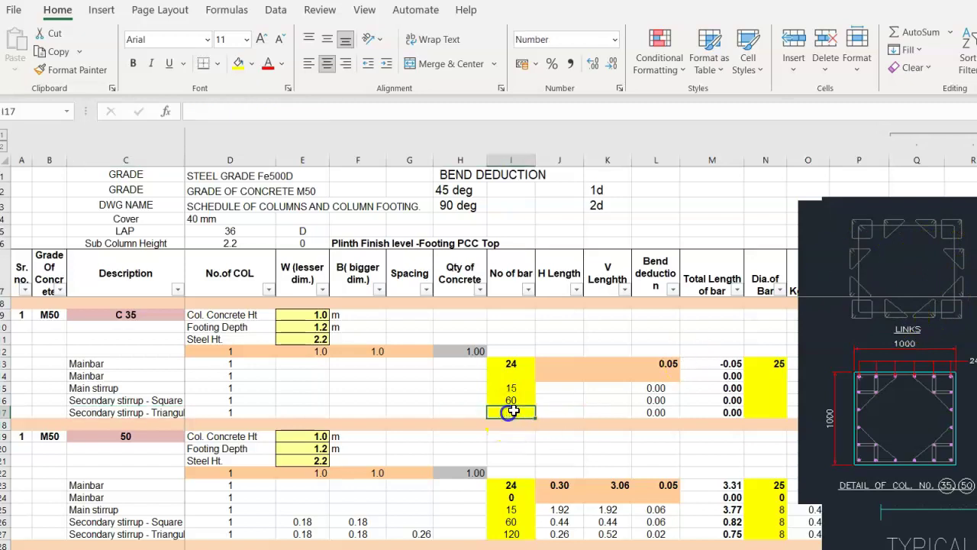
key("ctrl+d")
key("F2")
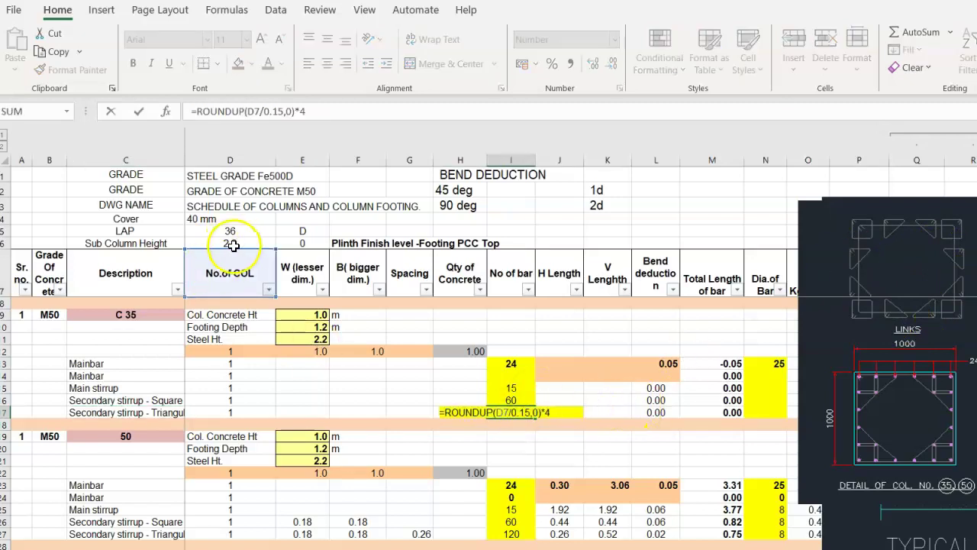
left_click_drag(235, 256, 235, 243)
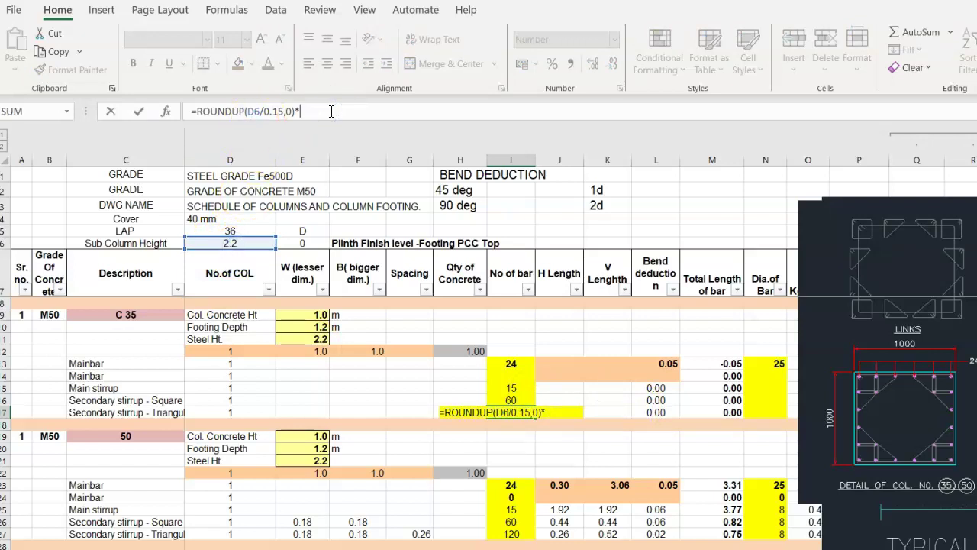
key("Return")
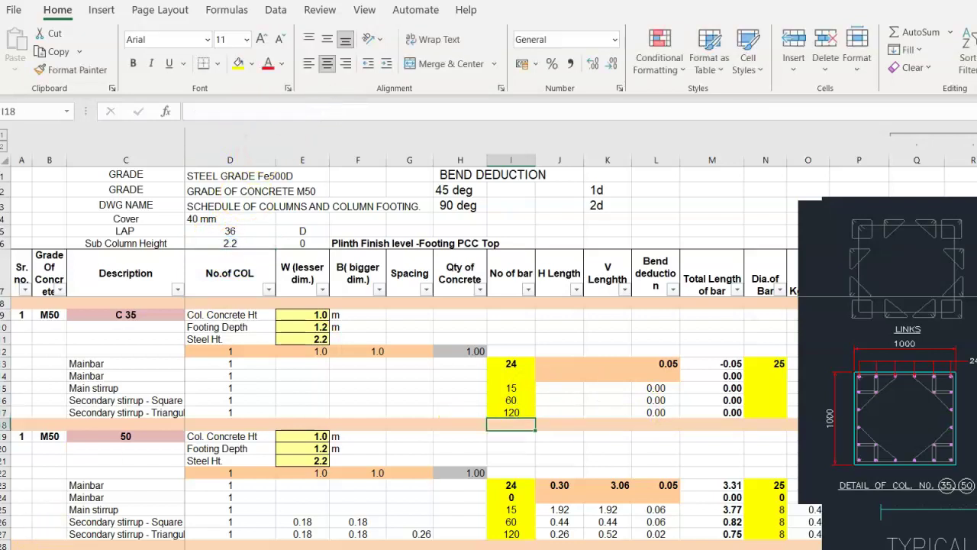
- Enter a bar diameter of 8 for the C 35 main, square and triangular stirrups in N15, N16 and N17
left_click(765, 387)
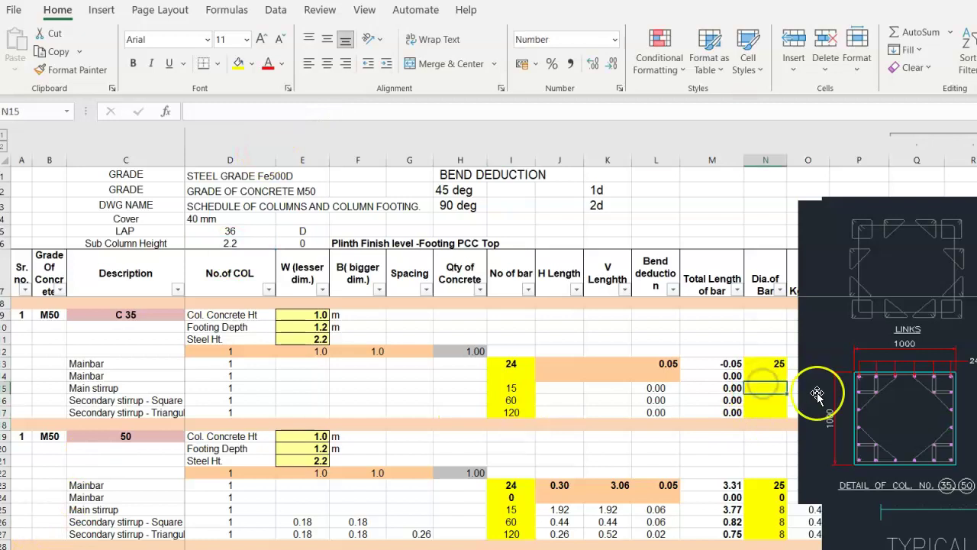
type("8")
key("Return")
type("8")
key("Return")
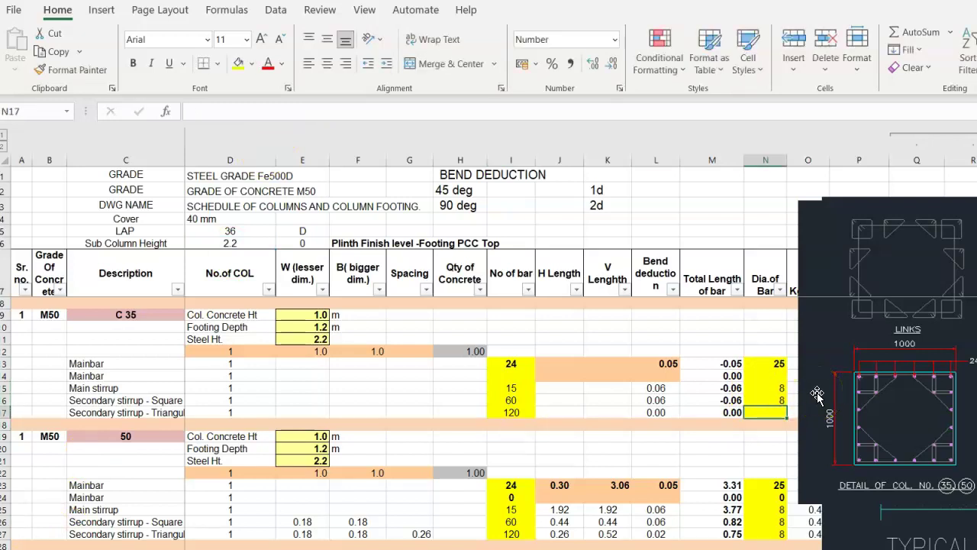
key("Return")
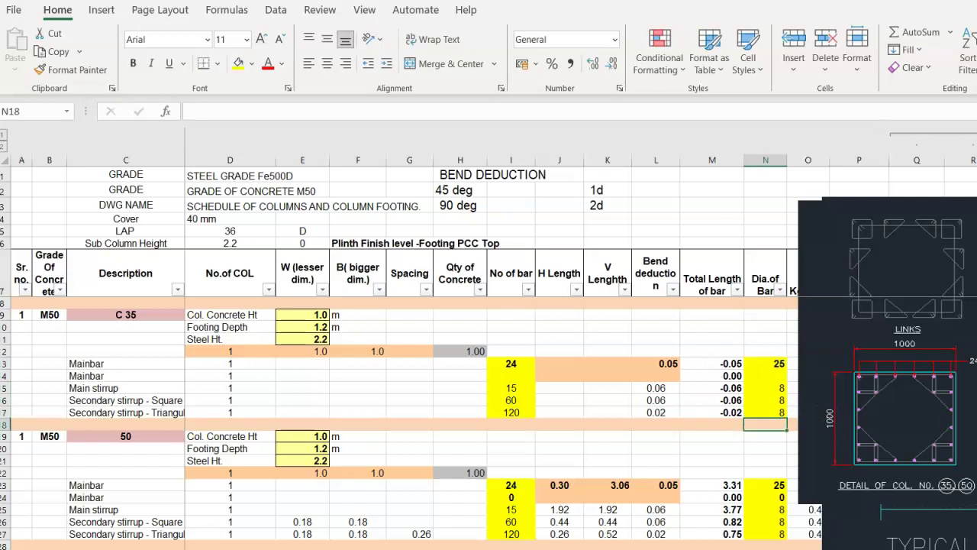
- Calculate the C 35 main stirrup width in E15 by deducting the cover on both sides with =E12-.04-.04
left_click(302, 387)
left_click(120, 400)
left_click(176, 387)
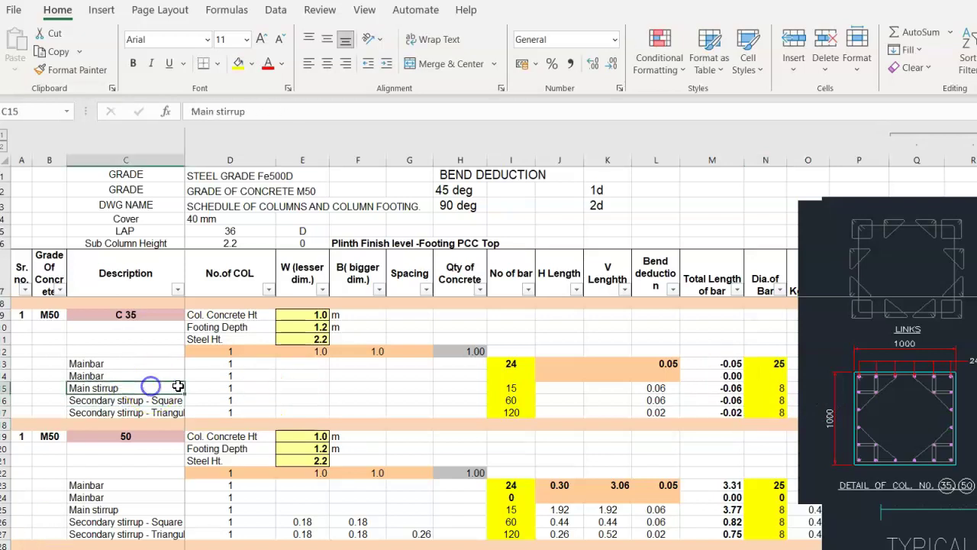
left_click(307, 383)
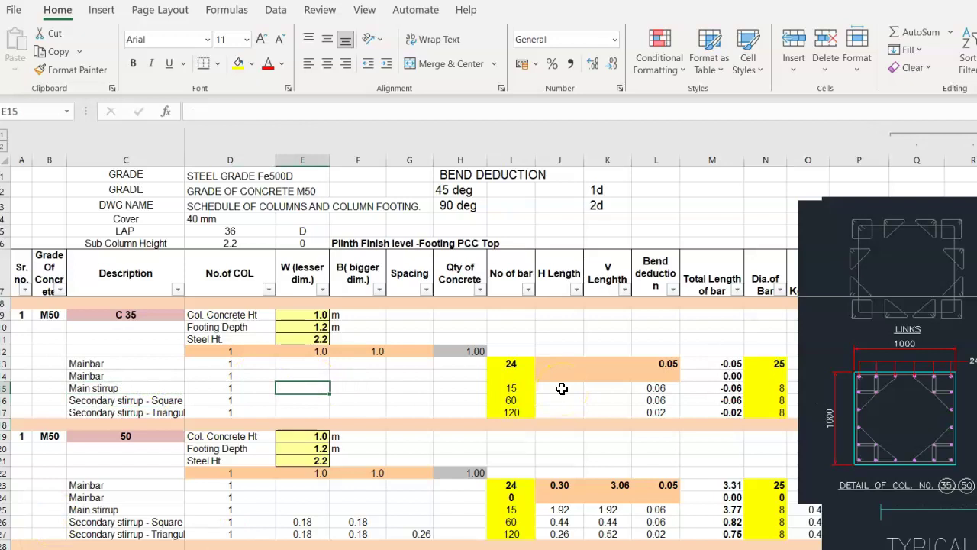
type("=")
key("Up")
key("Up")
key("Up")
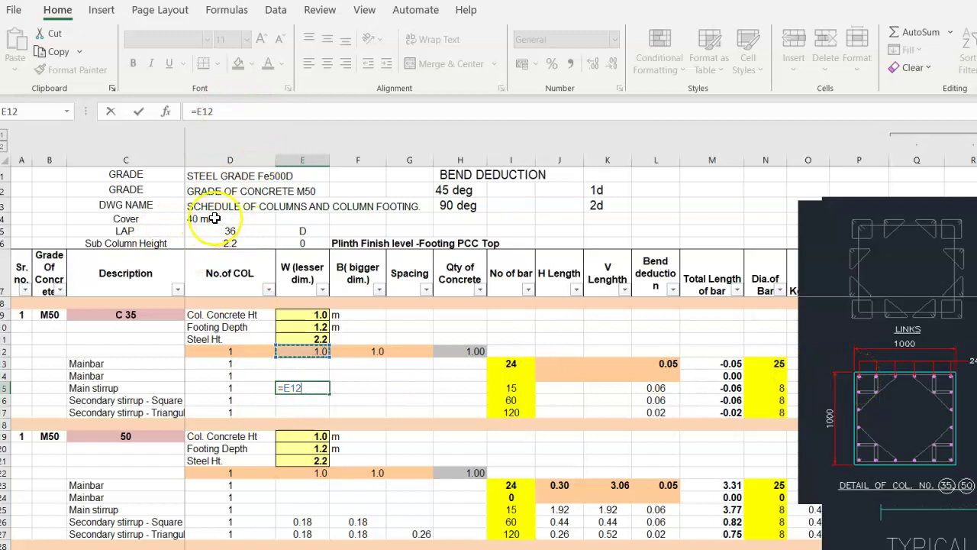
left_click(252, 114)
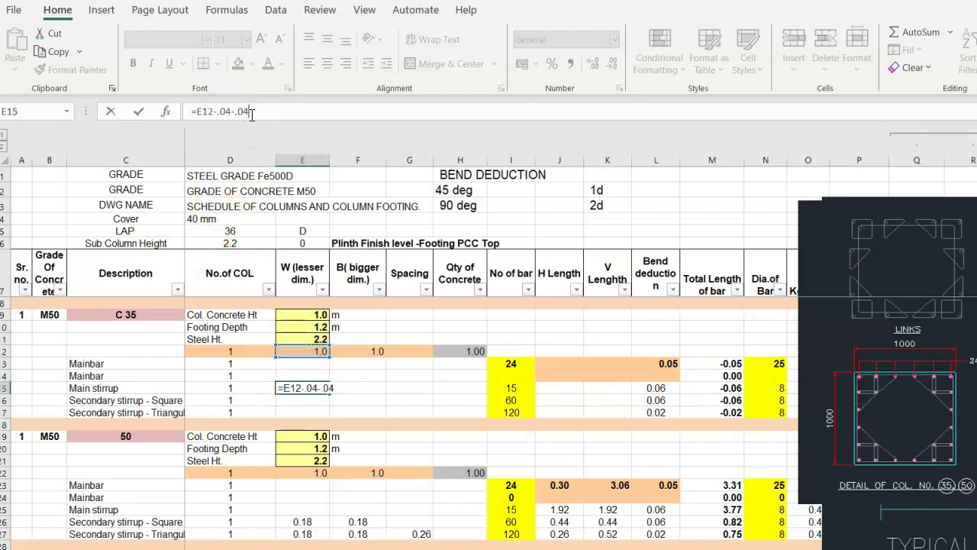
key("ctrl+Return")
- Copy the cover deduction formula from E15 to F15 for the main stirrup's bigger dimension
key("ctrl+c")
key("Right")
key("ctrl+v")
key("Escape")
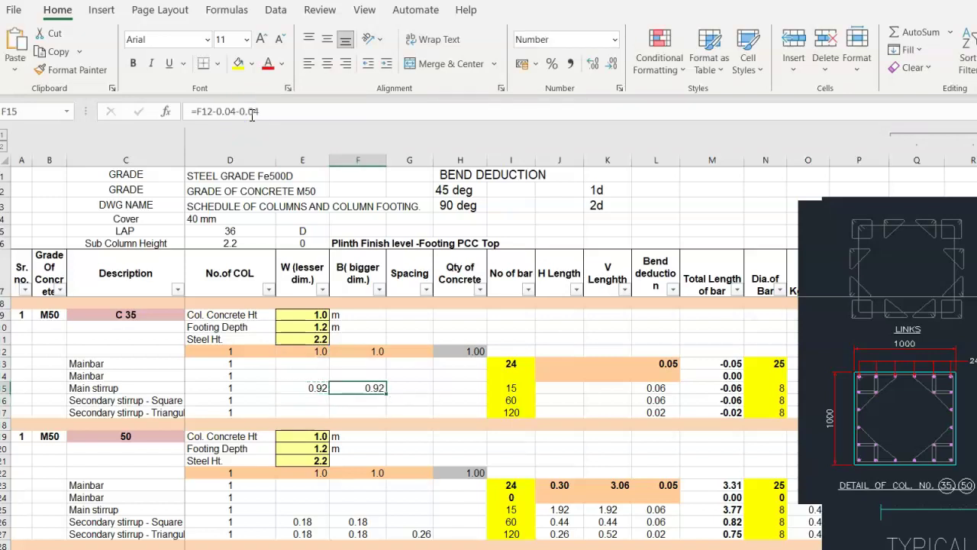
- Calculate the C 35 square secondary stirrup width in E16 as one fifth of the main stirrup width with =E15/5, consulting the column detail
key("Left")
key("Down")
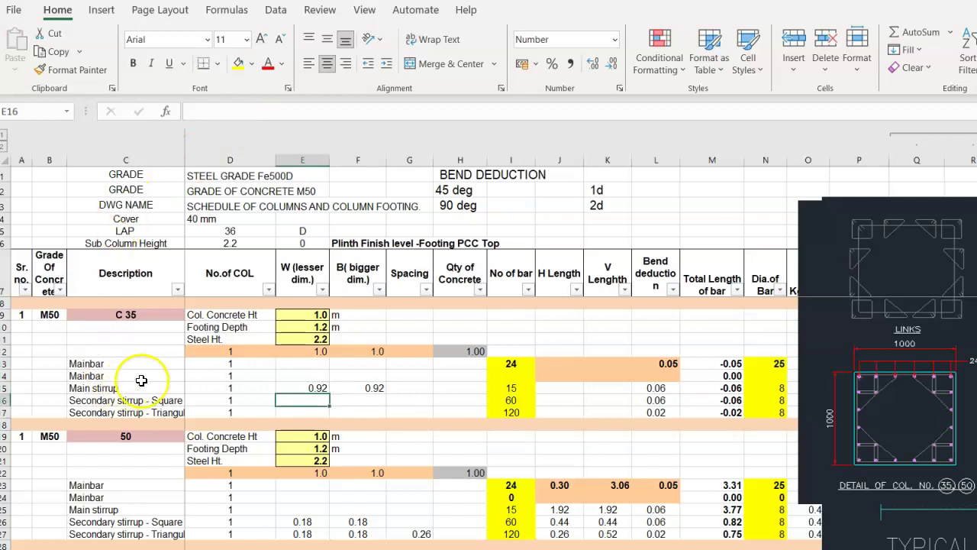
left_click(167, 403)
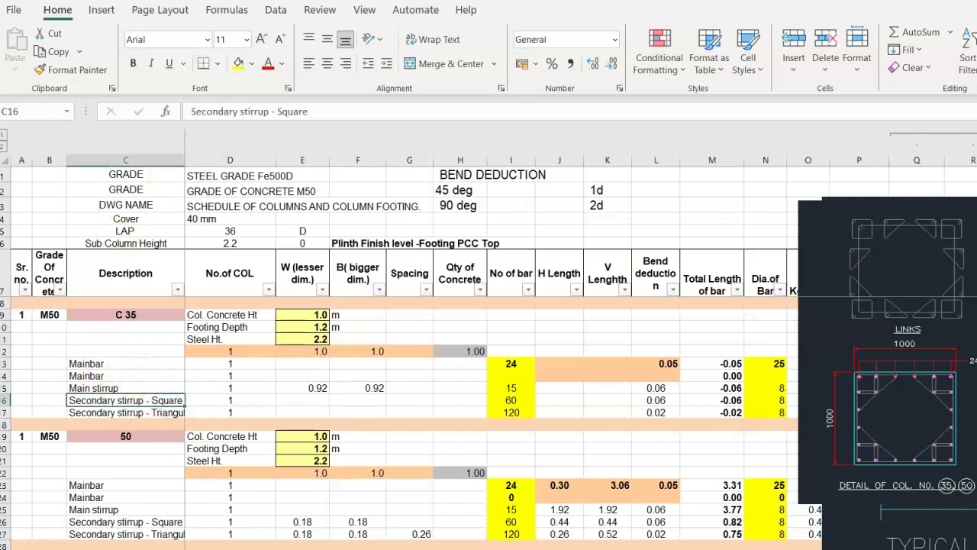
left_click(312, 398)
left_click_drag(861, 387, 835, 394)
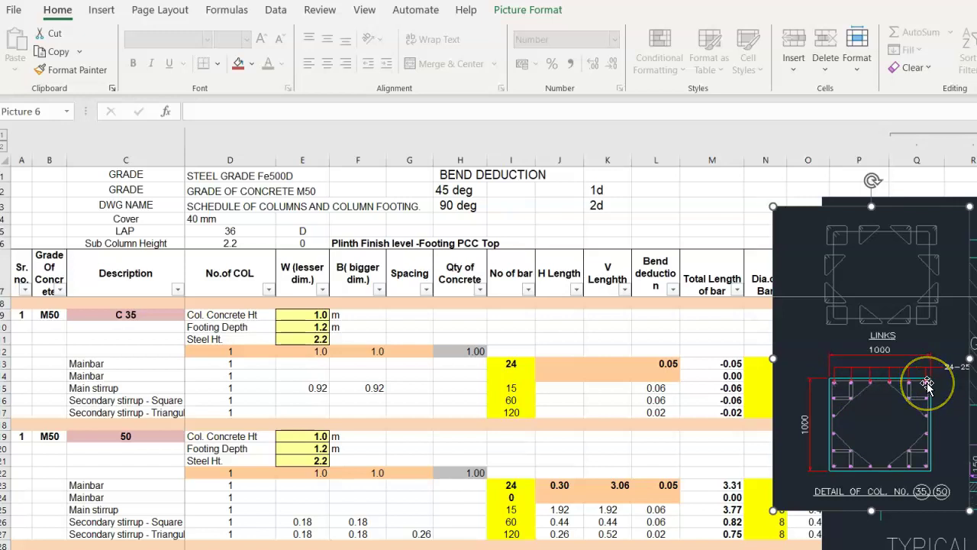
left_click(302, 400)
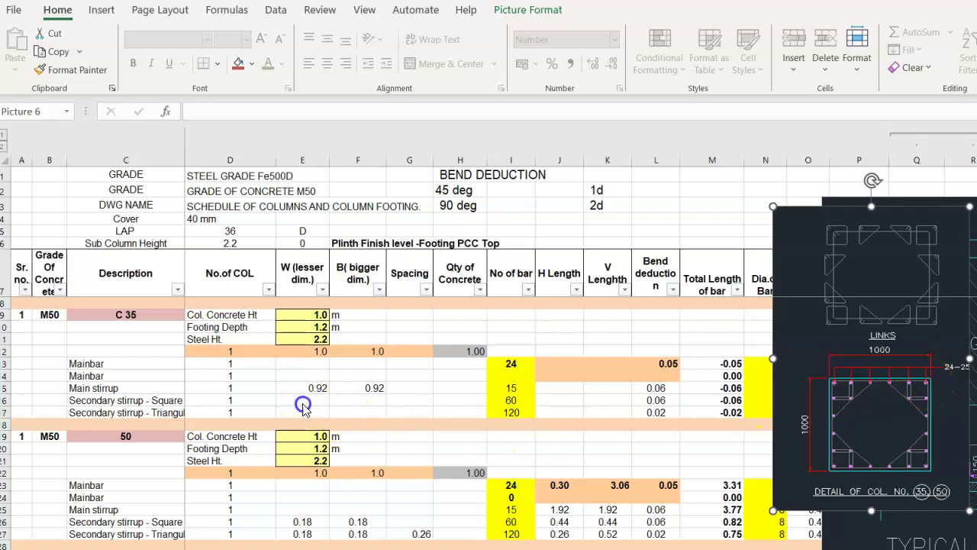
type("=")
key("Up")
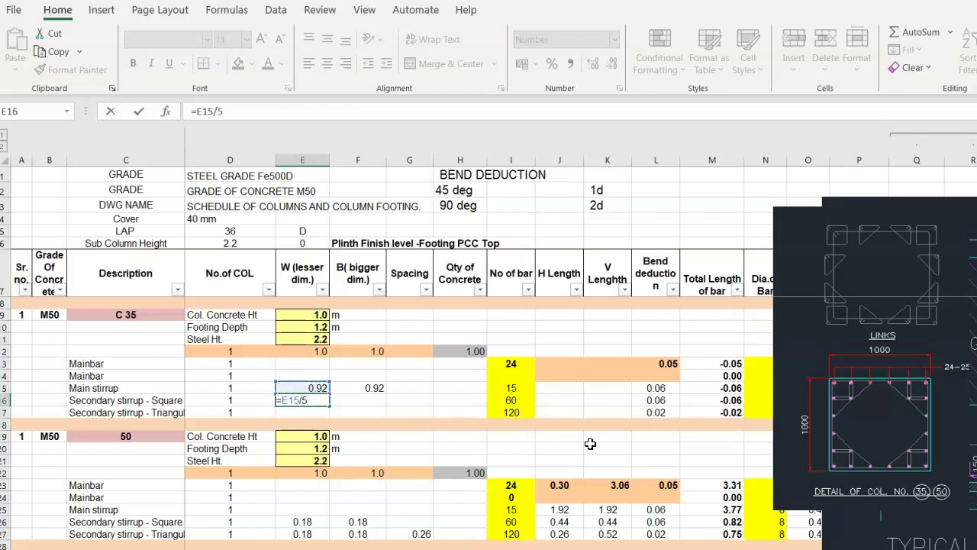
type("/5")
key("ctrl+Return")
- Copy the E16 formula to F16 for the square stirrup's bigger dimension and remove the centre alignment from E16:F16
key("ctrl+c")
key("Right")
key("ctrl+v")
key("Left")
key("Down")
key("Escape")
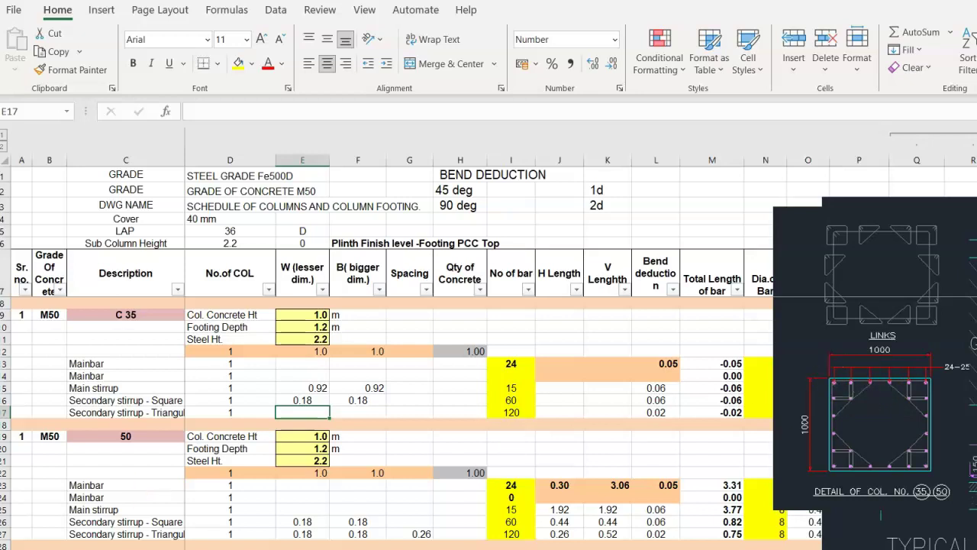
left_click_drag(290, 400, 343, 400)
left_click(327, 63)
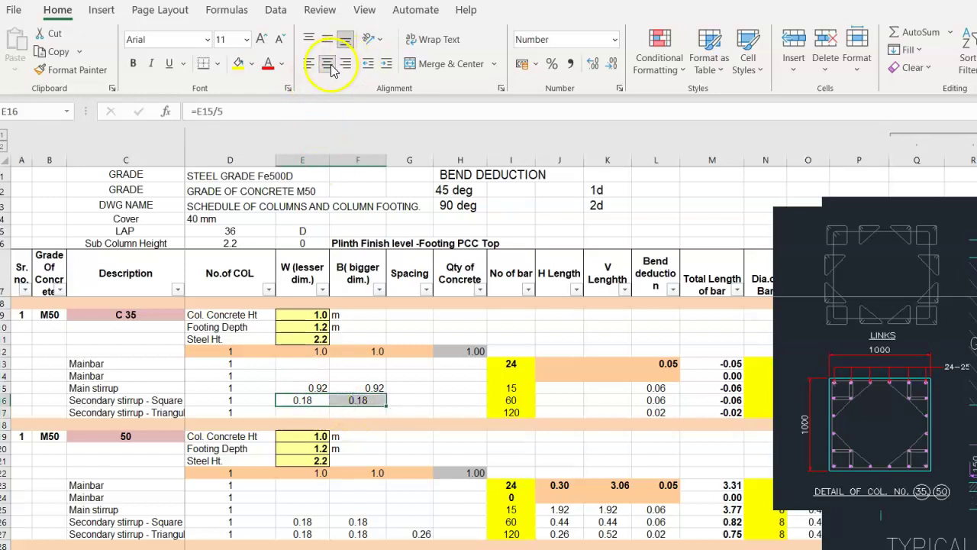
- Calculate the C 35 triangular secondary stirrup width in E17 with =E15/5
left_click(301, 412)
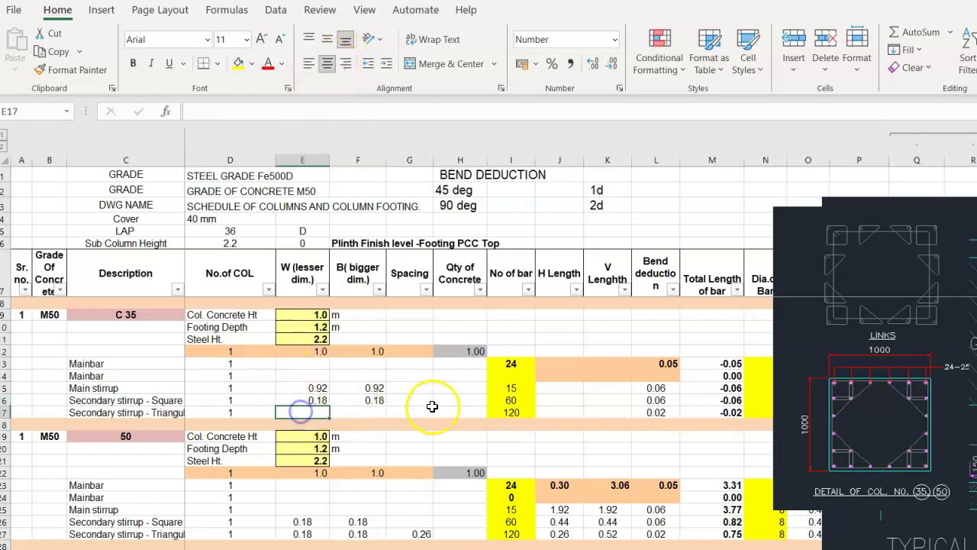
type("=")
key("Up")
key("Up")
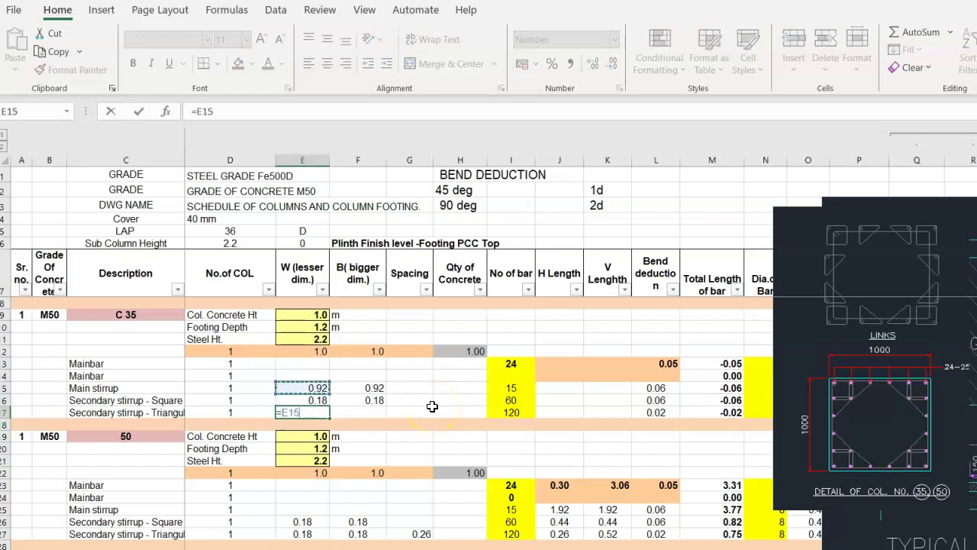
key("Return")
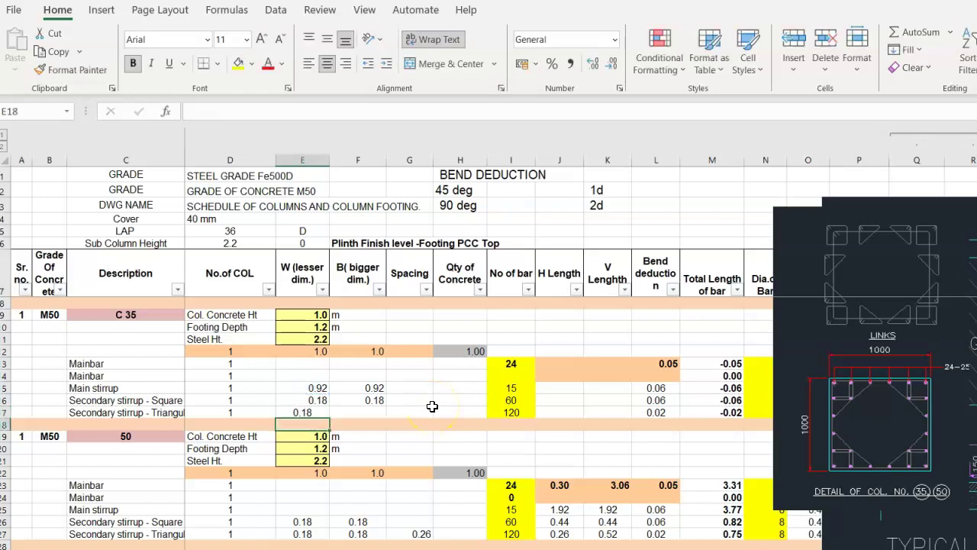
- Copy the E17 formula to F17 for the triangular stirrup's bigger dimension and remove the centre alignment from E17:F17
key("Up")
key("shift+Right")
key("ctrl+v")
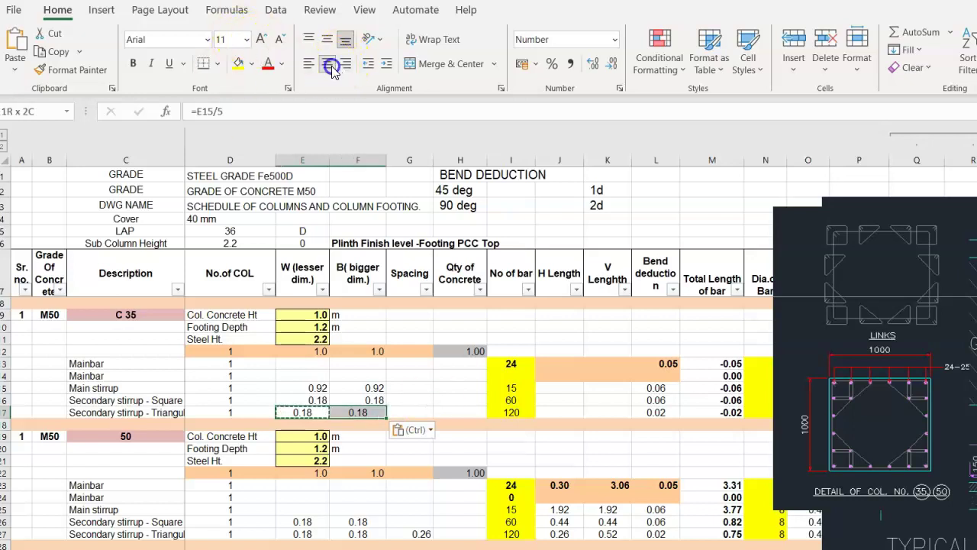
key("Escape")
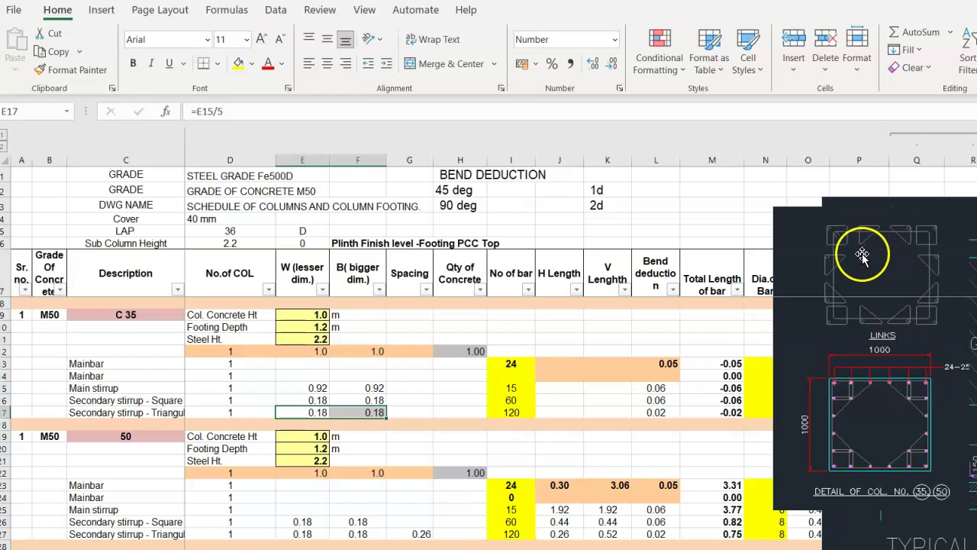
- Calculate the C 35 triangular secondary stirrup's diagonal spacing in G17 with =SQRT((E17*E17)+(F17*F17)), modelled on G27
left_click(416, 411)
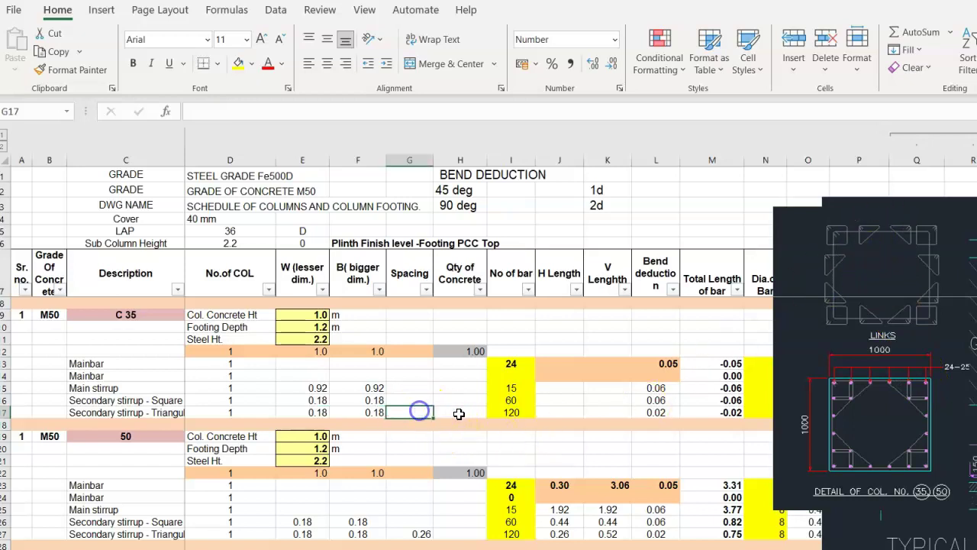
left_click(409, 533)
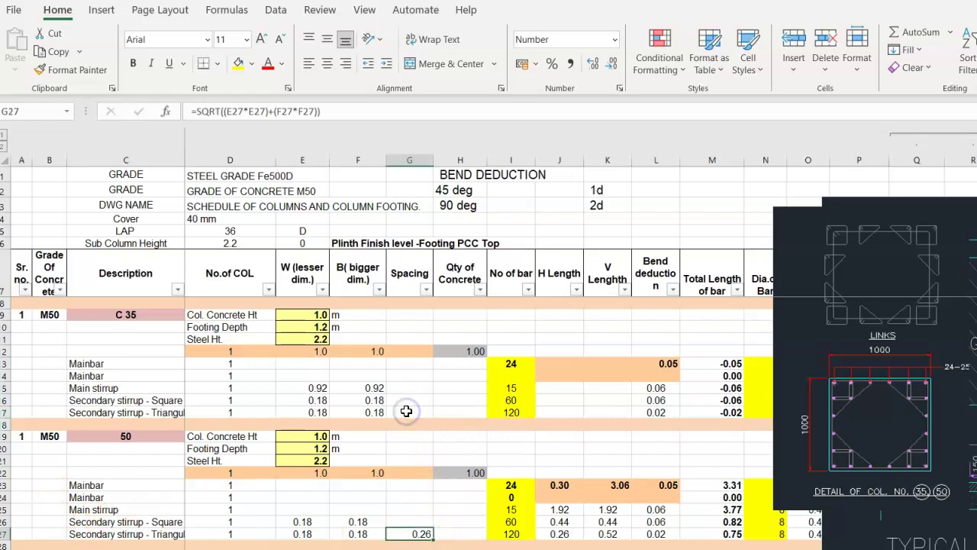
left_click(418, 413)
type("=")
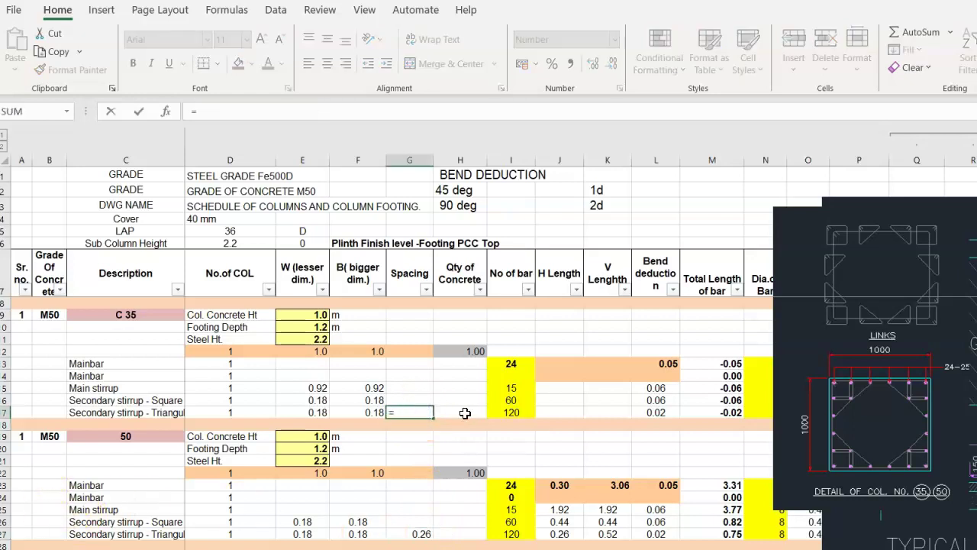
type("sqrt((")
left_click(316, 412)
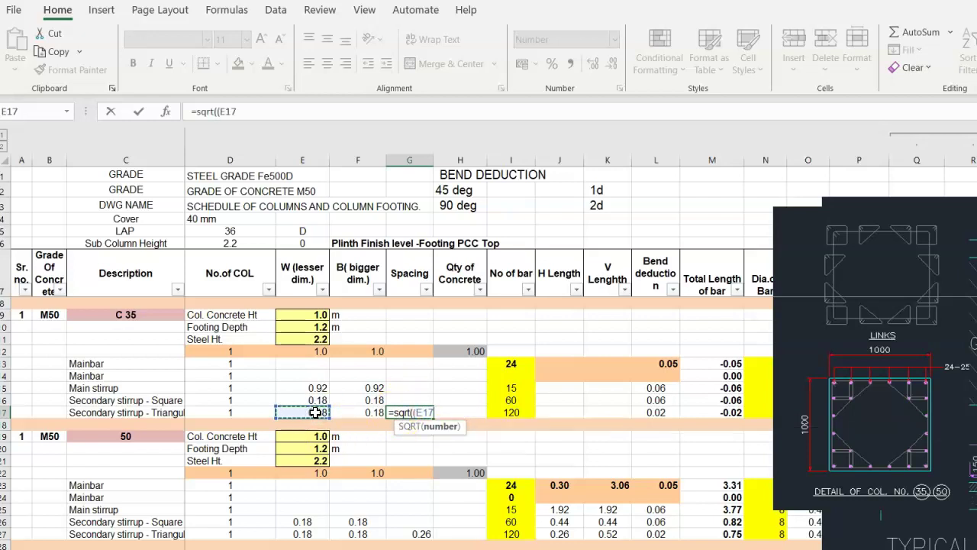
type("*")
left_click(315, 412)
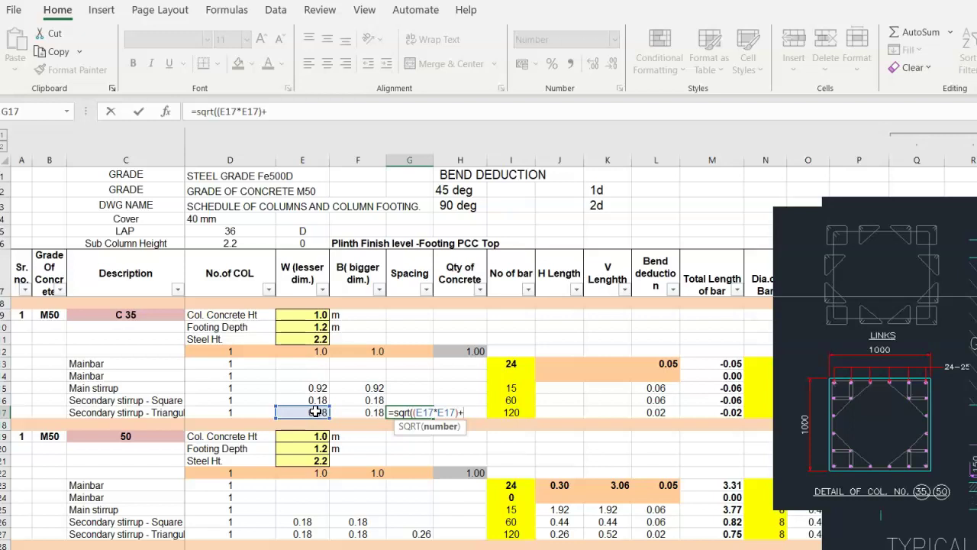
type(")+(")
left_click(357, 413)
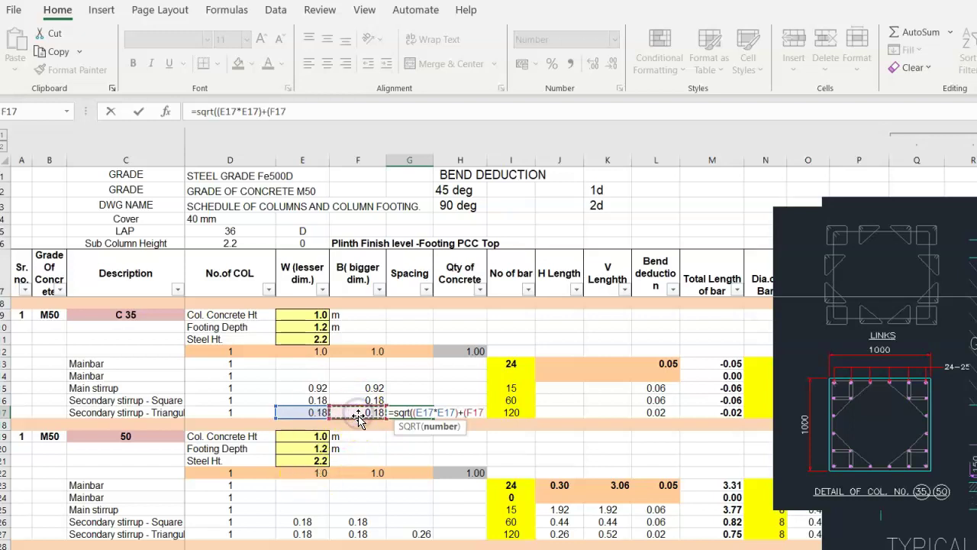
type("*")
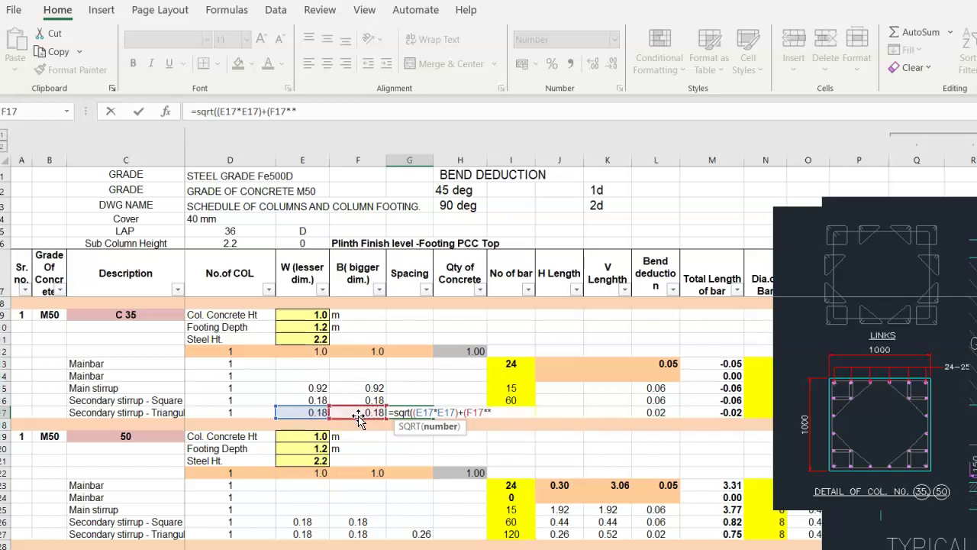
left_click(359, 415)
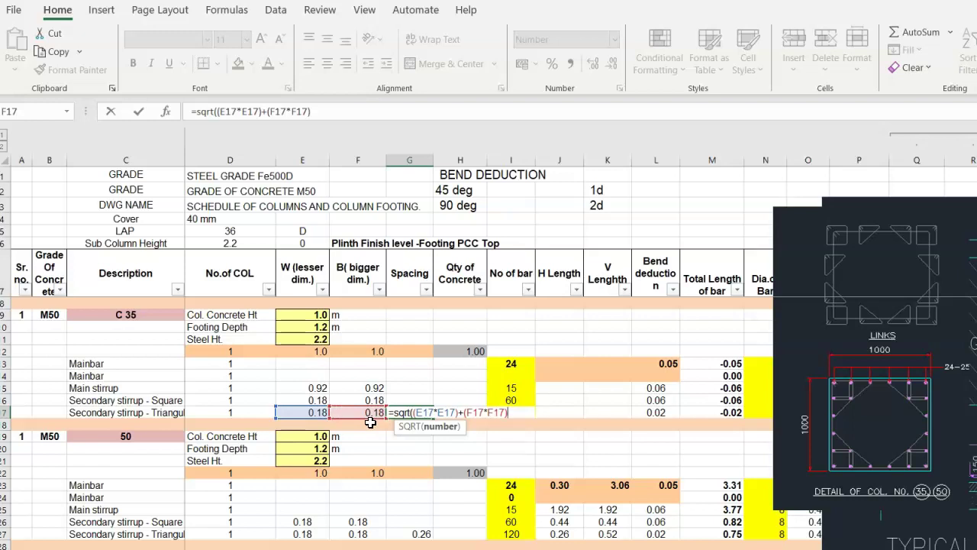
key("Return")
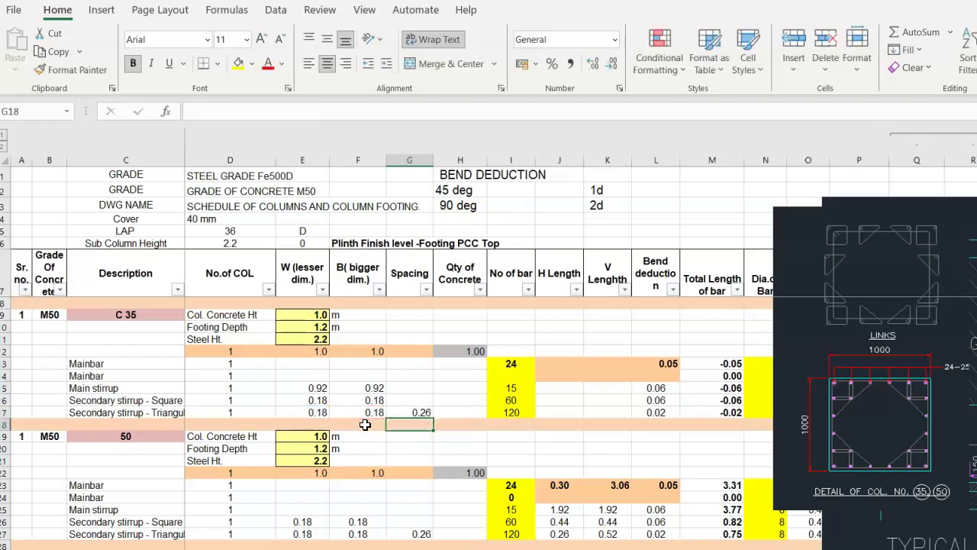
left_click(424, 411)
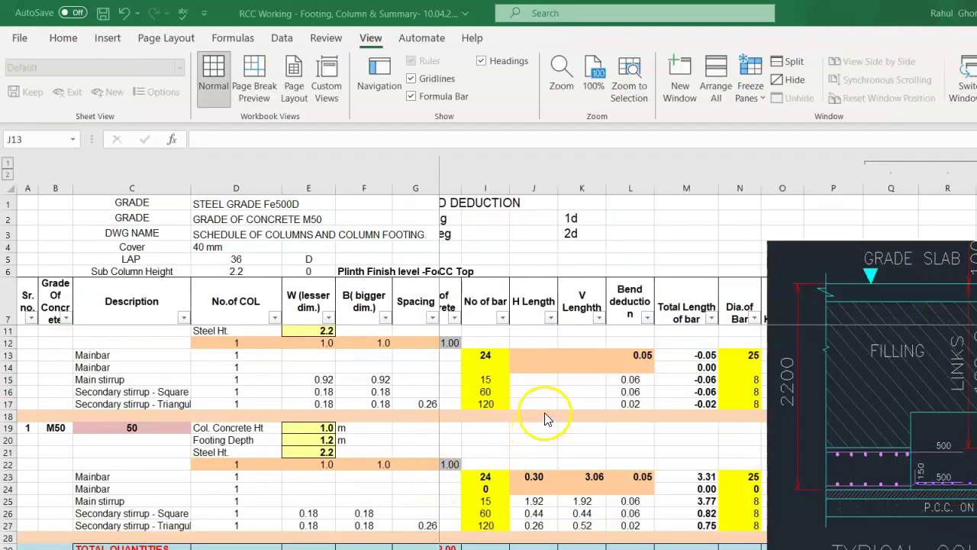
- Move the column footing drawing so its bar bend dimension is readable and enter 0.3 as the C 35 main bar H length in J13
left_click(534, 357)
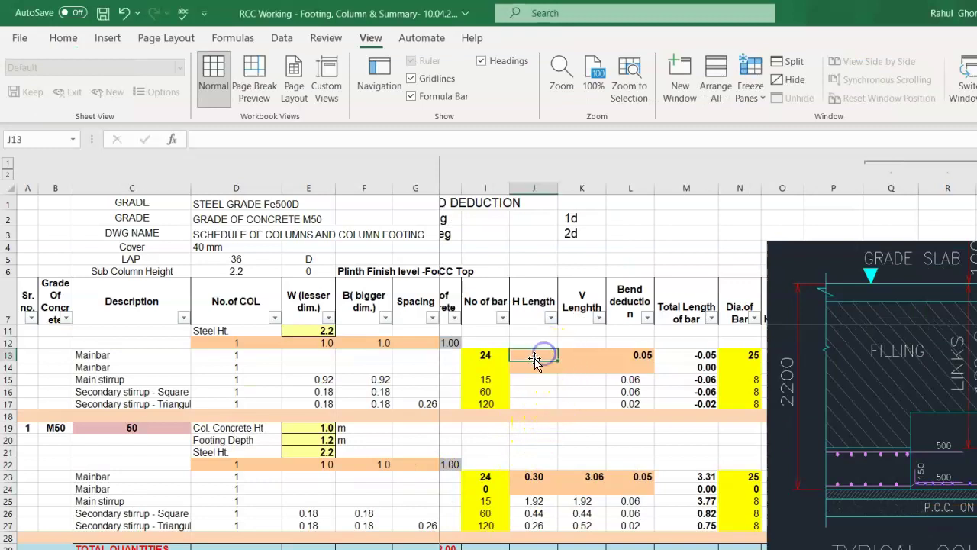
scroll(525, 364, "up", 1)
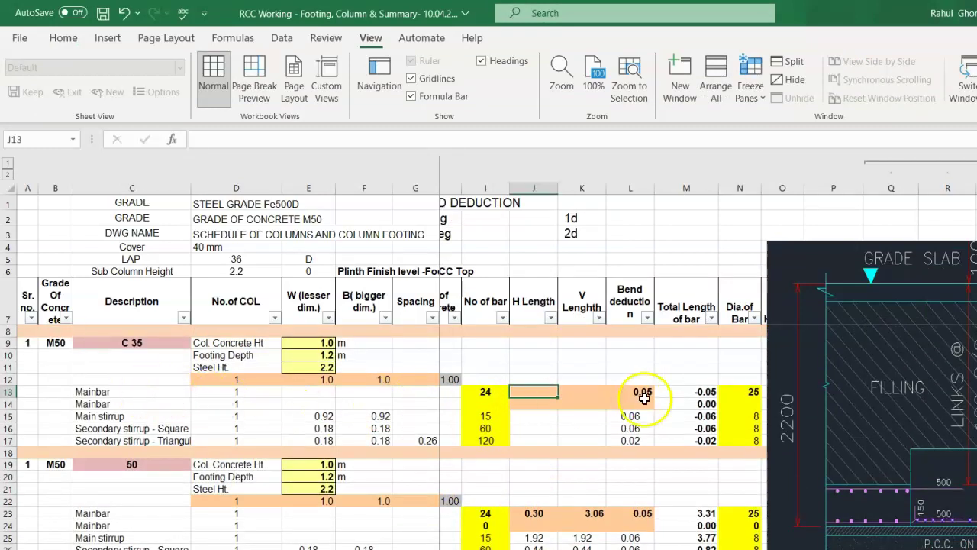
scroll(916, 481, "down", 1)
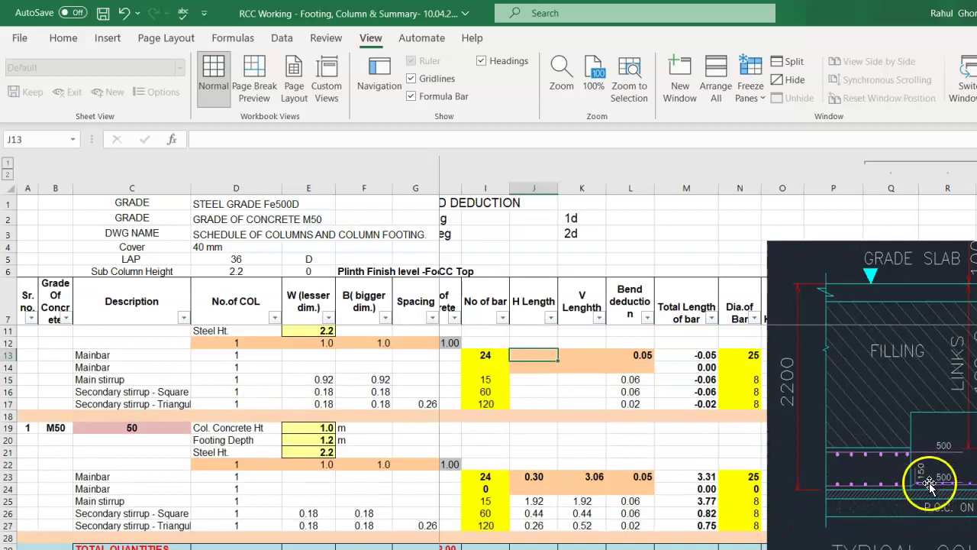
left_click_drag(933, 467, 800, 423)
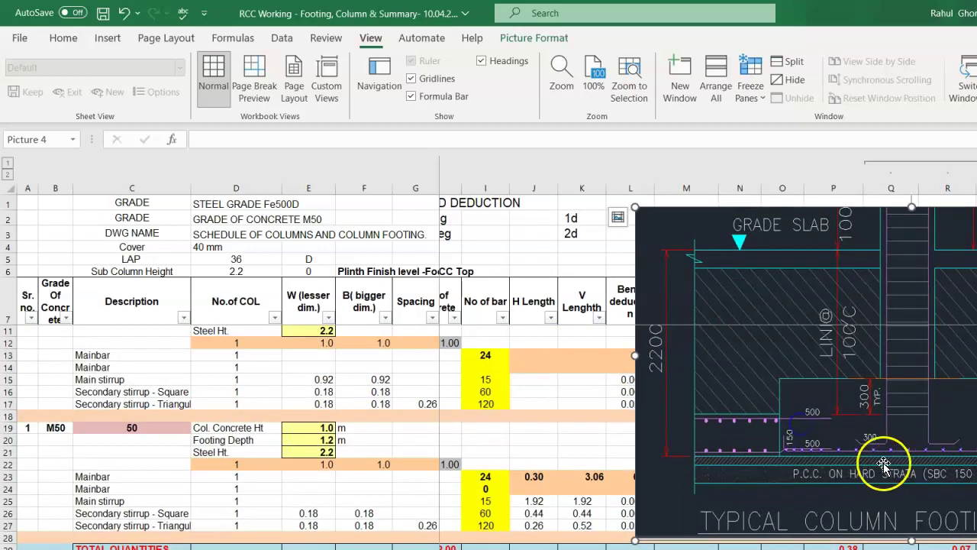
left_click(538, 360)
type(".3")
key("Return")
- Calculate the C 35 main bar V length in K13 as sub column height minus cover with =D6-0.04
key("Up")
key("Right")
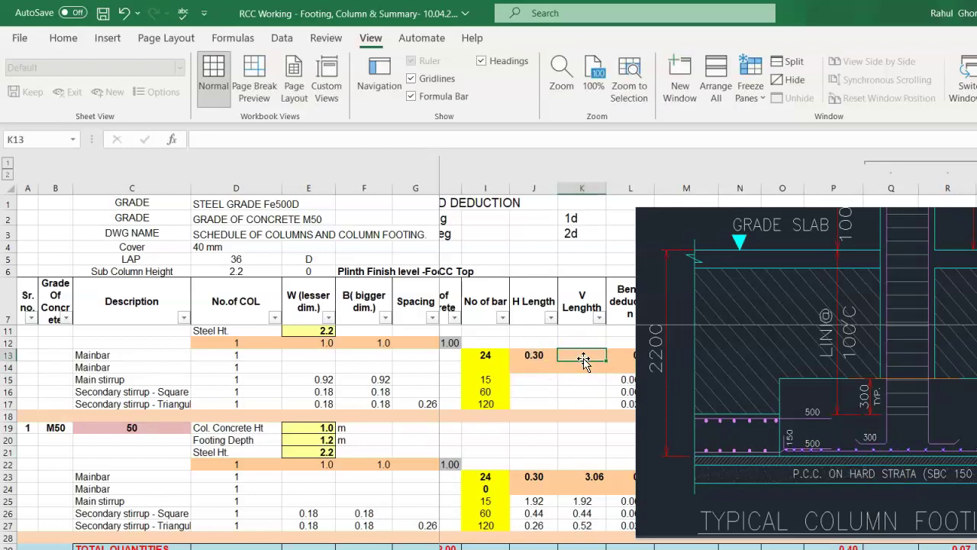
type("=")
left_click(235, 270)
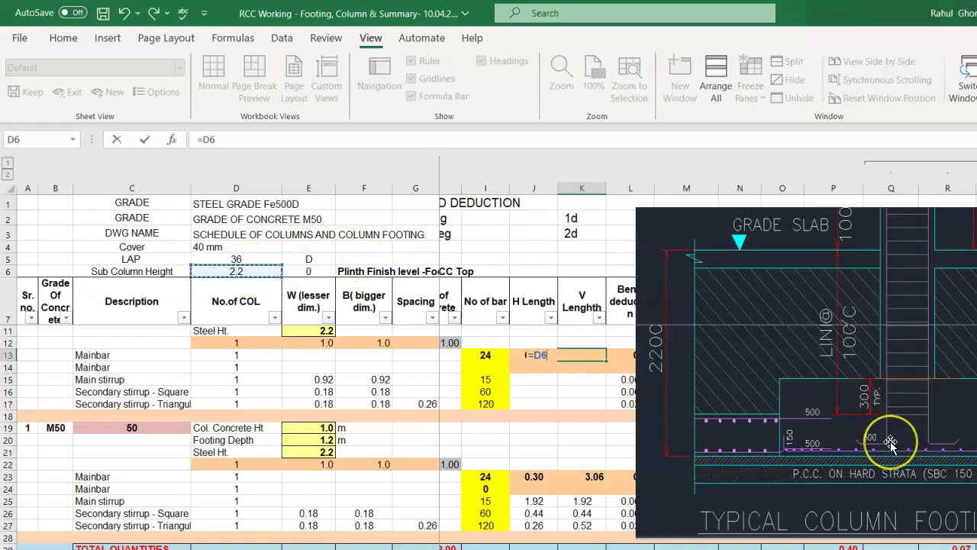
left_click(237, 140)
left_click(241, 267)
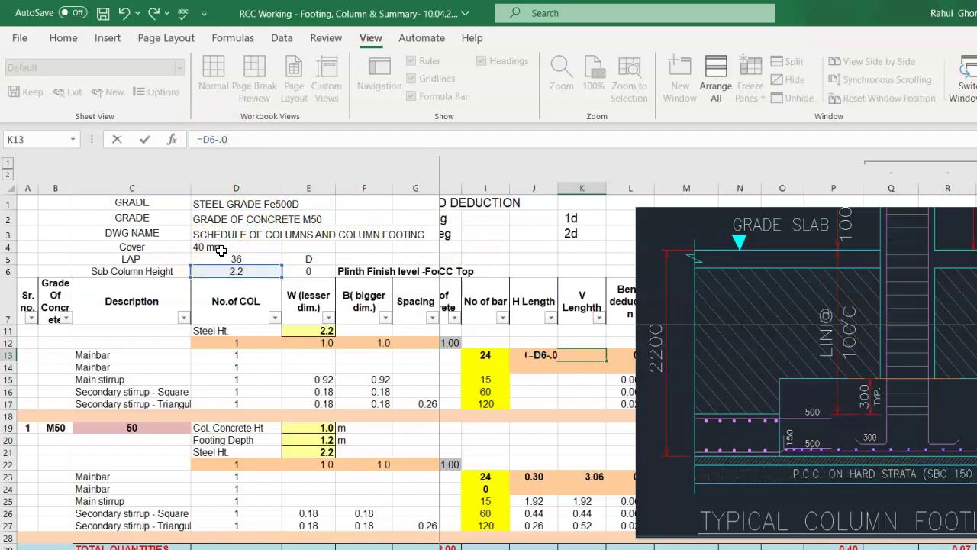
key("Return")
- Consult the K23 formula and add the lap length to K13, making it =D6-0.04+(D5*N13)/1000
left_click(574, 476)
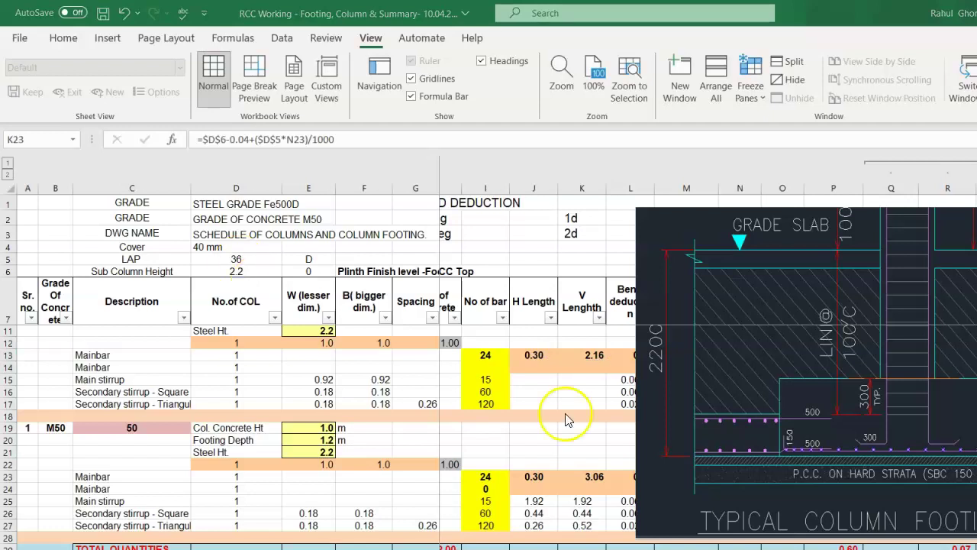
left_click(577, 355)
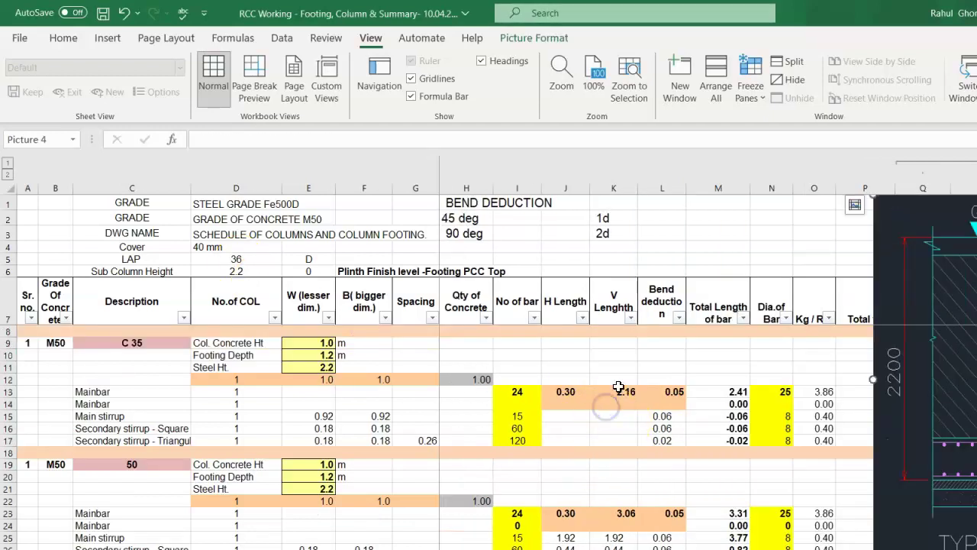
left_click(619, 388)
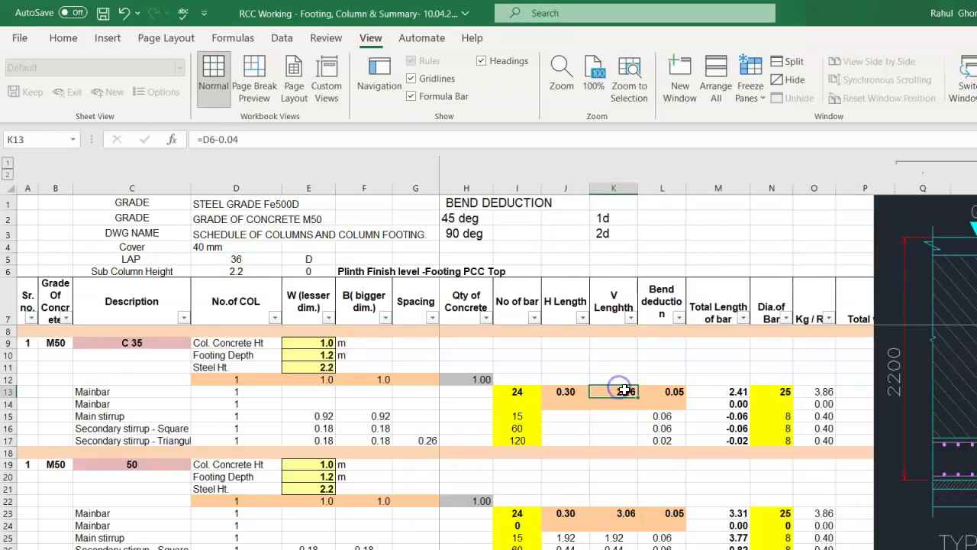
left_click(271, 138)
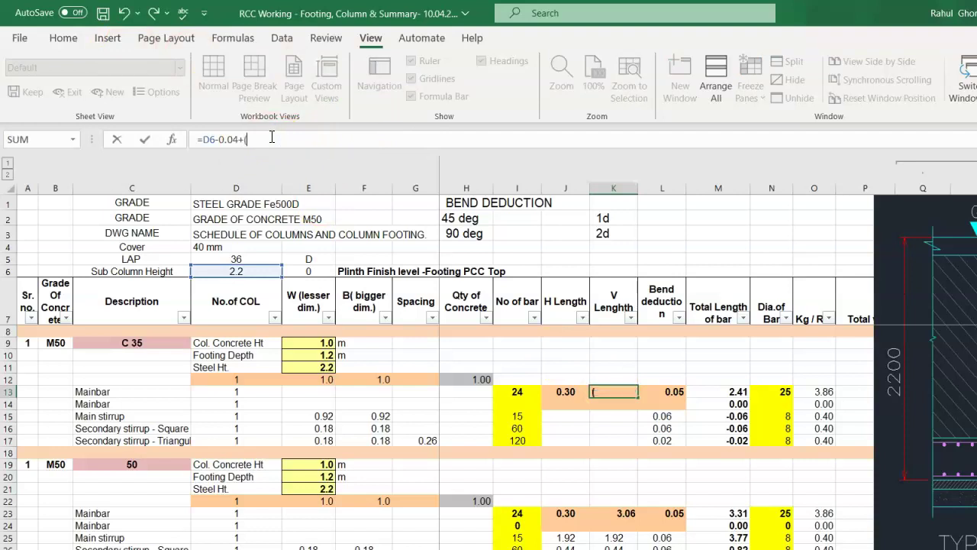
left_click(235, 259)
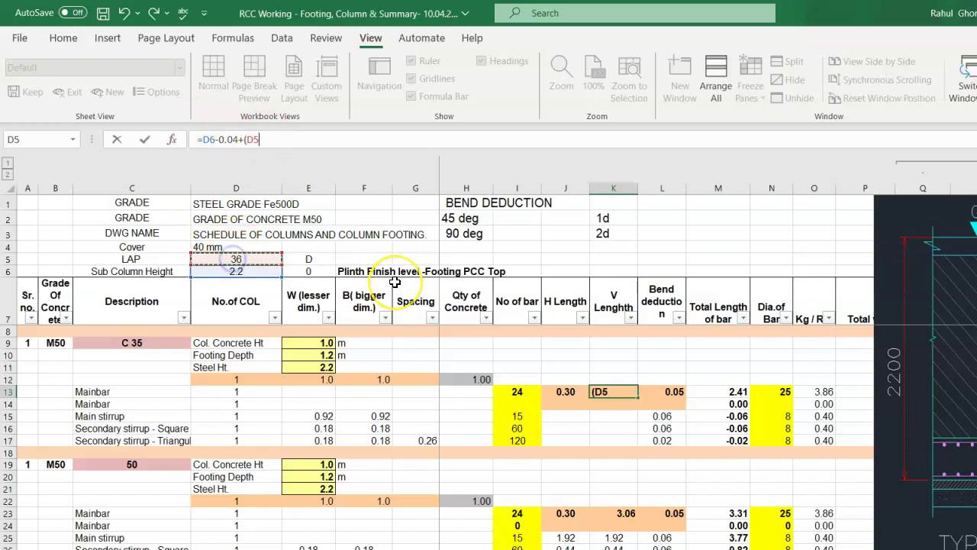
type("*")
left_click(780, 390)
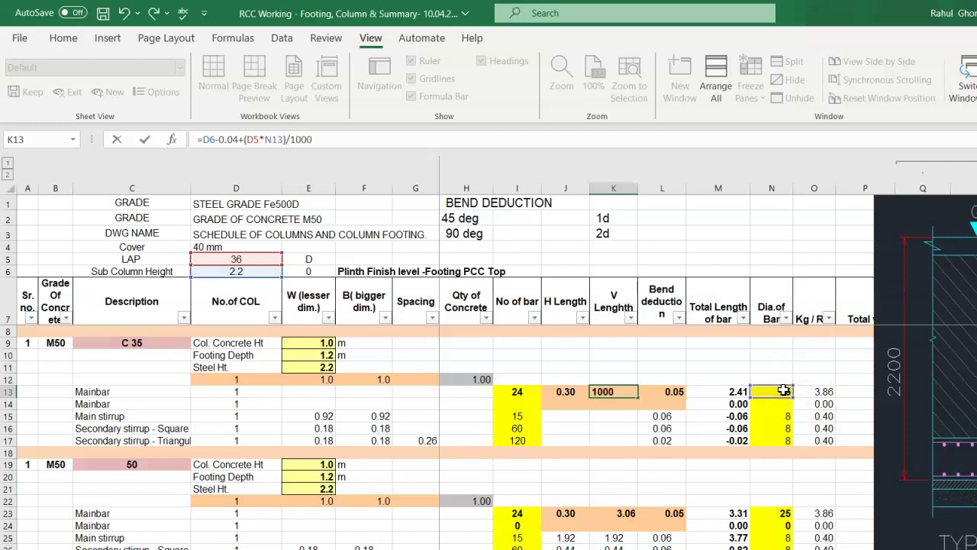
type("/1000")
key("Return")
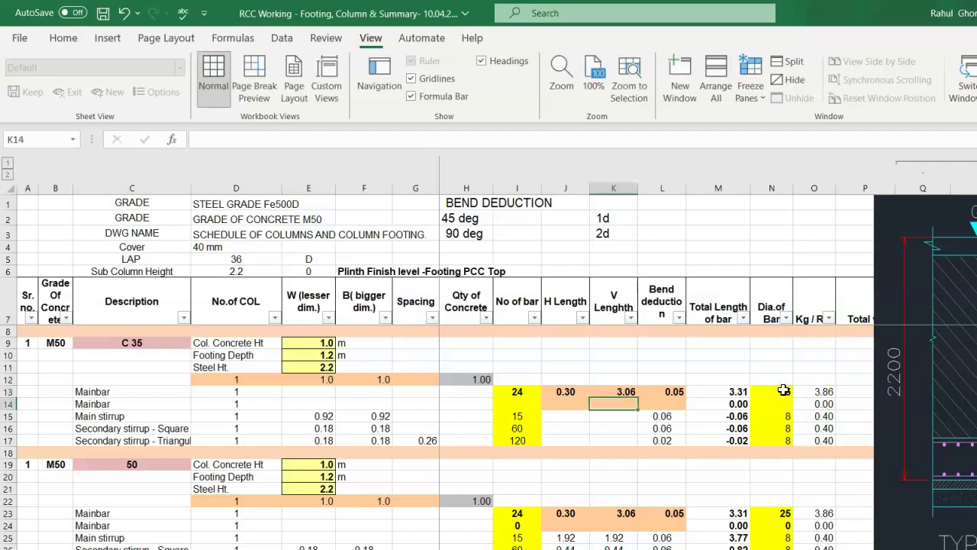
key("Up")
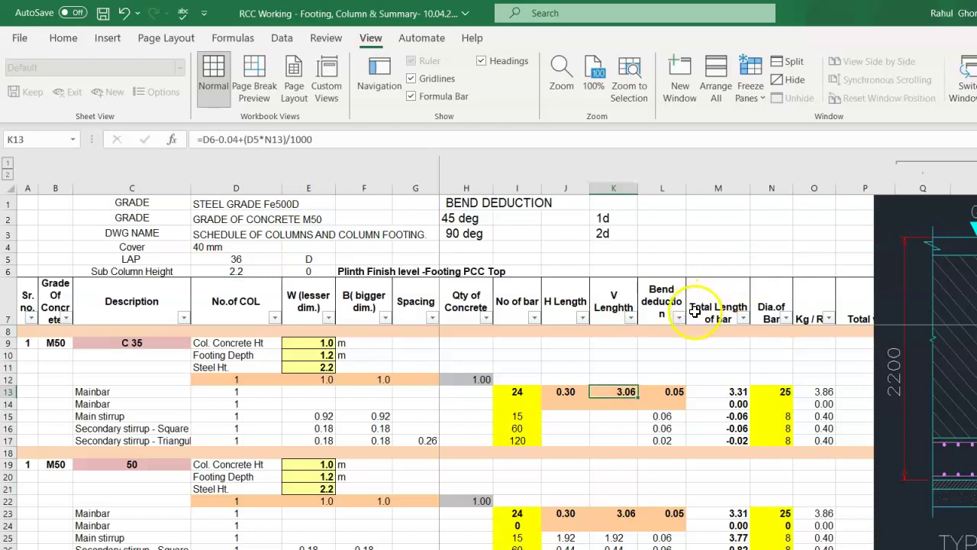
- Set the lap in D5 to 0 by extending its =36 formula with a multiplication by zero
left_click(255, 261)
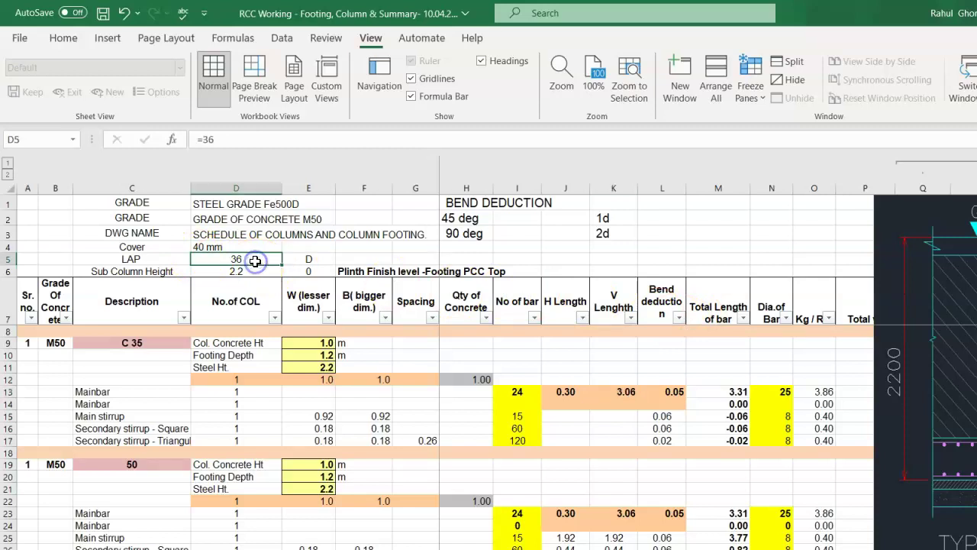
left_click(245, 138)
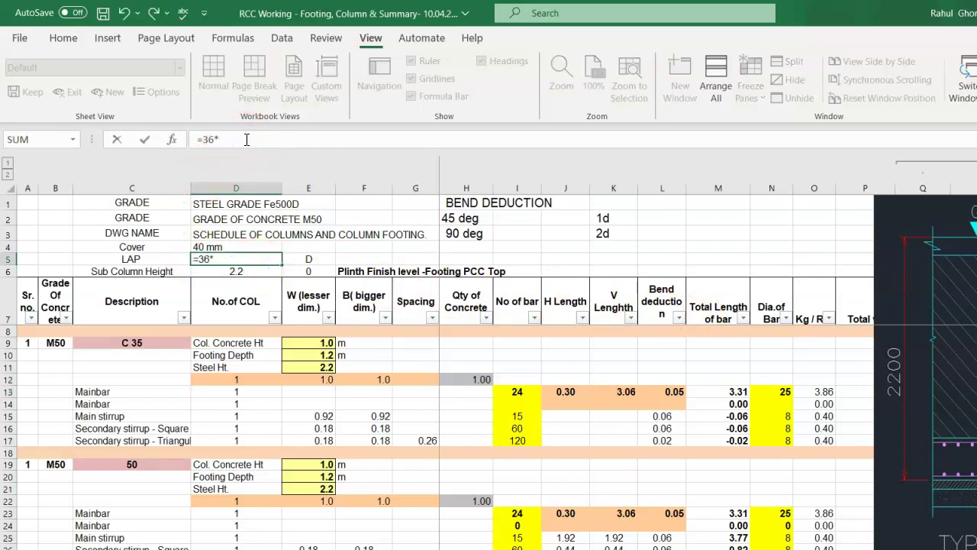
key("Return")
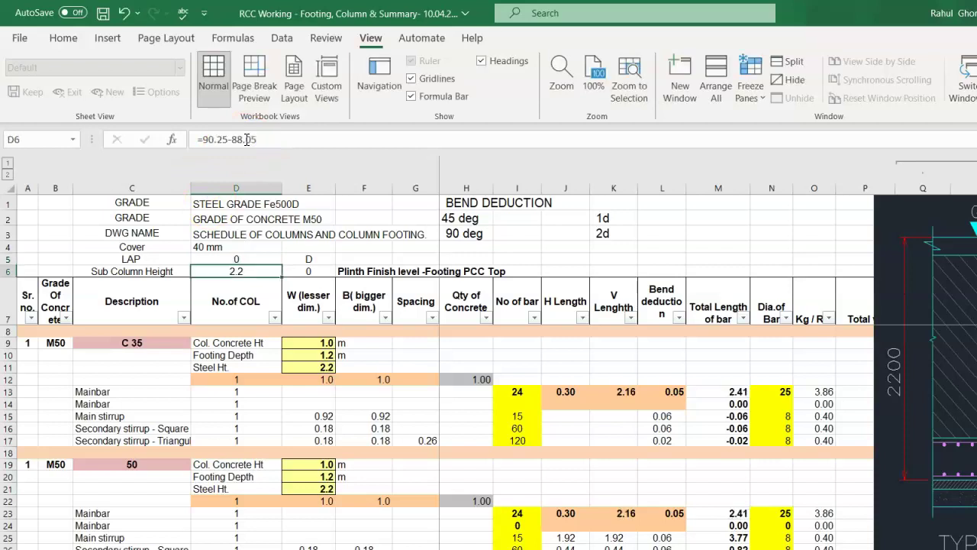
- Examine the C 35 main bar formulas for total length, V length and bend deduction, and the main stirrup width formula in E15
left_click(715, 393)
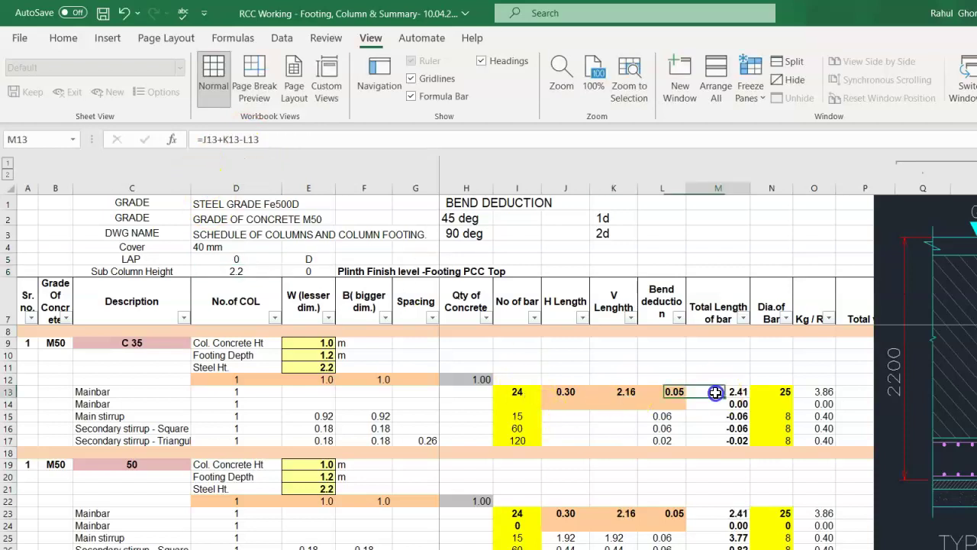
left_click(626, 390)
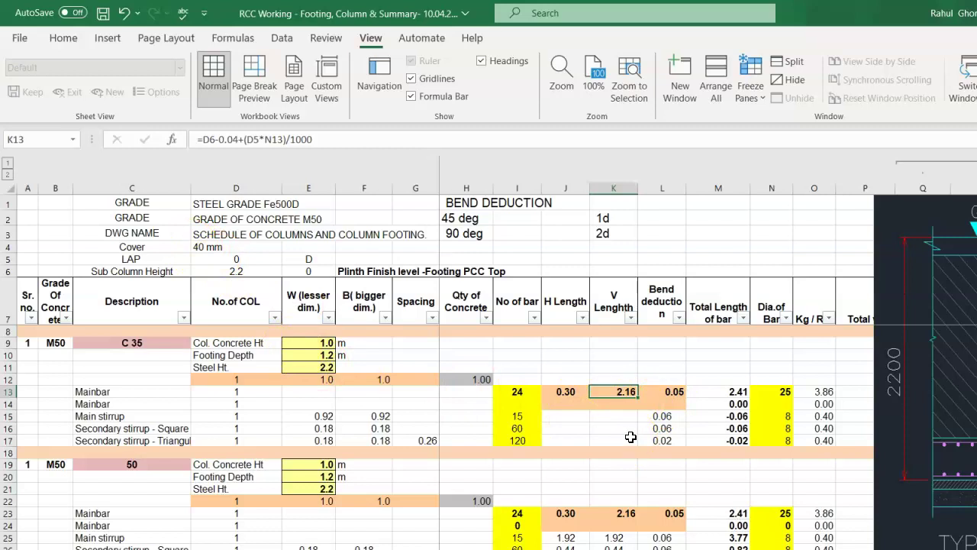
scroll(631, 436, "down", 1)
left_click(662, 355)
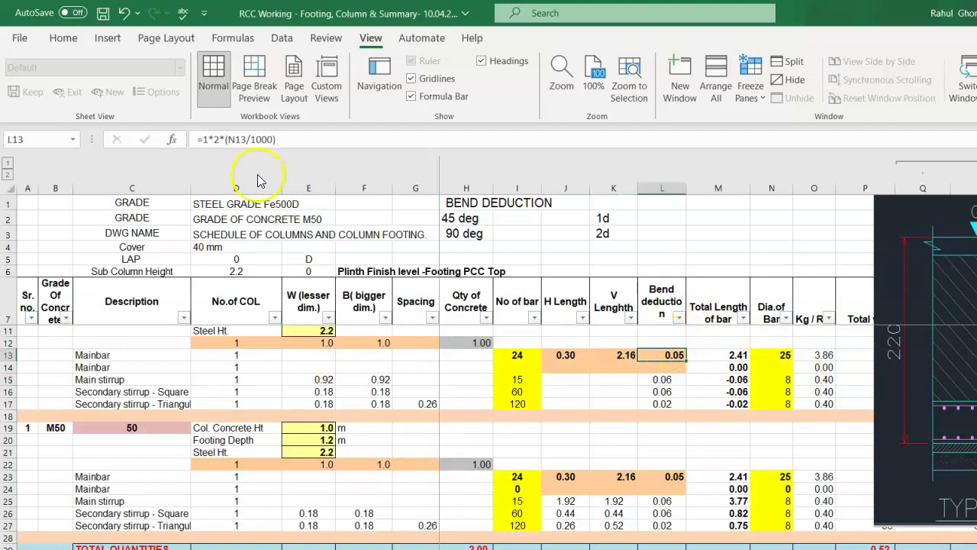
scroll(466, 403, "up", 1)
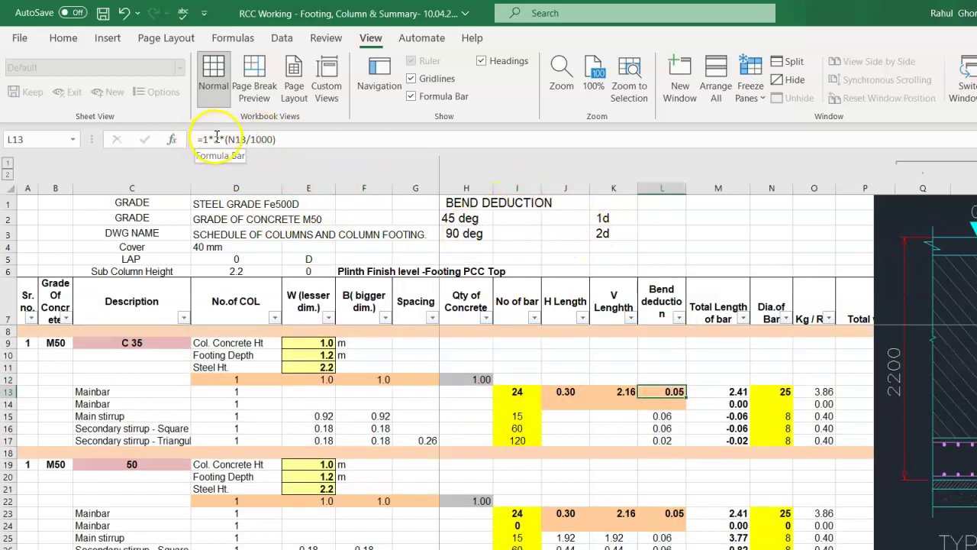
double_click(650, 391)
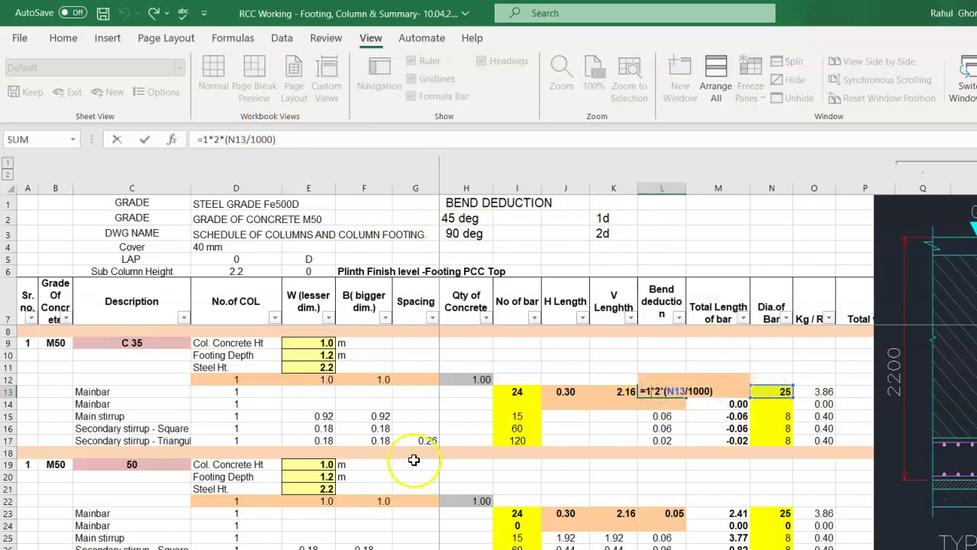
key("Escape")
left_click(152, 414)
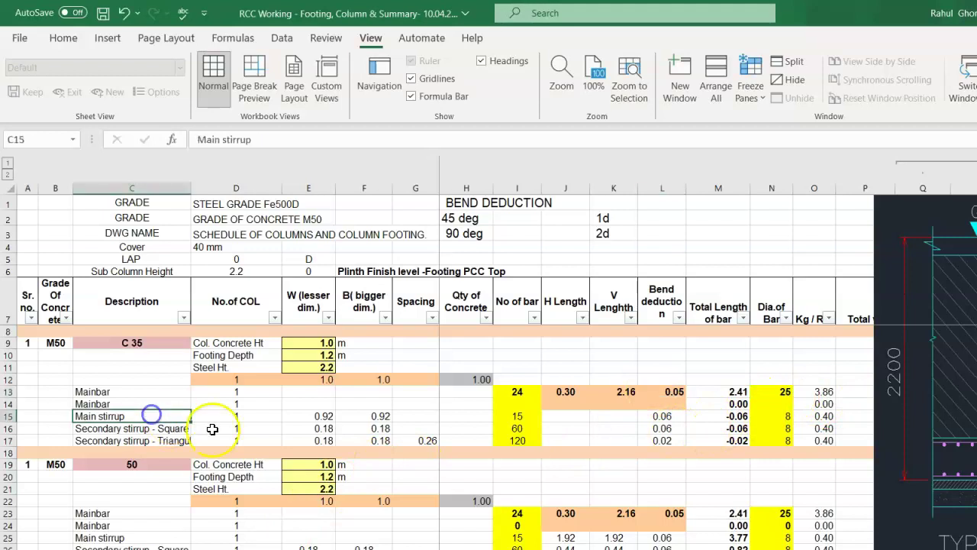
left_click(319, 416)
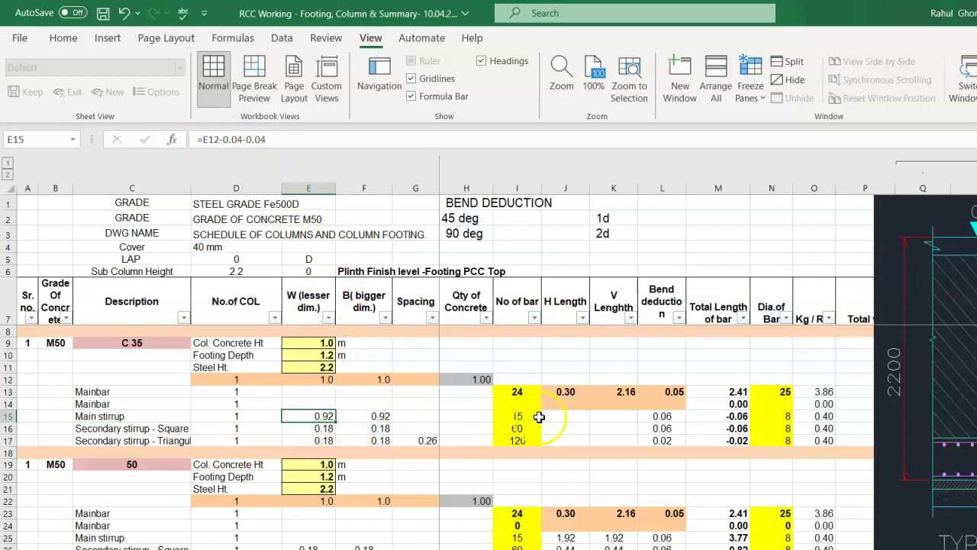
- Calculate the C 35 main stirrup H length in J15 with =2*E15+0.075
left_click(566, 414)
type("=")
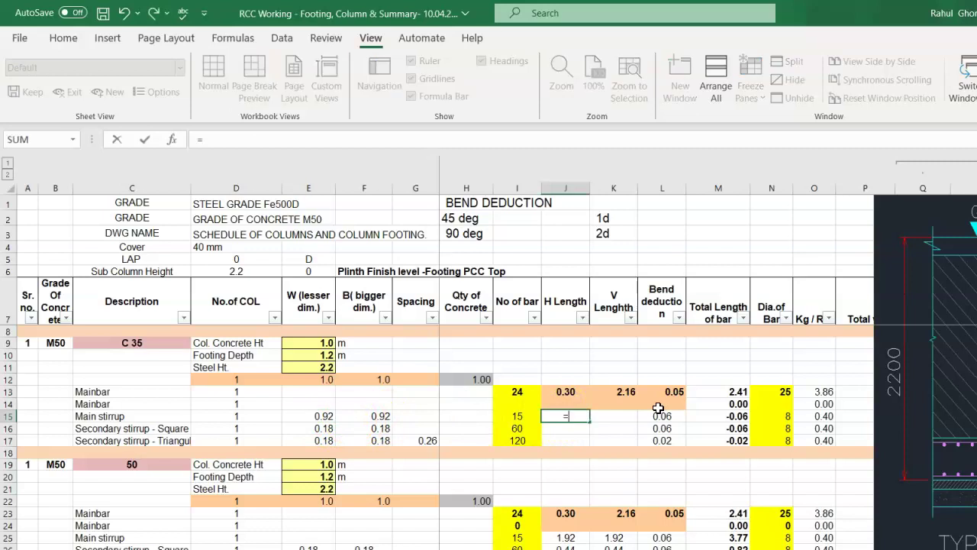
type("2*")
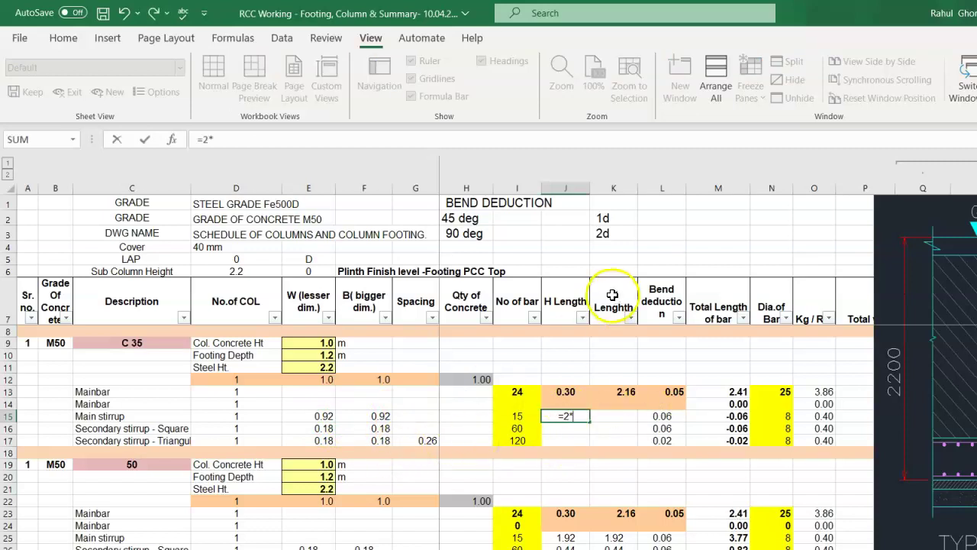
left_click(309, 416)
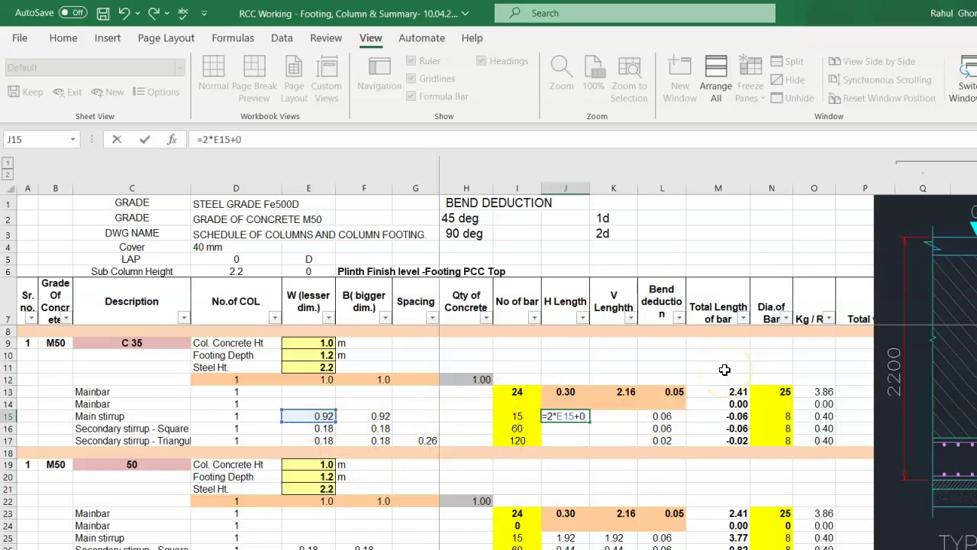
type("075")
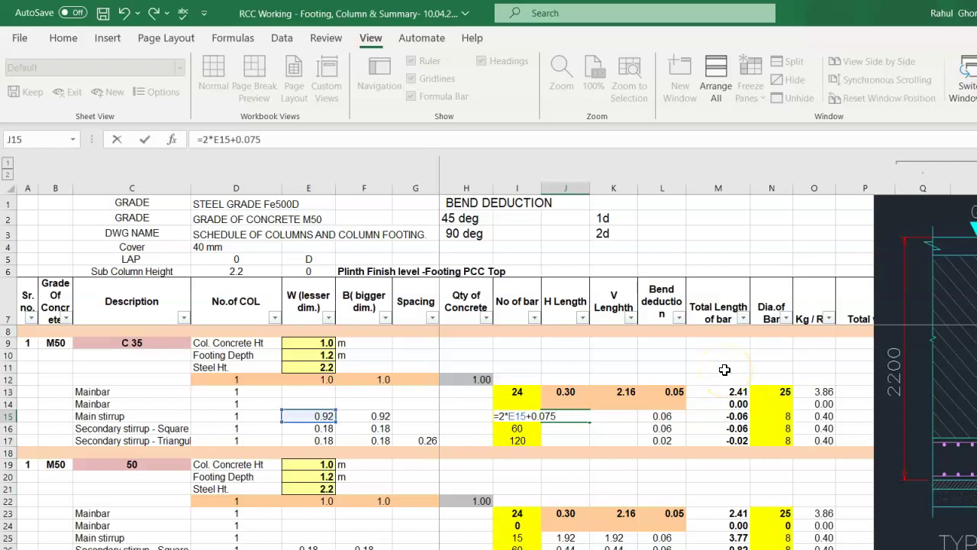
key("ctrl+Return")
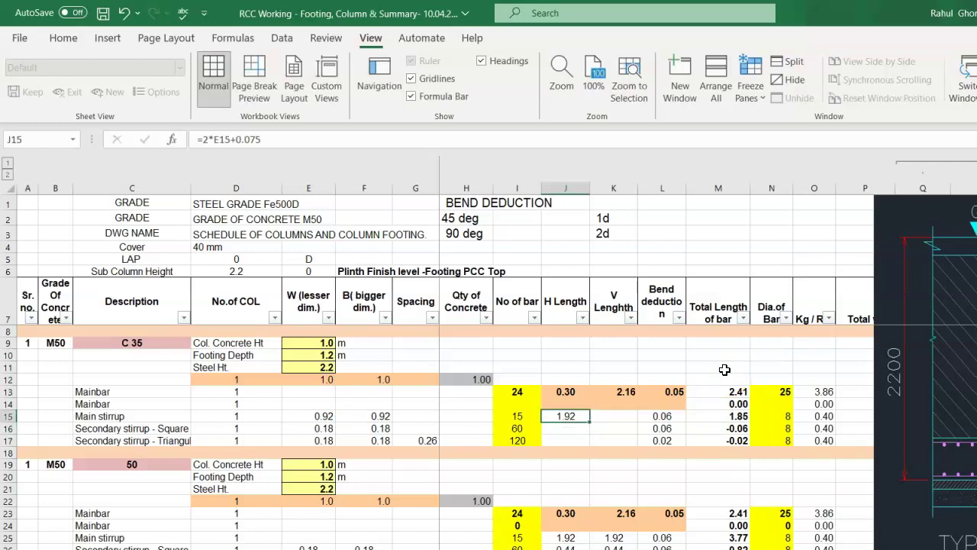
- Copy the main stirrup H length formula from J15 into the V length cell K15
key("ctrl+c")
key("Right")
key("ctrl+v")
key("F2")
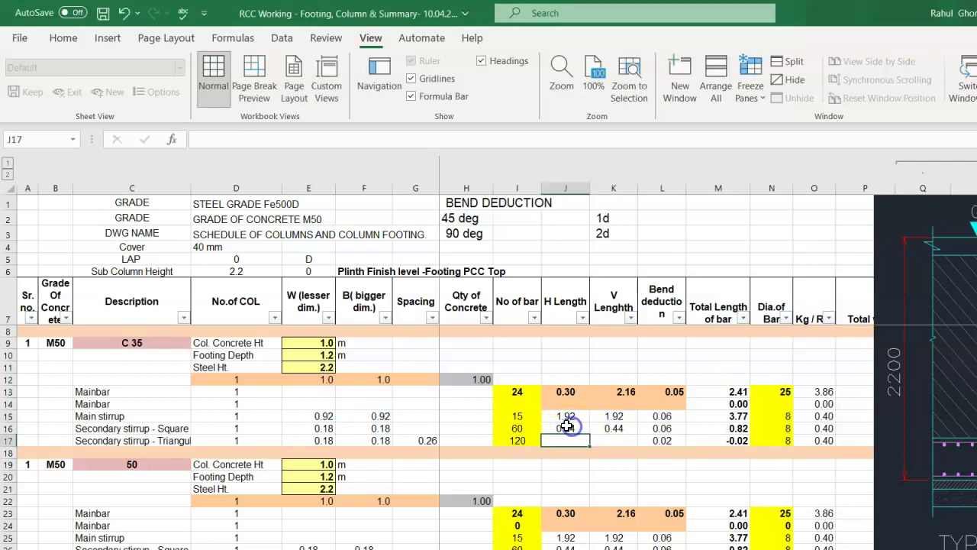
- Clear J16:K16 and paste the copied stirrup length formula there for the C 35 square secondary stirrup
left_click_drag(570, 427, 610, 431)
key("Delete")
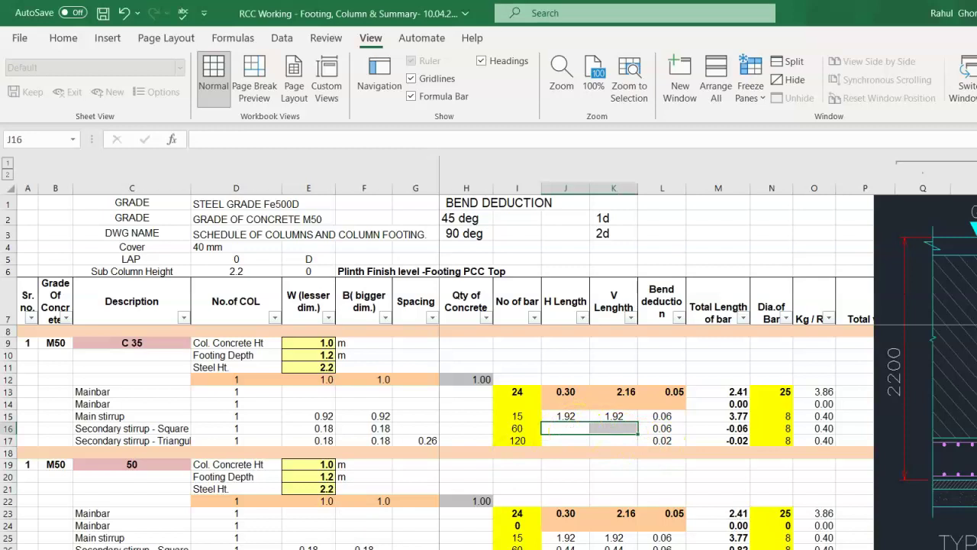
key("ctrl+v")
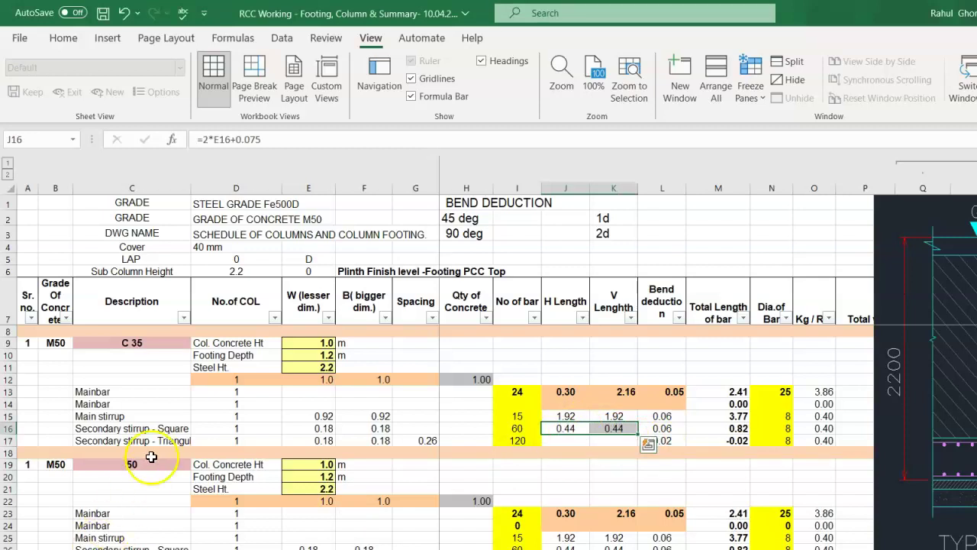
left_click(157, 429)
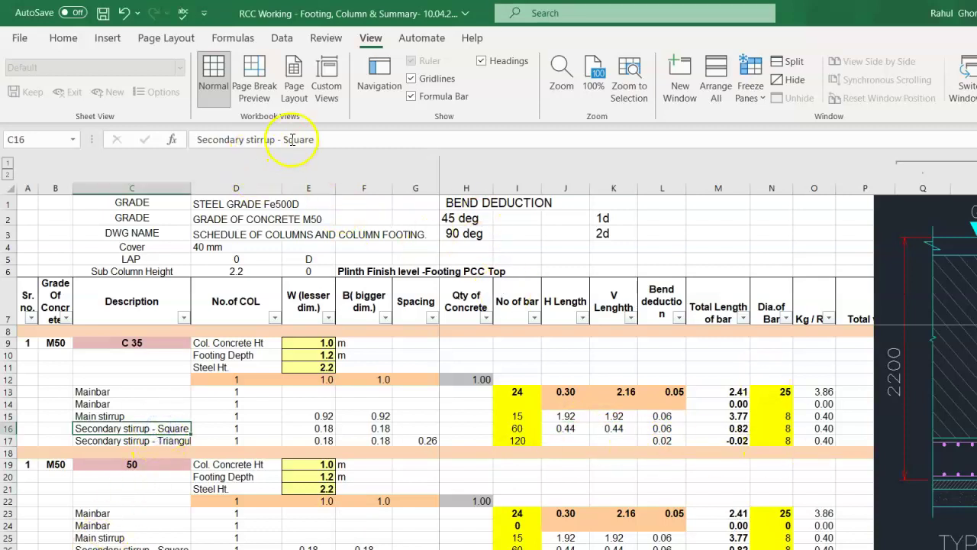
left_click(567, 429)
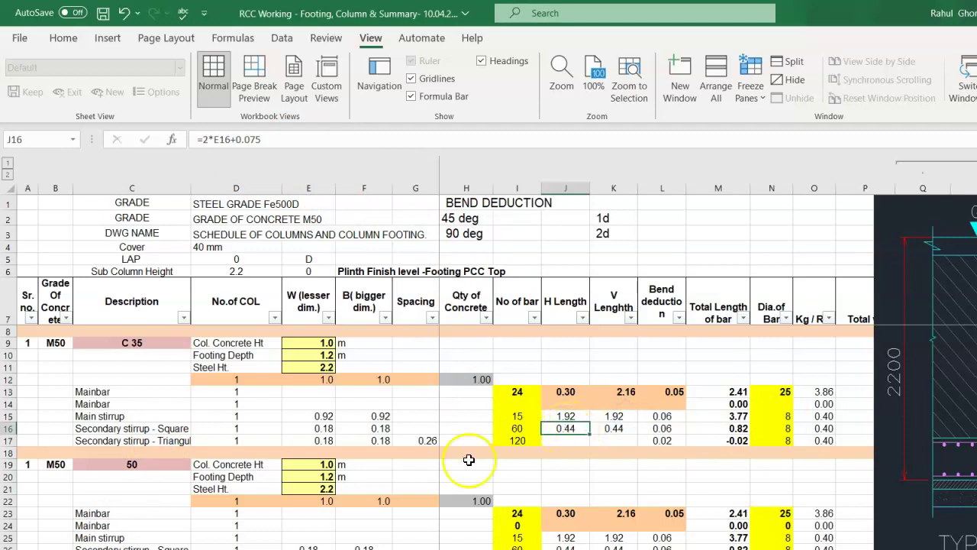
- Calculate the C 35 triangular secondary stirrup H length in J17 with =E17+0.075
left_click(568, 441)
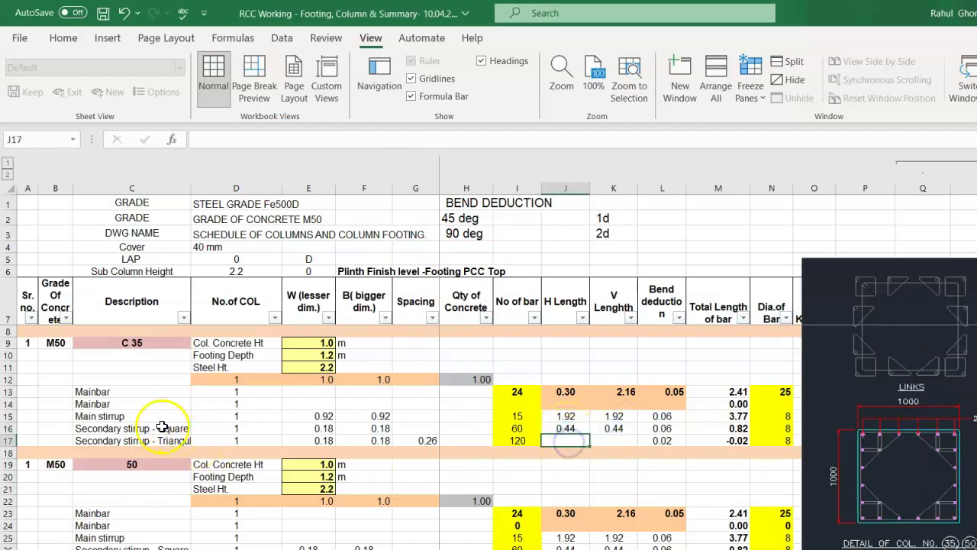
left_click(158, 451)
left_click(161, 440)
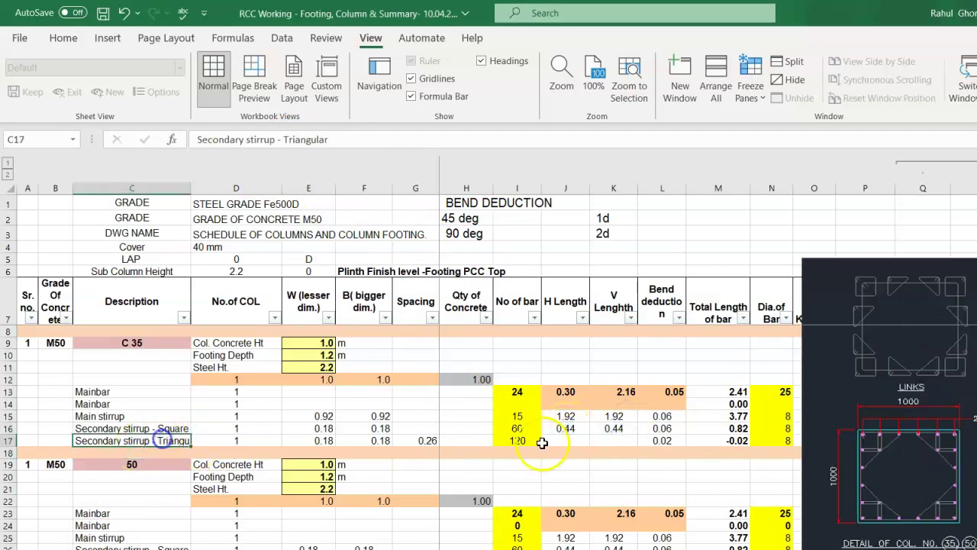
left_click(565, 440)
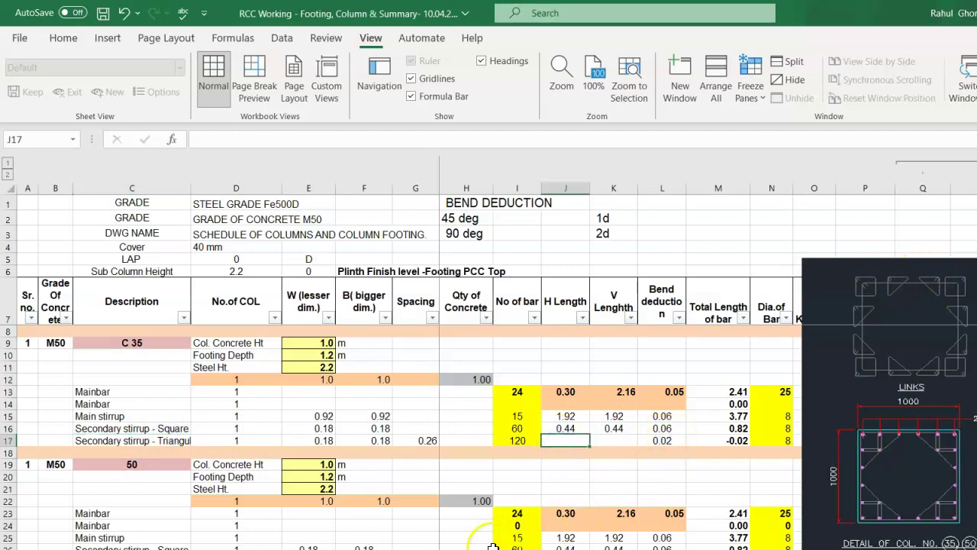
type("=")
left_click(321, 440)
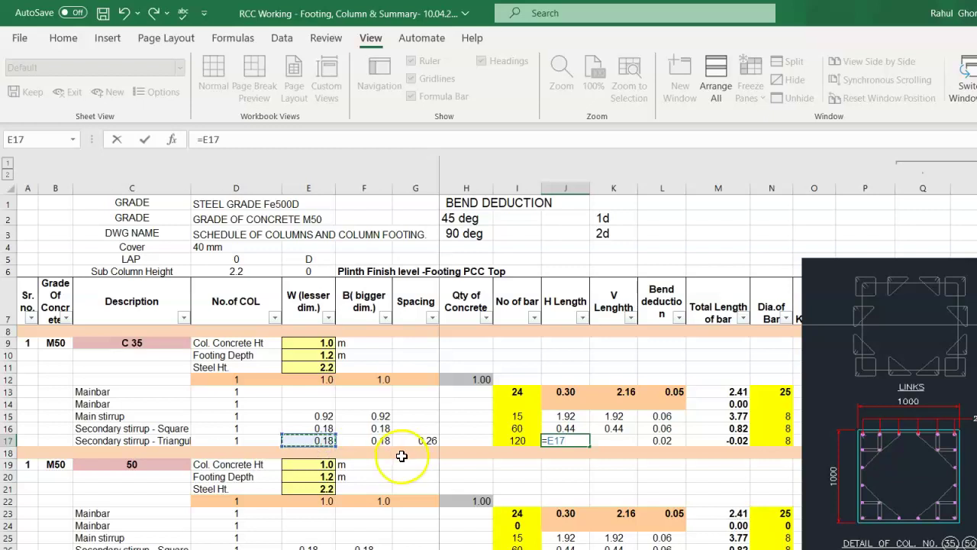
type("+0.075")
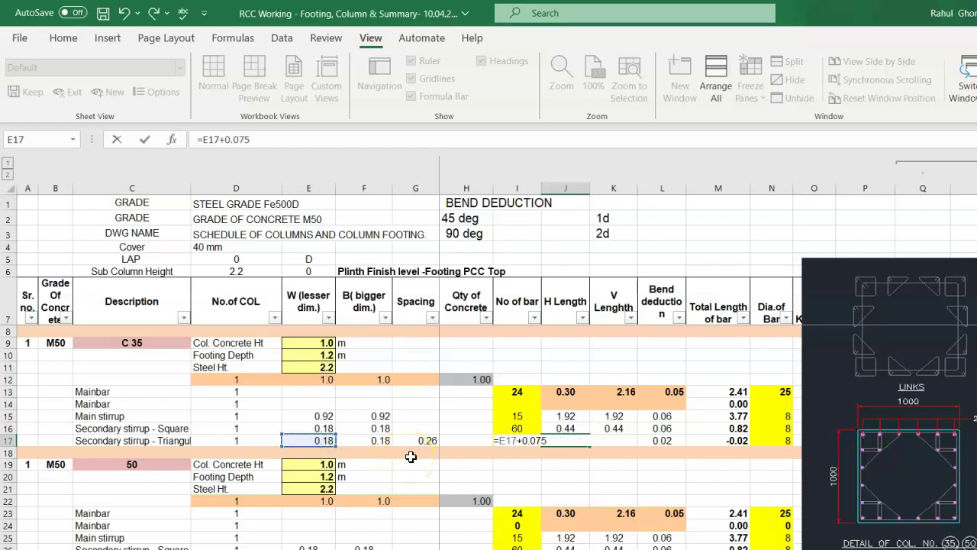
key("Return")
- Calculate the triangular secondary stirrup V length in K17 with =F17+G17+.075 and save the workbook
key("Up")
key("Right")
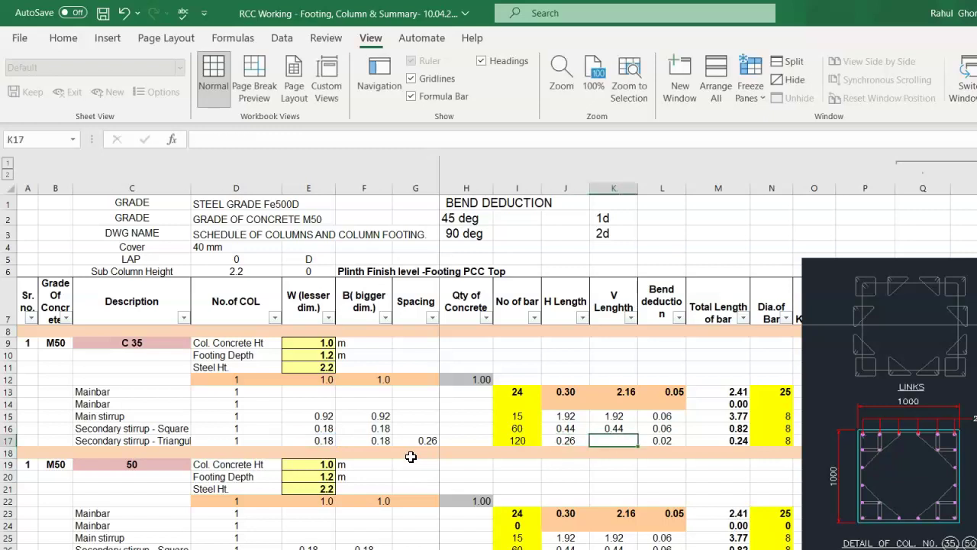
type("=")
left_click(367, 440)
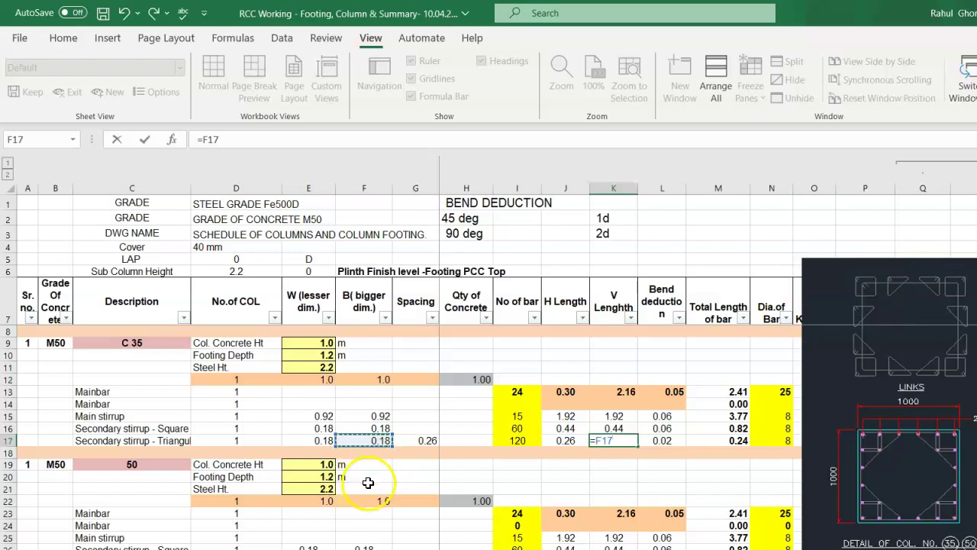
type("+")
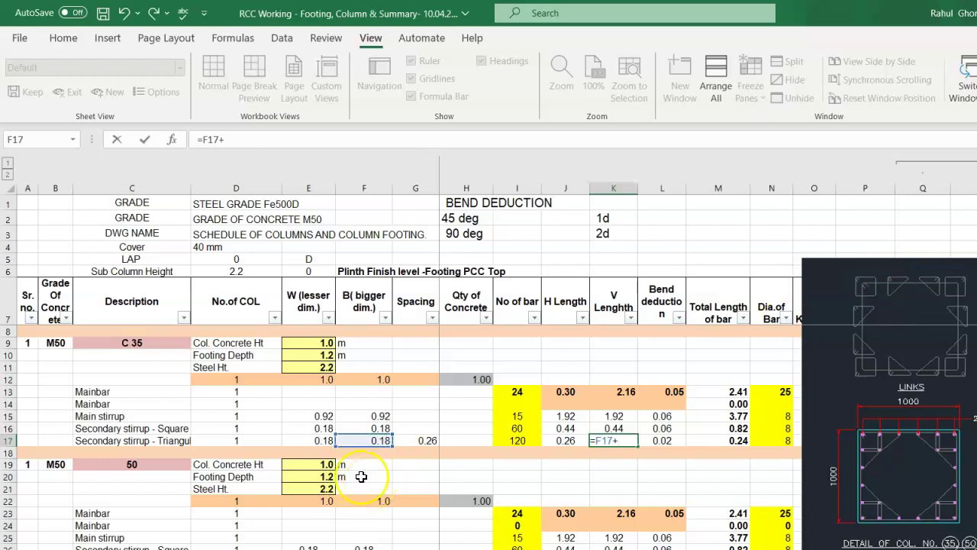
left_click(429, 443)
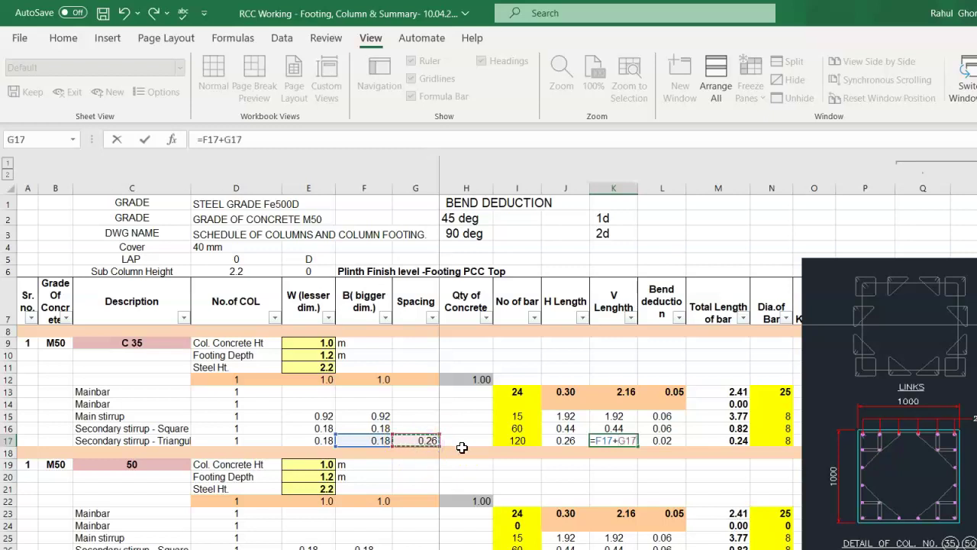
type("+")
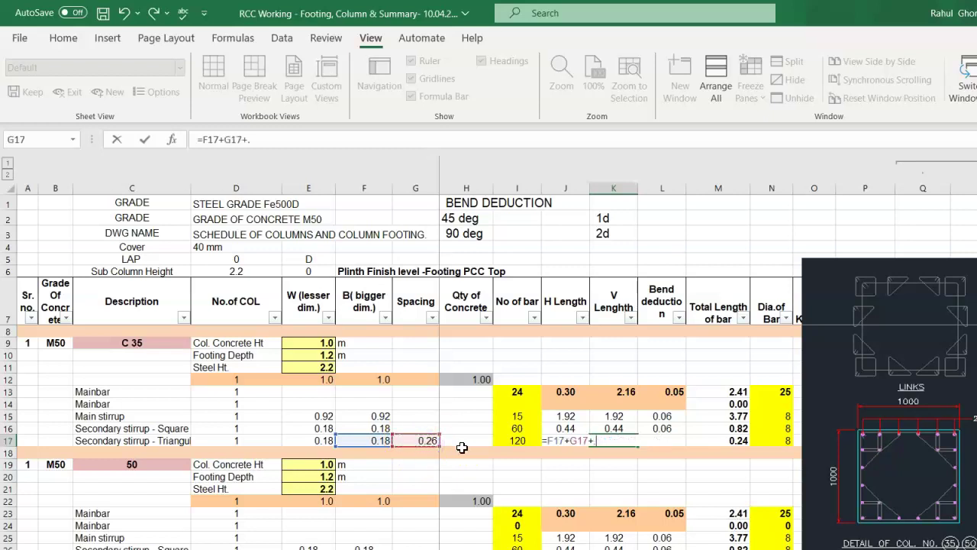
type(".075")
key("Return")
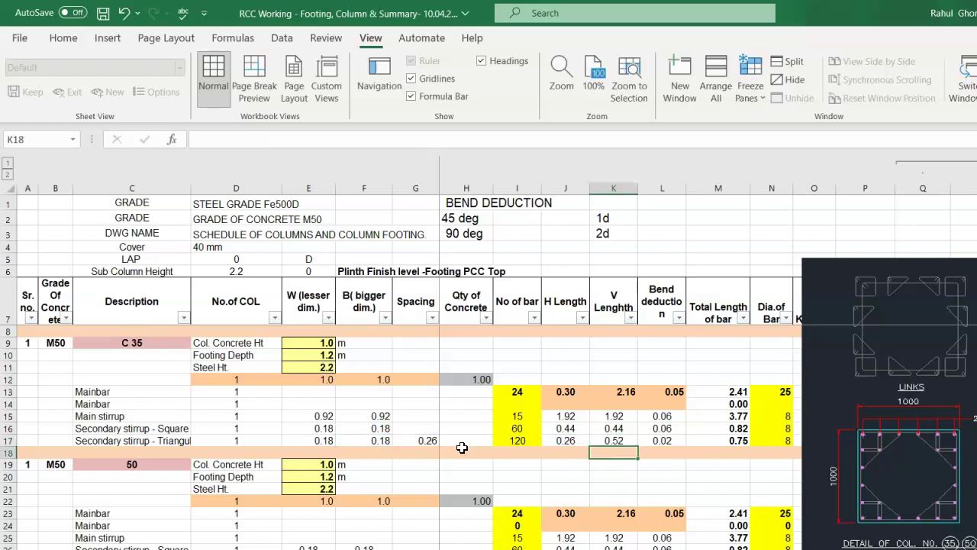
key("ctrl+s")
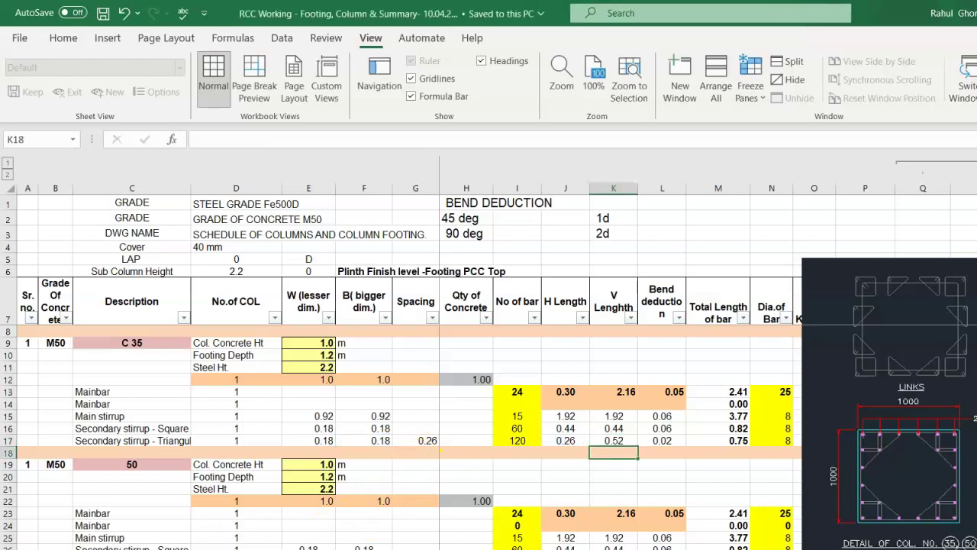
- Check the total bar length formula in M13 and fill it down through M17 for all C 35 bars and stirrups
left_click(717, 391)
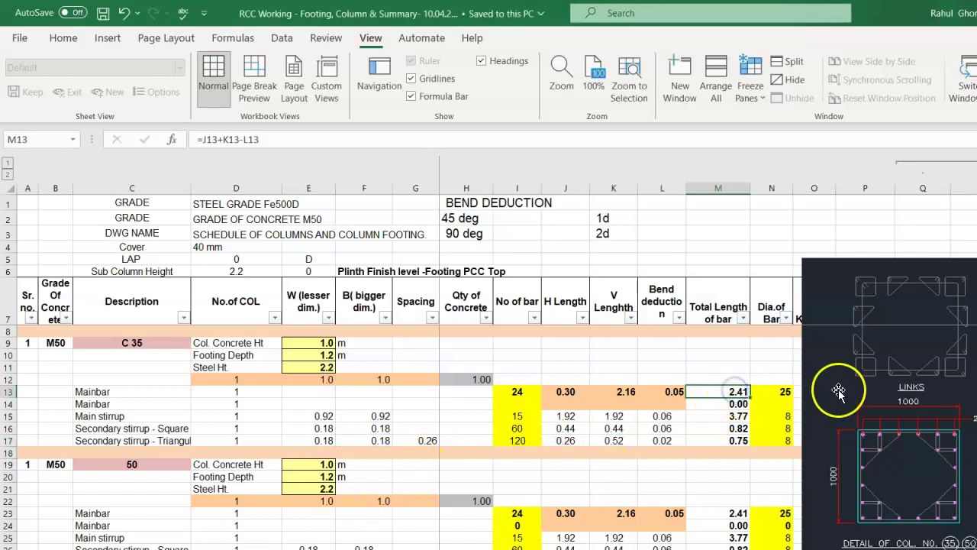
key("F2")
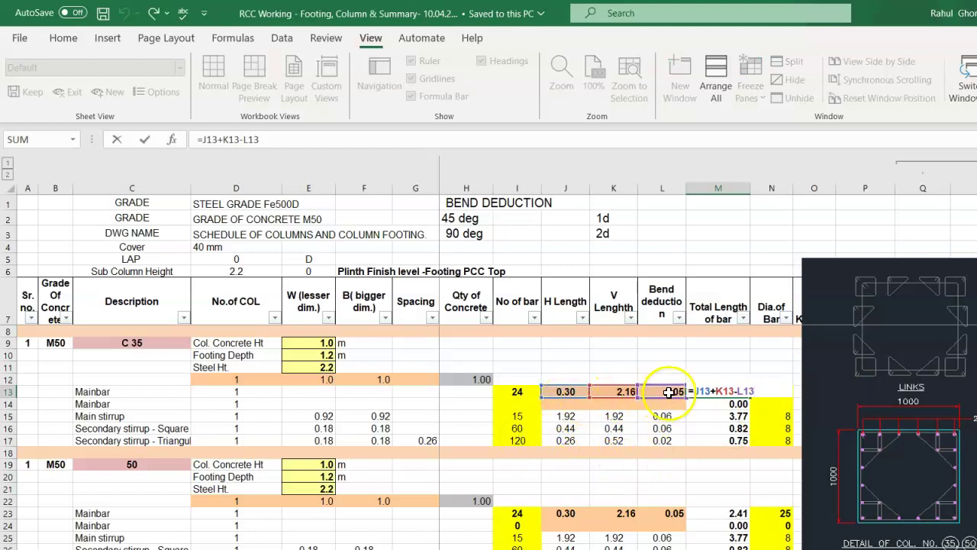
key("Escape")
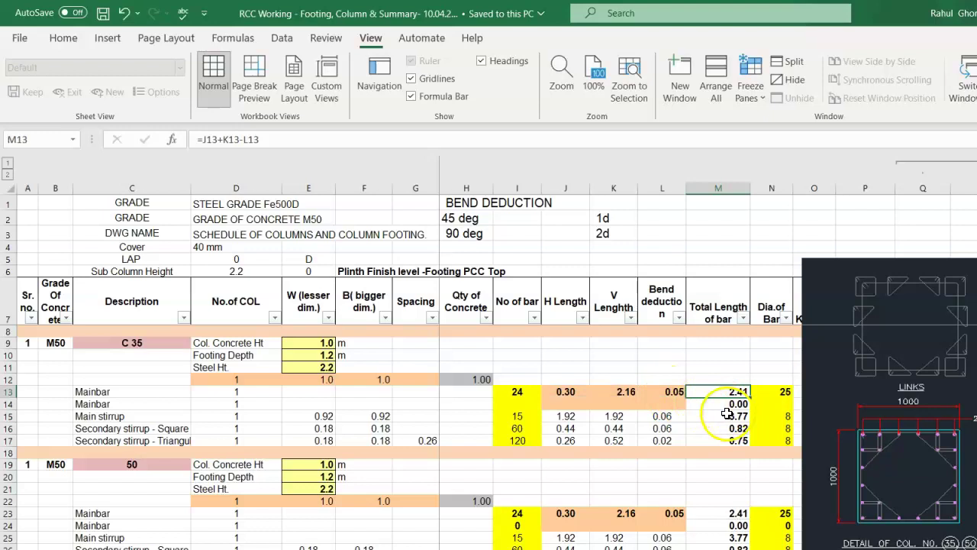
left_click_drag(752, 397, 752, 447)
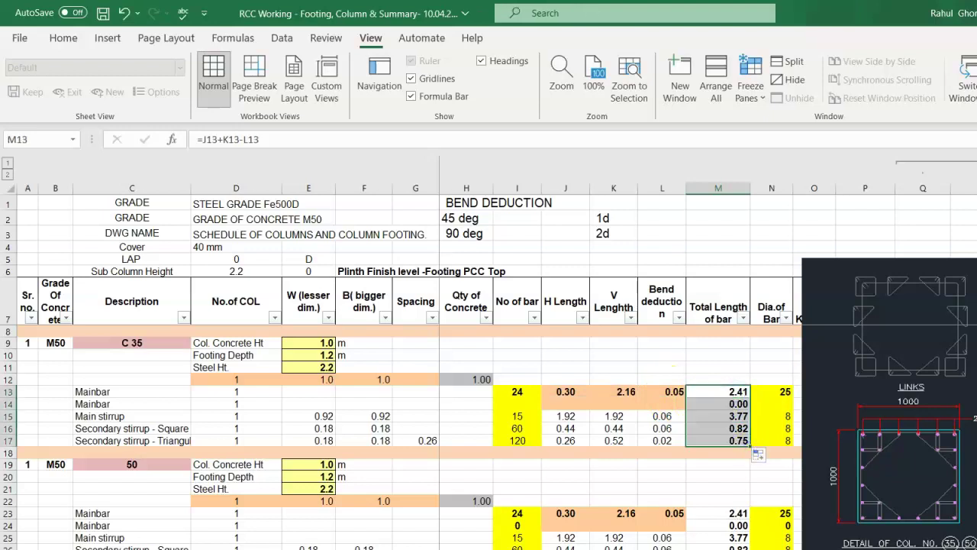
- Examine the C 35 main bar formulas for weight per running metre in O13 and total weight in P13
left_click(725, 489)
scroll(725, 488, "down", 3)
scroll(725, 489, "up", 2)
scroll(726, 488, "up", 1)
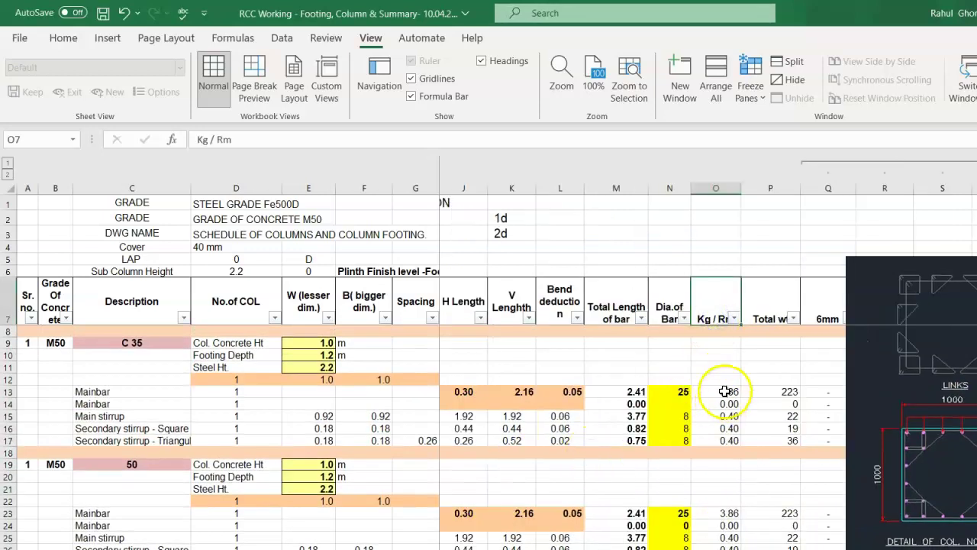
left_click(724, 392)
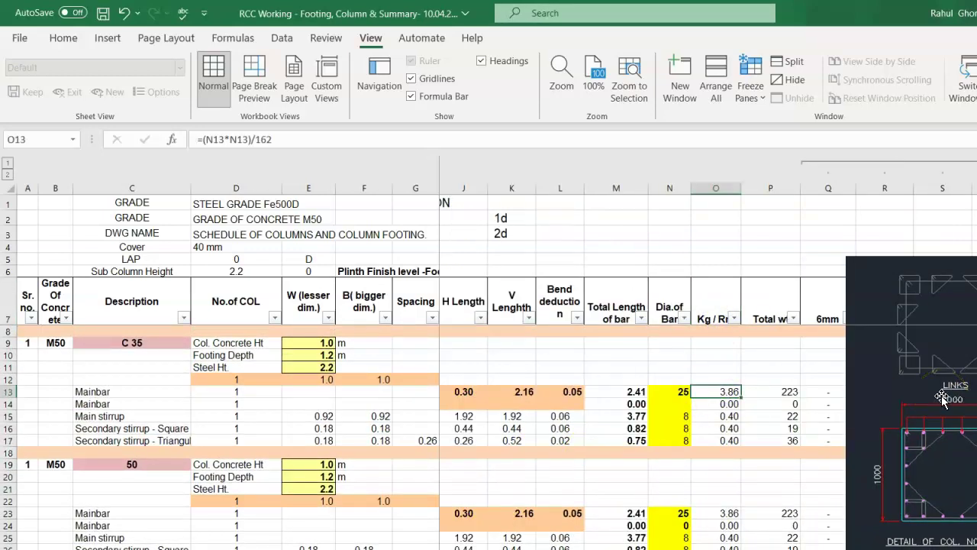
key("F2")
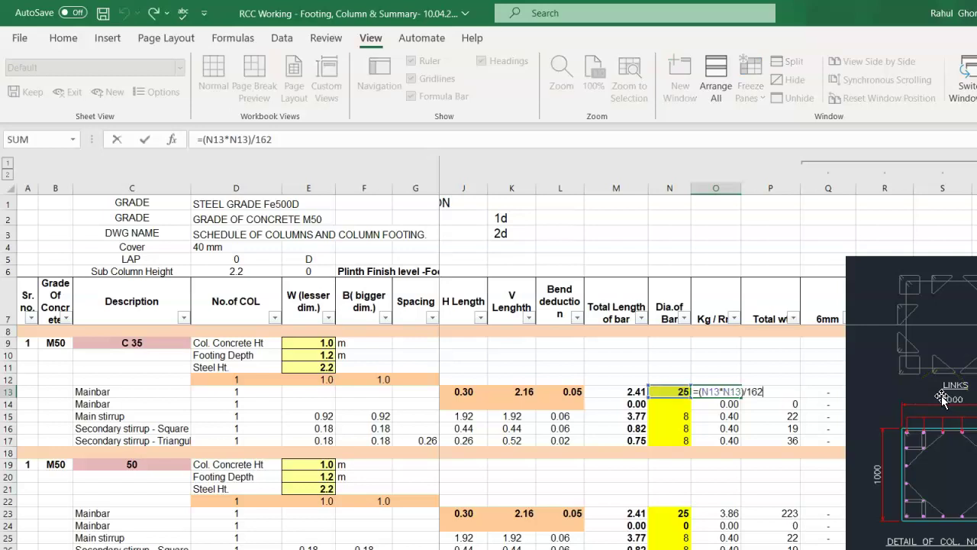
key("Tab")
key("F2")
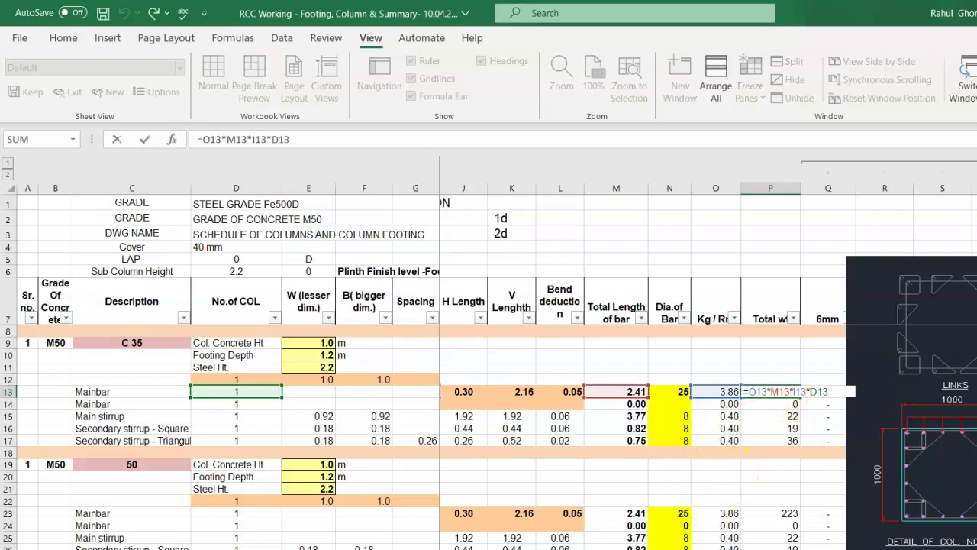
- Examine the C 35 main bar total weight formula in P13 and the total bar length formula it references in M13
left_click(675, 513)
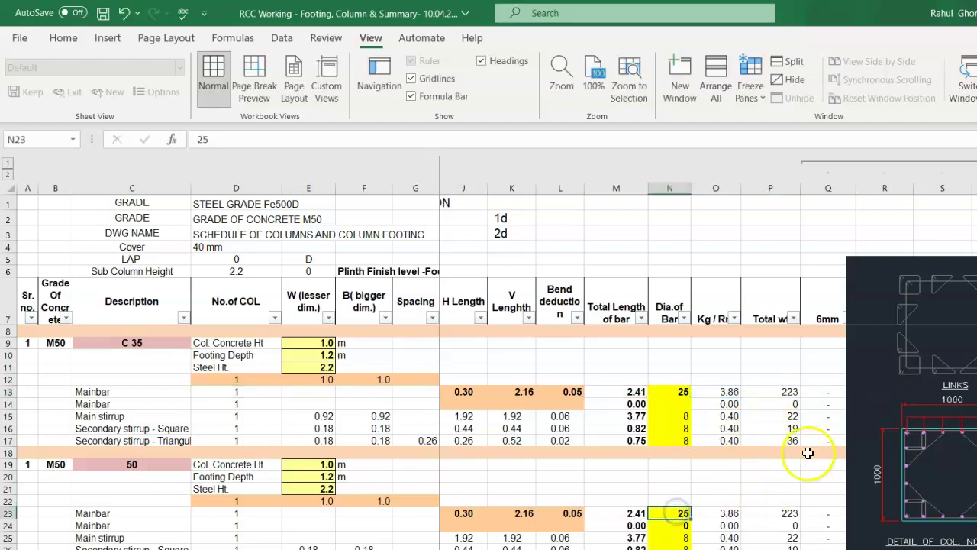
left_click(771, 379)
left_click(771, 391)
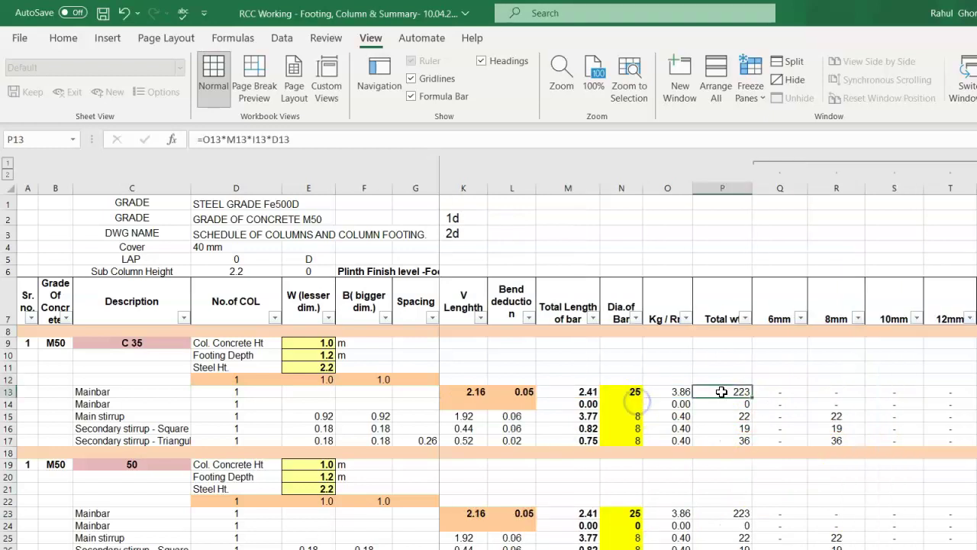
key("F2")
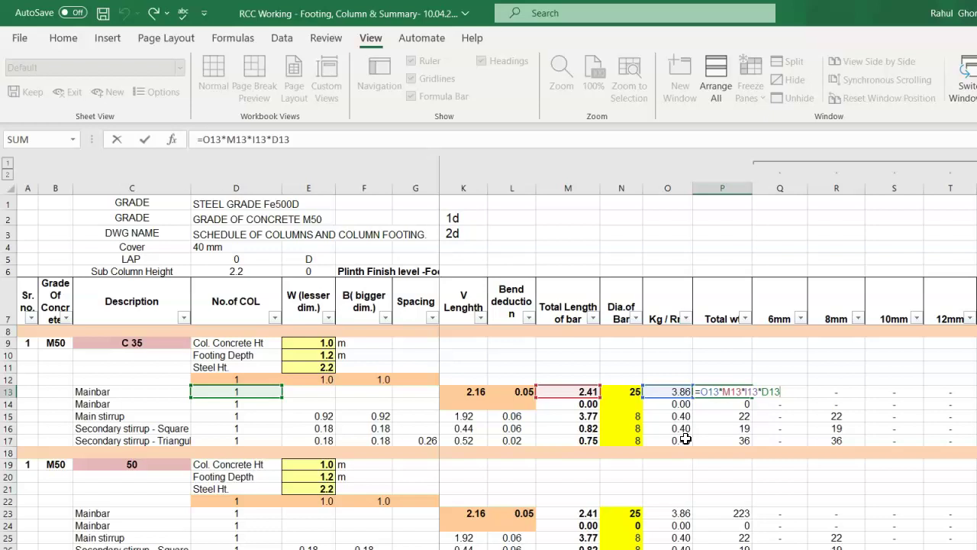
scroll(672, 367, "left", 3)
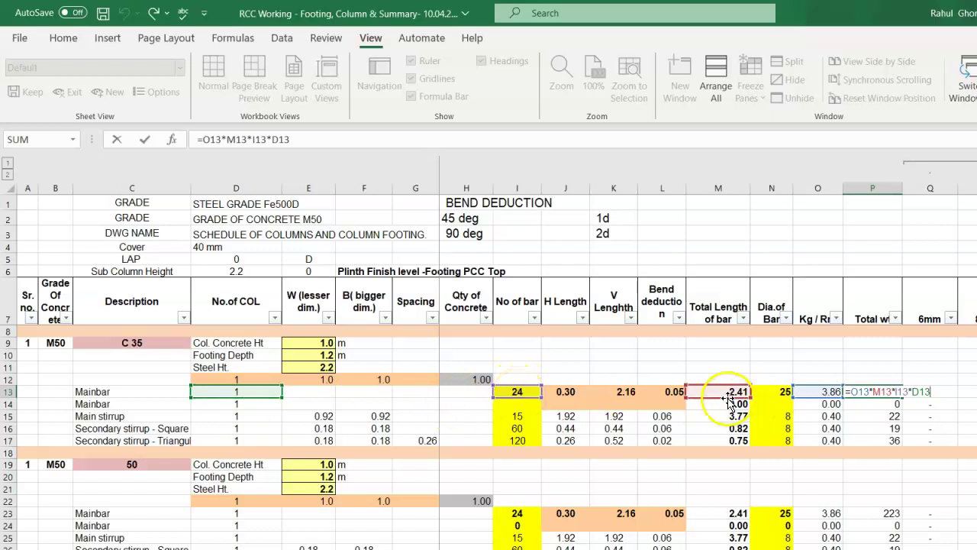
key("Return")
left_click(710, 416)
double_click(725, 392)
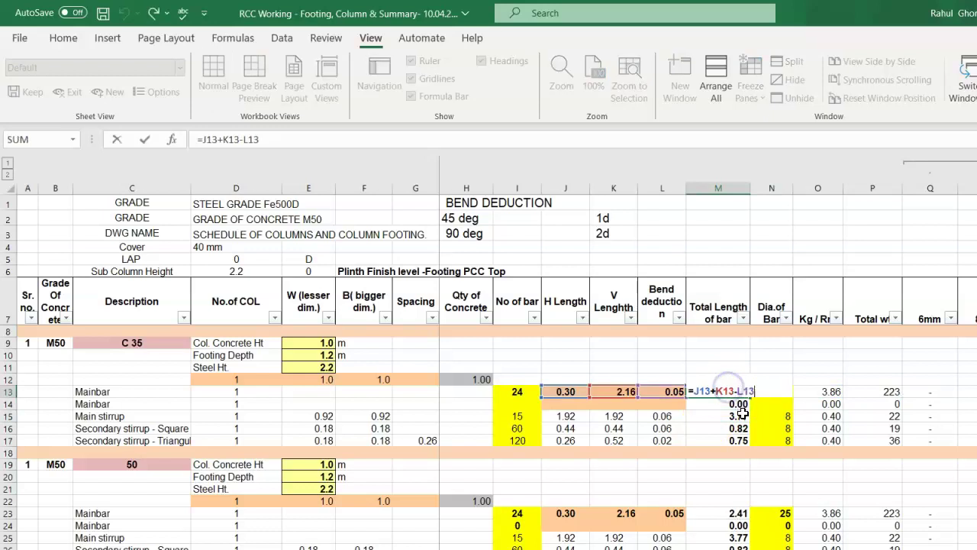
key("Escape")
- Check the total weight formula =O13*M13*I13*D13 in P13 and fill it down through P17 for all C 35 bars and stirrups
left_click(891, 392)
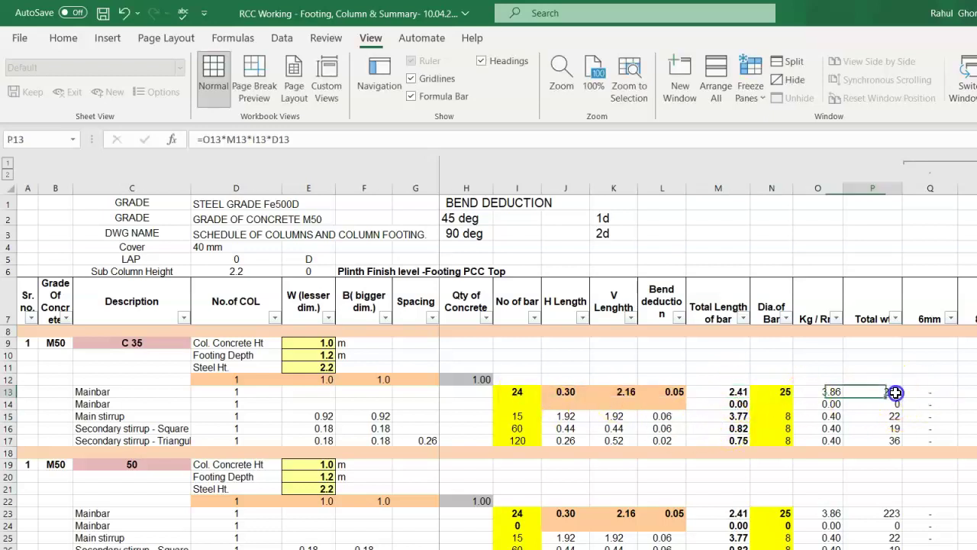
double_click(887, 392)
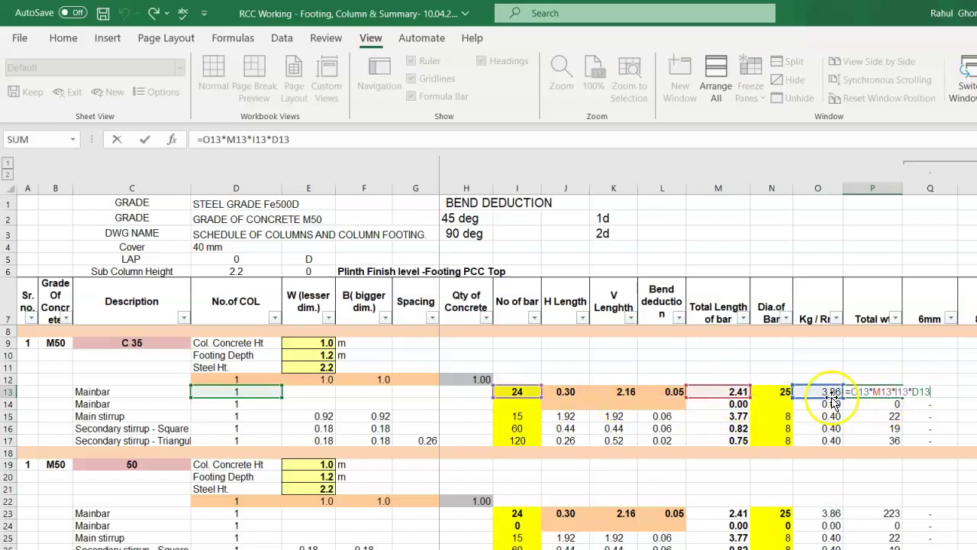
key("Escape")
left_click(897, 392)
left_click_drag(901, 399, 901, 443)
- Start the 6 mm weight formula in Q13 as an IF testing whether the column-locked bar diameter $N13 equals 6
left_click(921, 390)
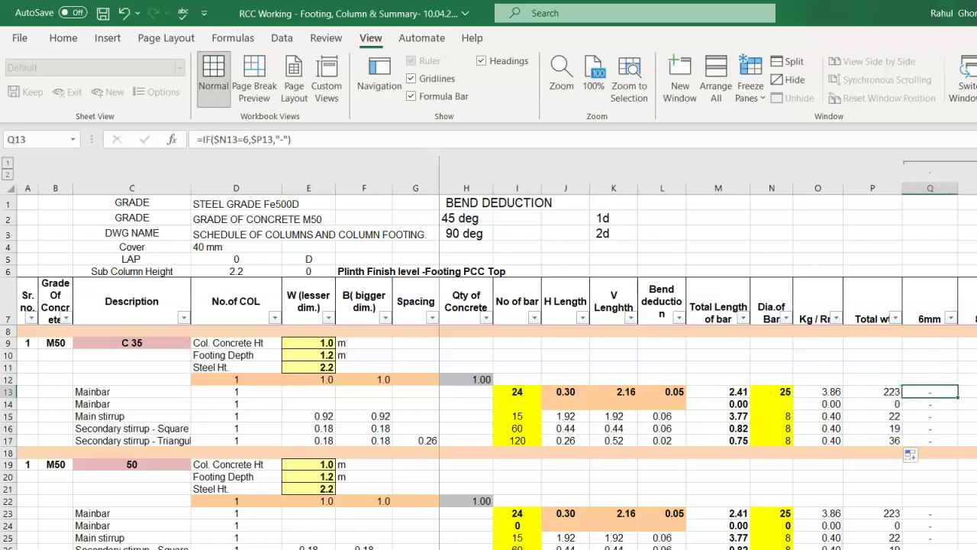
scroll(723, 387, "right", 3)
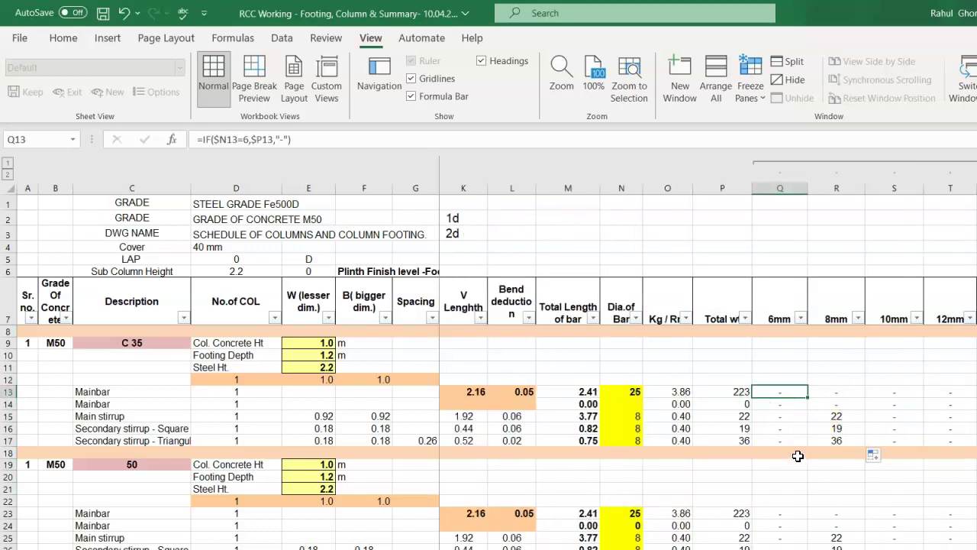
type("=")
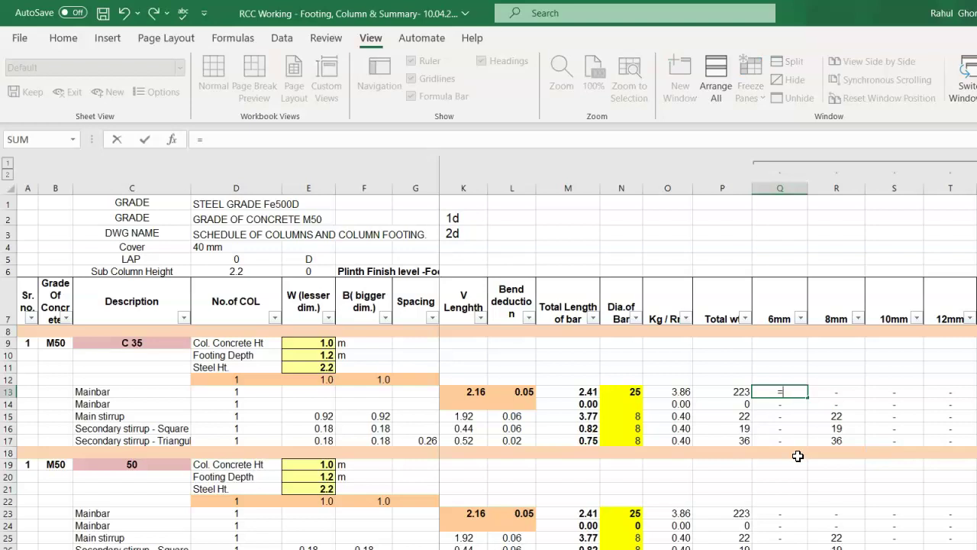
type("if")
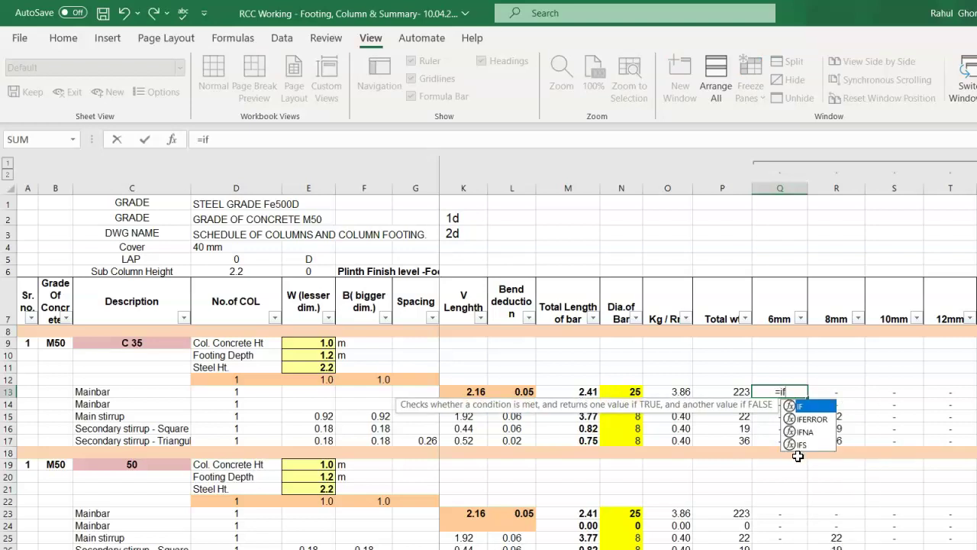
type("(")
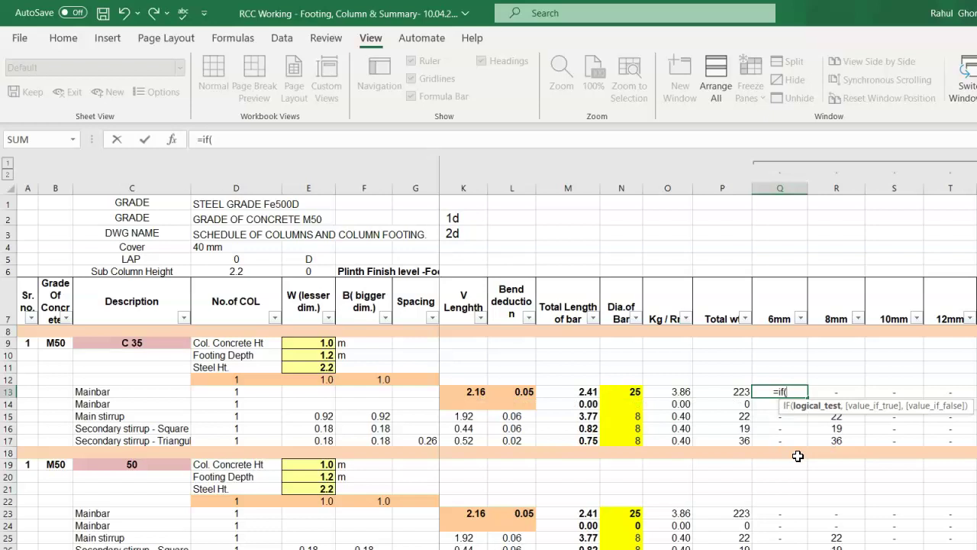
left_click(630, 390)
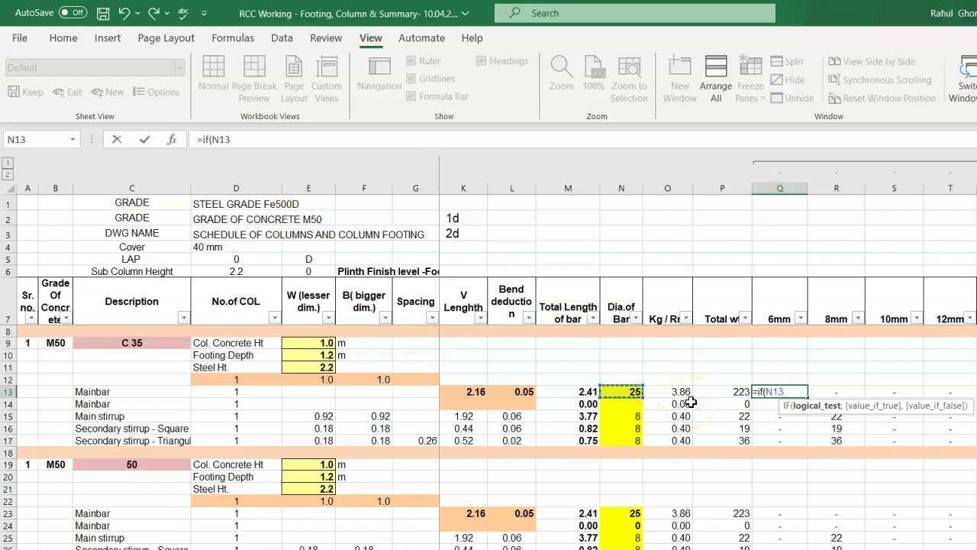
key("F4")
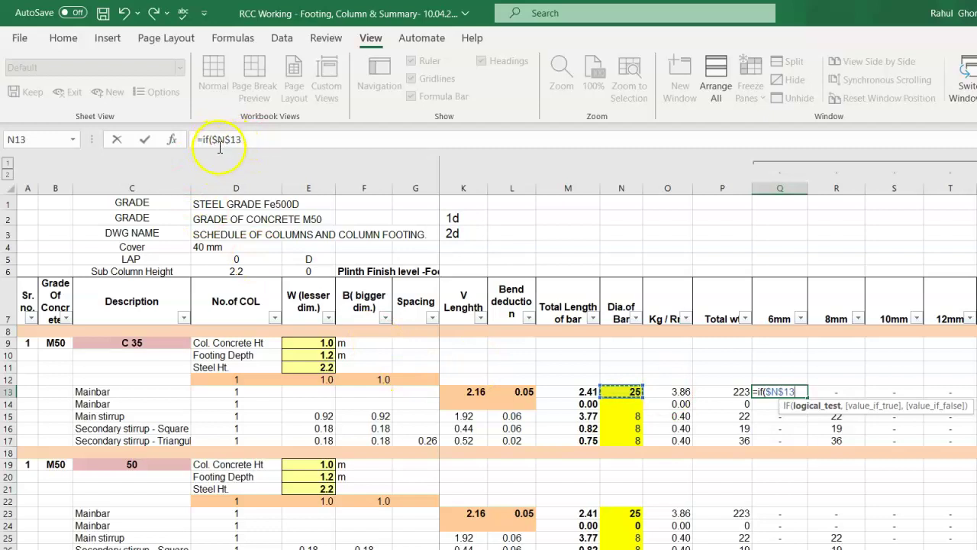
key("F4")
key("F4")
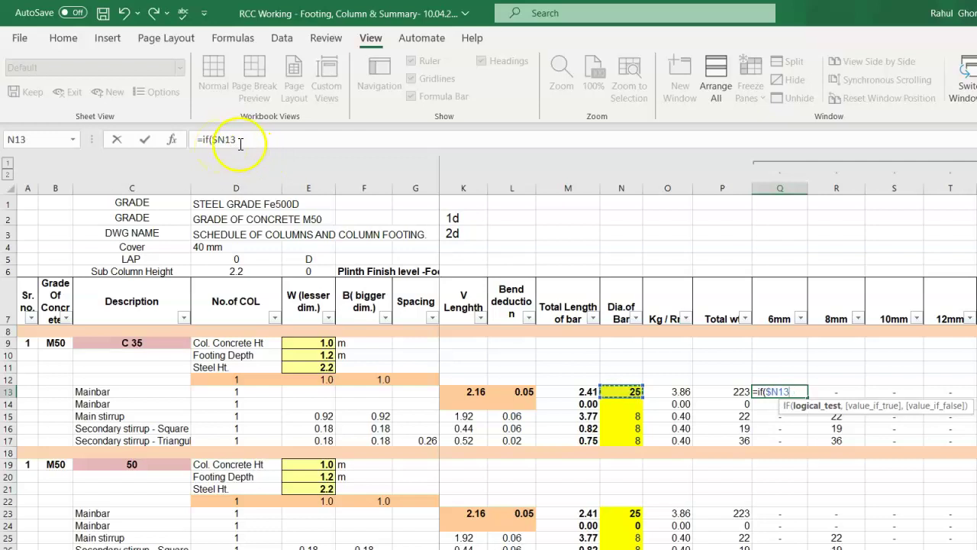
left_click(241, 140)
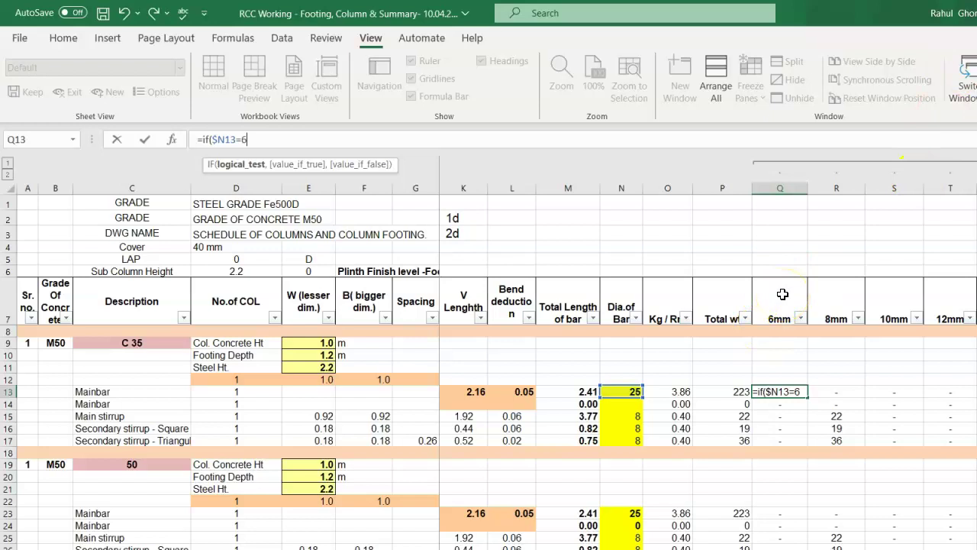
- Complete the Q13 formula as =IF($N13=6,$P13,"-") and fill it down through Q17
type(",")
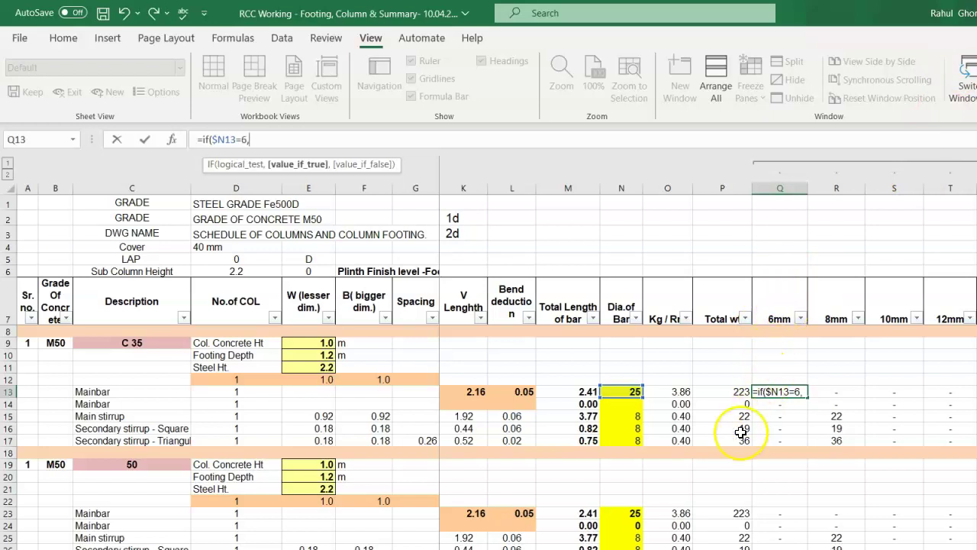
left_click(719, 395)
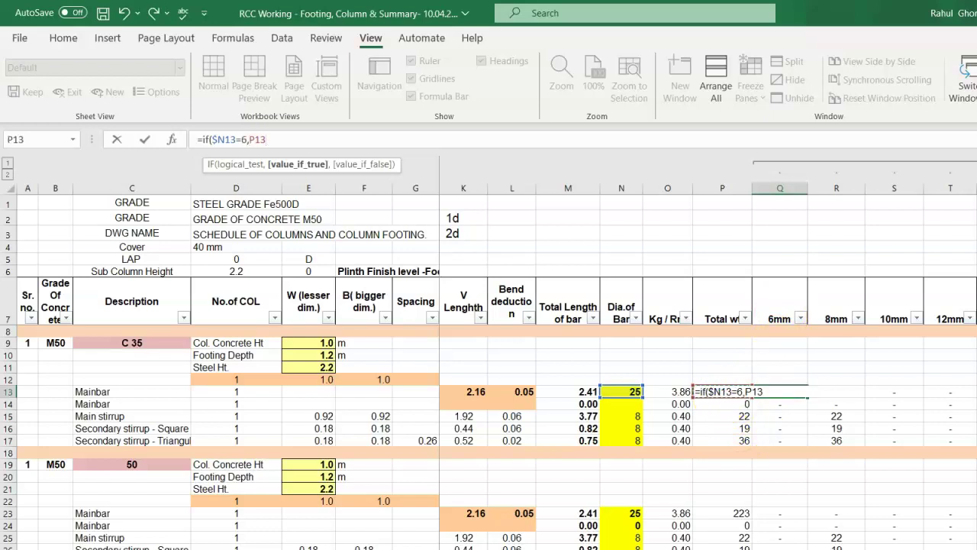
key("F4")
key("F4")
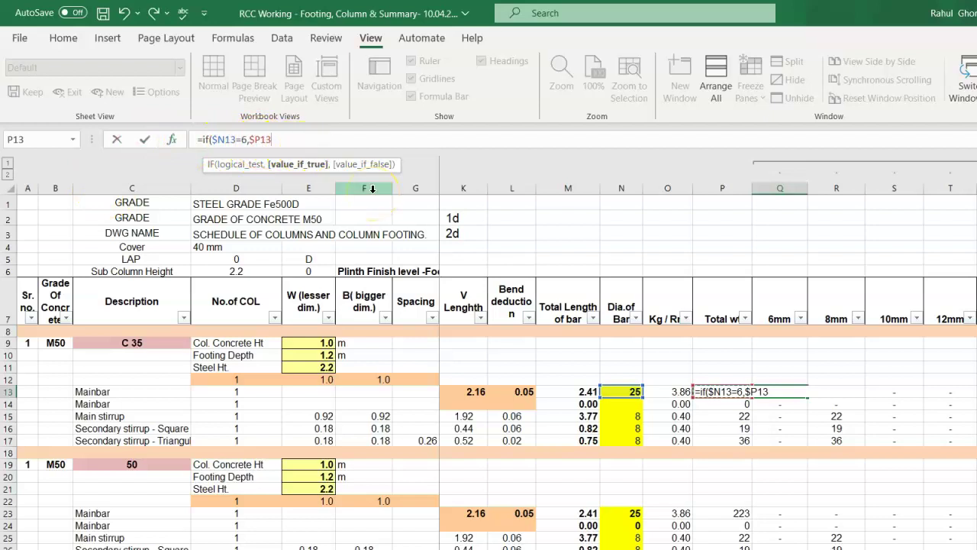
type(",\"-")
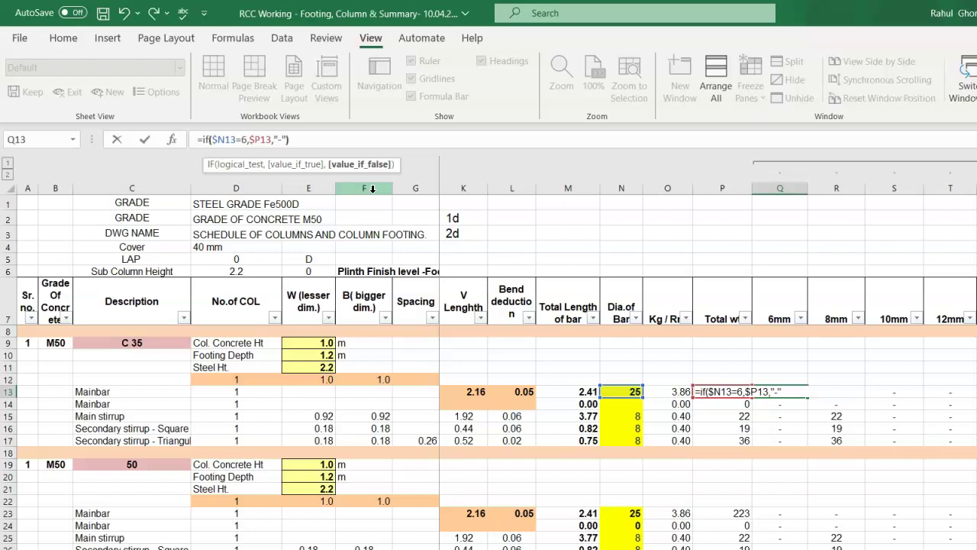
key("Return")
key("Up")
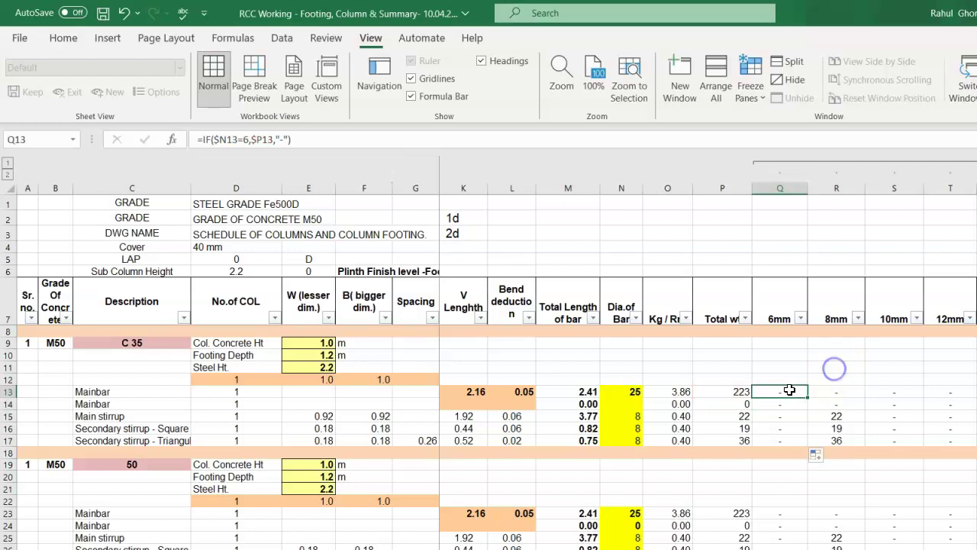
left_click_drag(790, 391, 807, 443)
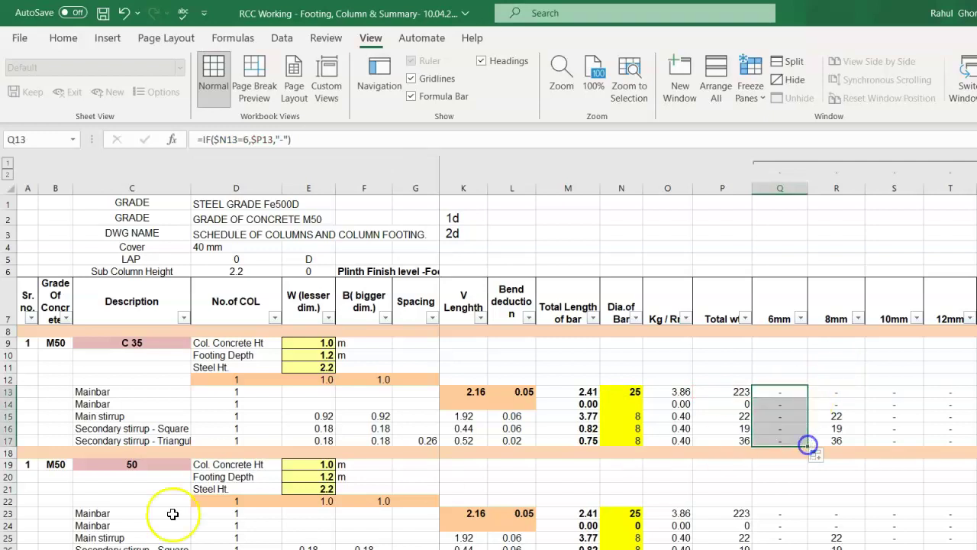
- Copy the 6 mm formula from Q13 into R13, change its test diameter to 8, and fill it down through R17
left_click(780, 393)
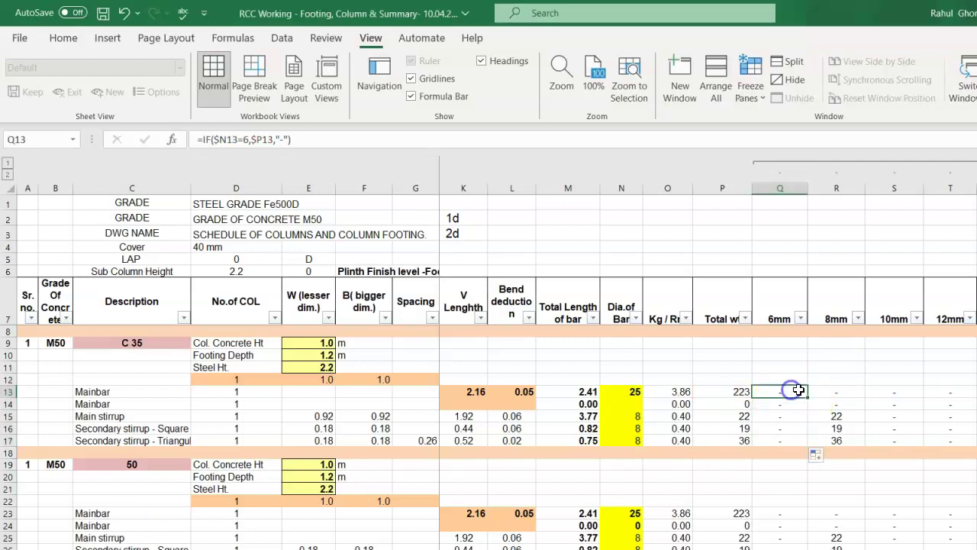
key("ctrl+c")
left_click(839, 392)
key("ctrl+v")
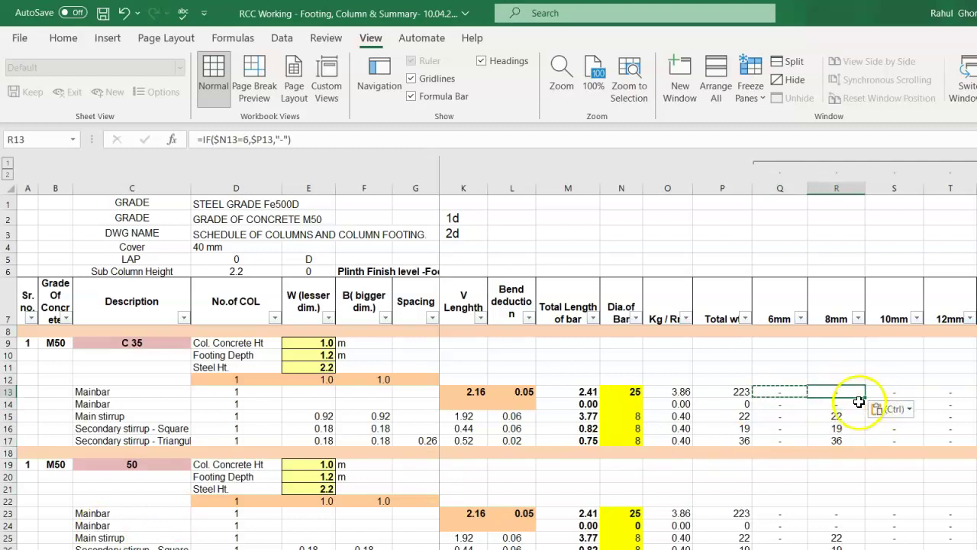
left_click(246, 140)
key("BackSpace")
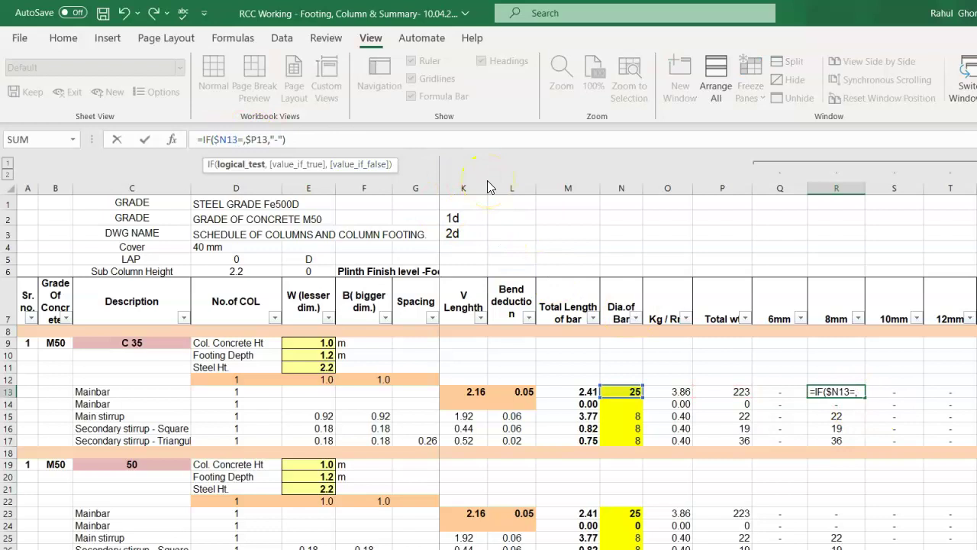
type("8")
key("Return")
left_click(840, 393)
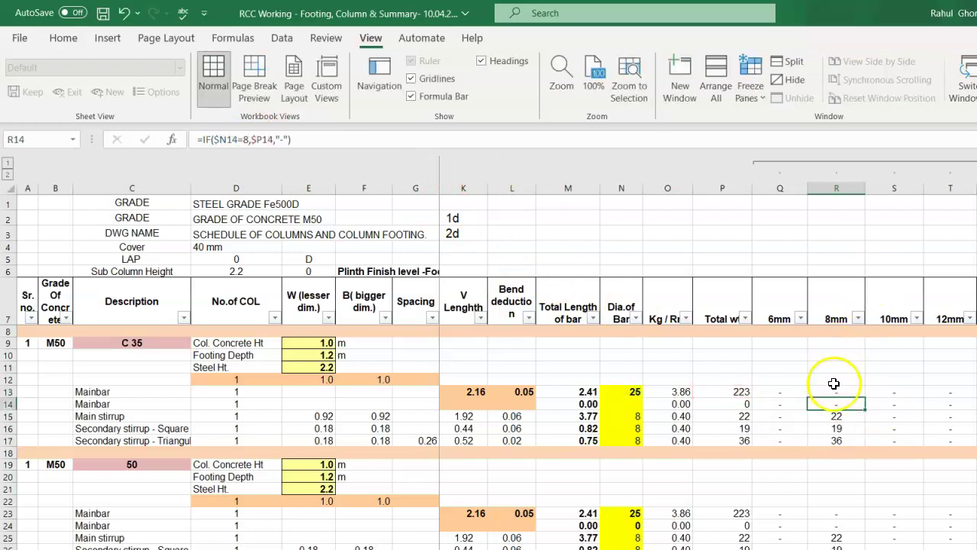
left_click_drag(867, 396, 868, 441)
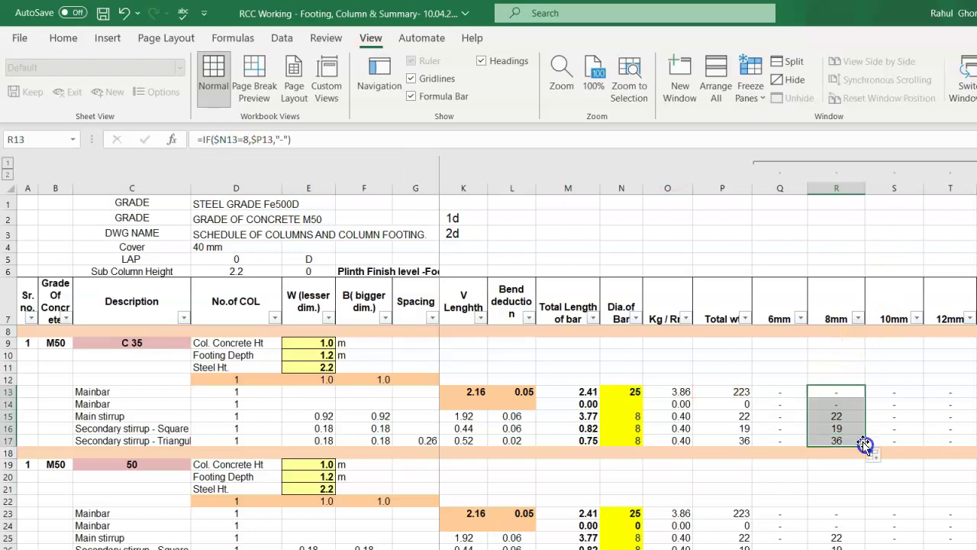
- Copy the 8 mm formula from R13 into S13 and change its test diameter to 10, giving =IF($N13=10,$P13,"-")
left_click(857, 391)
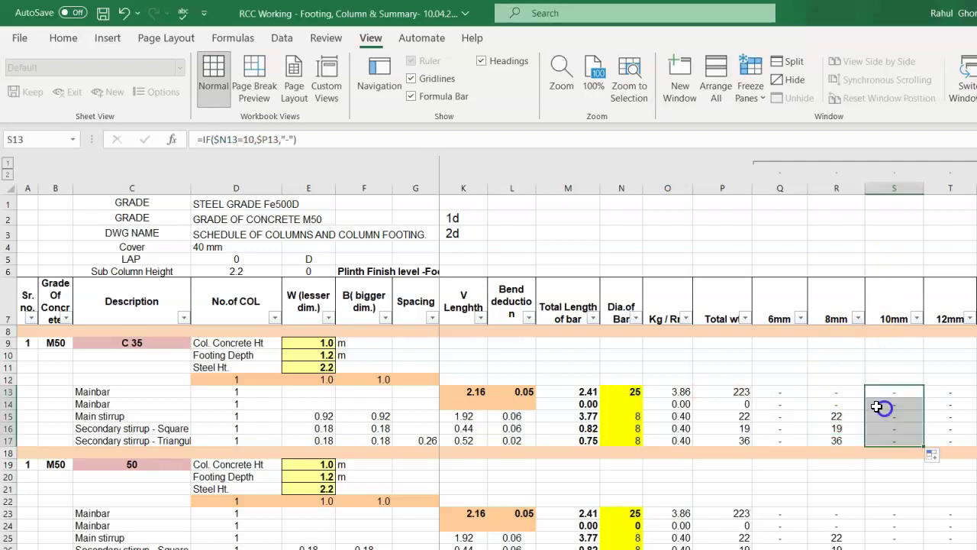
left_click(848, 394)
key("ctrl+c")
key("Right")
key("ctrl+v")
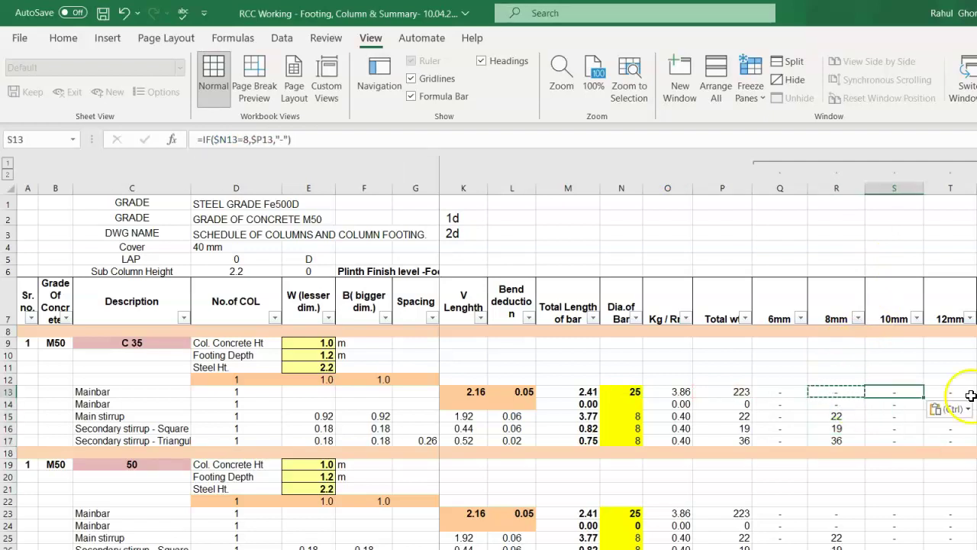
key("Escape")
double_click(247, 143)
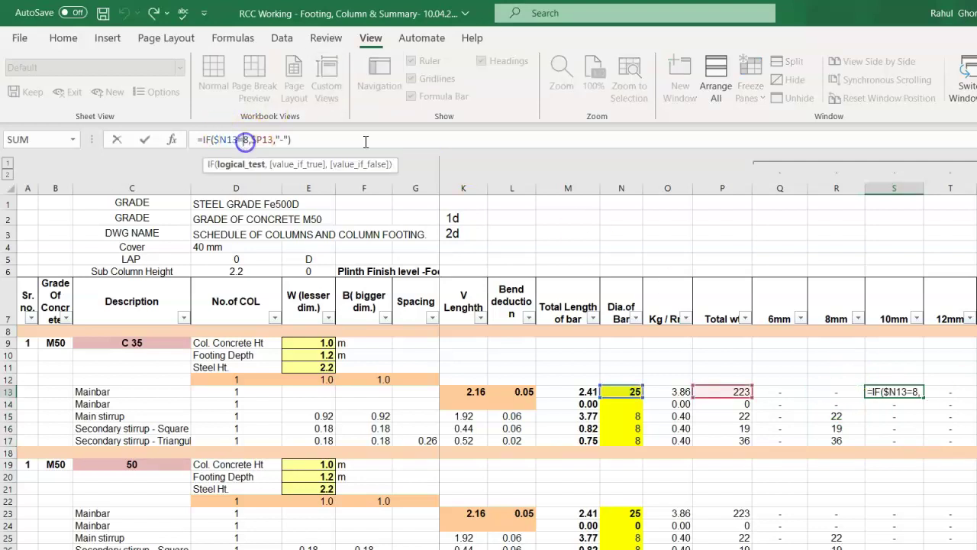
type("10")
key("Return")
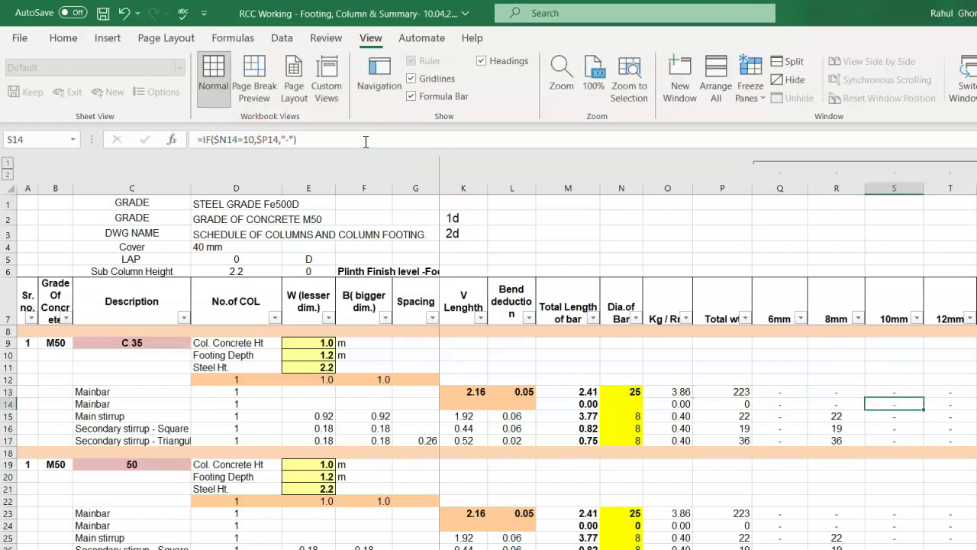
- Fill the 10 mm weight formula from S13 down through S17 for the C 35 bars and stirrups
key("Up")
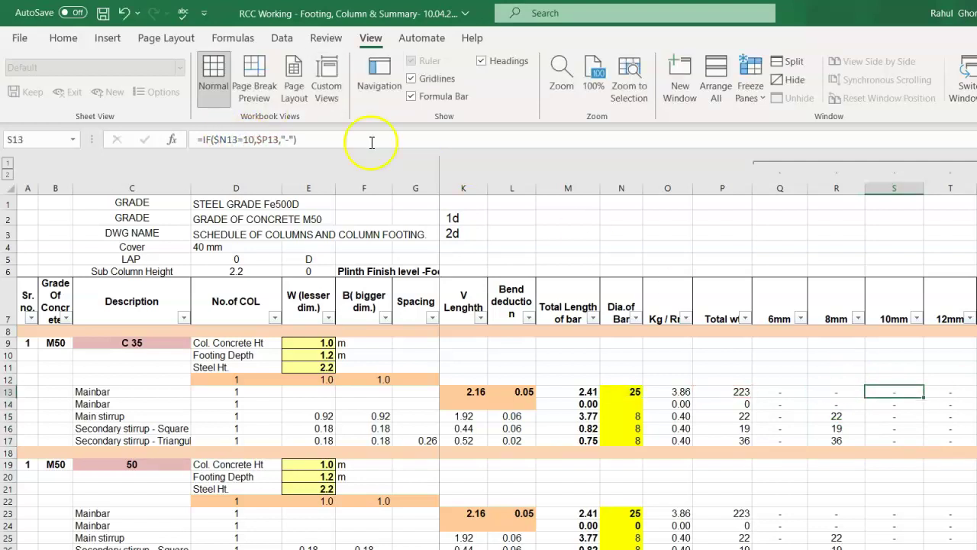
double_click(923, 399)
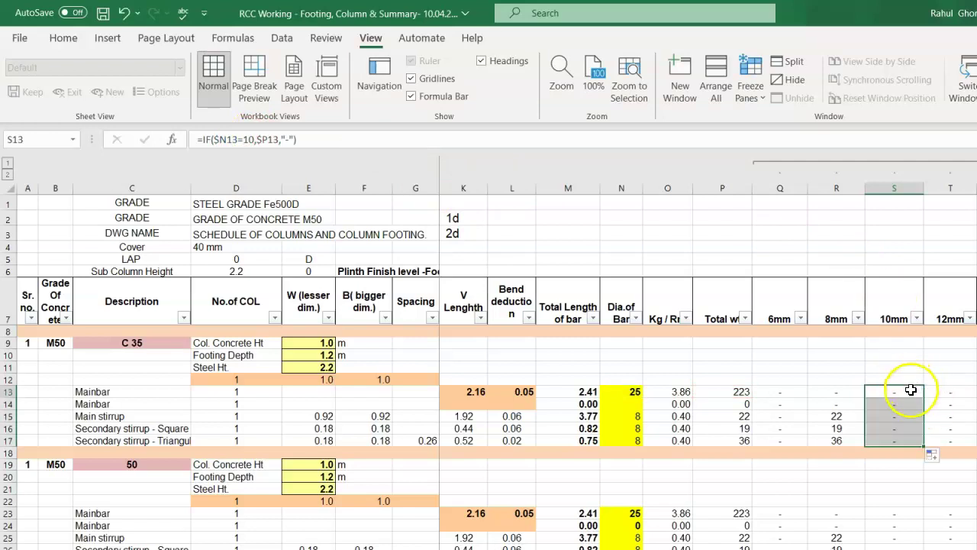
left_click(919, 397)
left_click_drag(923, 398, 924, 452)
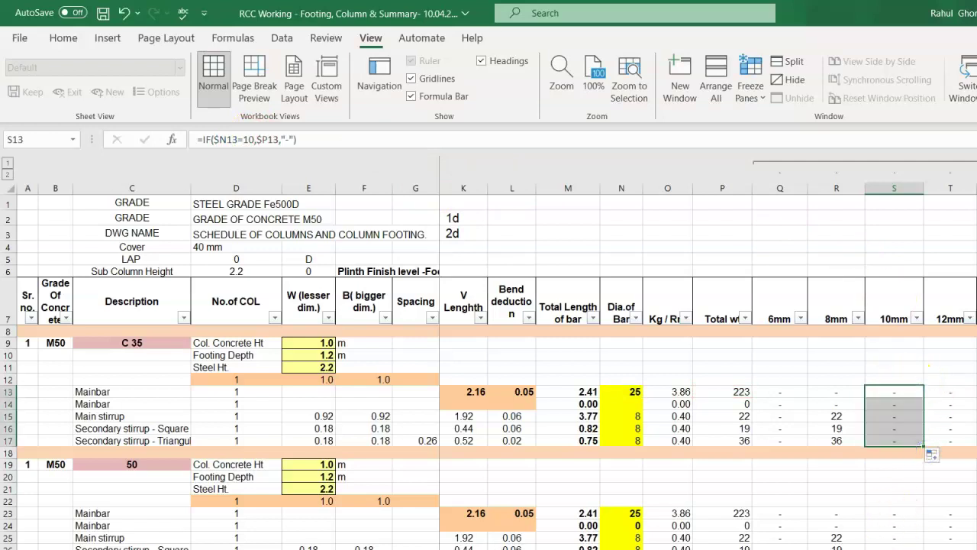
scroll(715, 377, "right", 4)
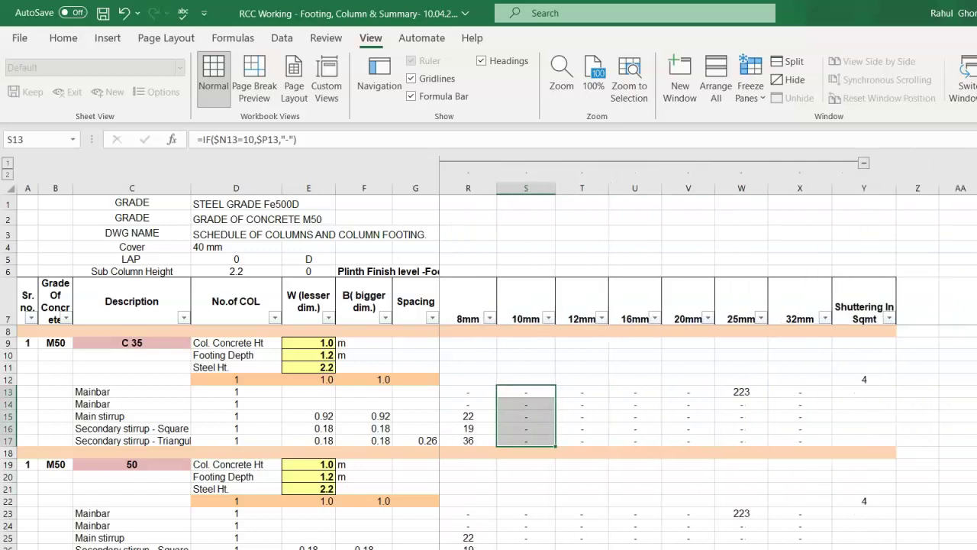
- Check the 32 mm weight formula in X13 and inspect the shuttering area formula in Y12 with the cells it references for column C 35
left_click(718, 377)
left_click(803, 395)
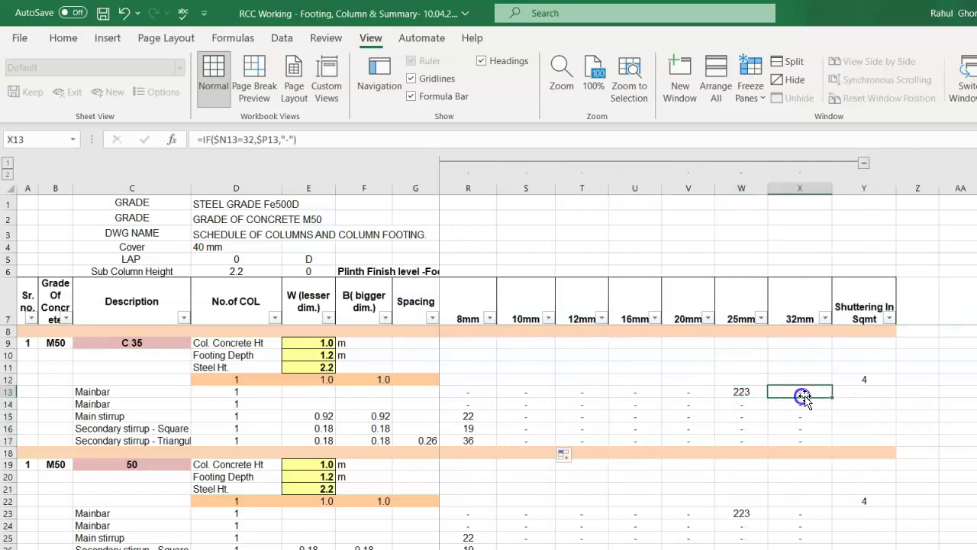
left_click(864, 379)
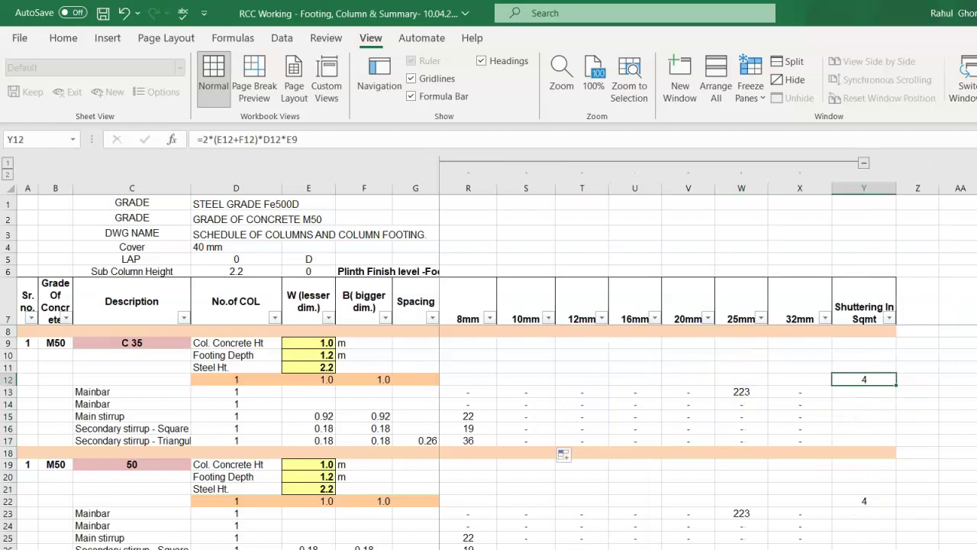
key("F2")
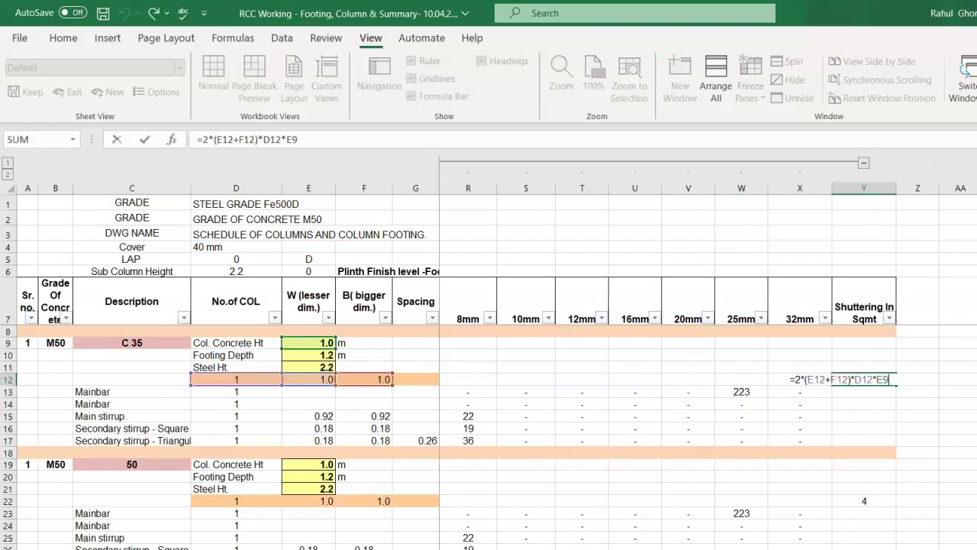
scroll(708, 367, "left", 5)
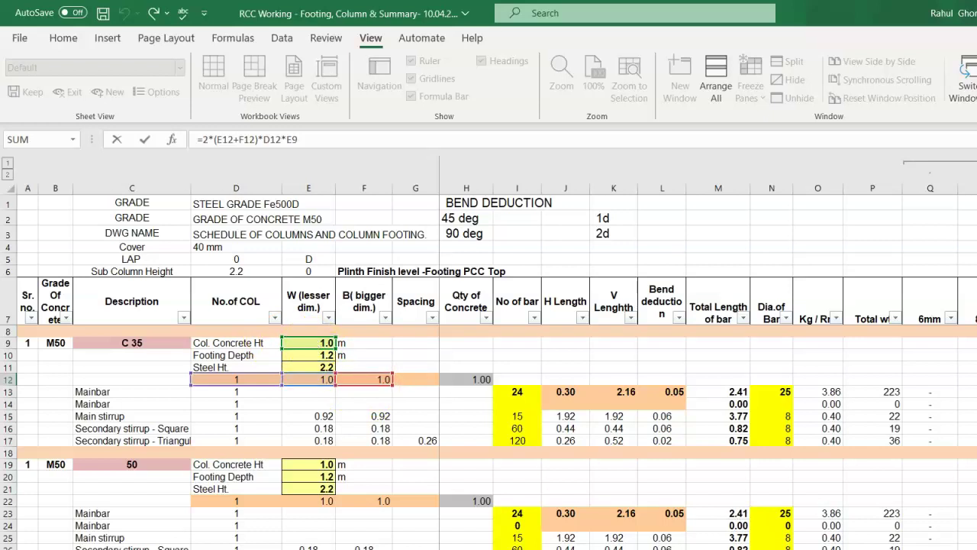
key("Escape")
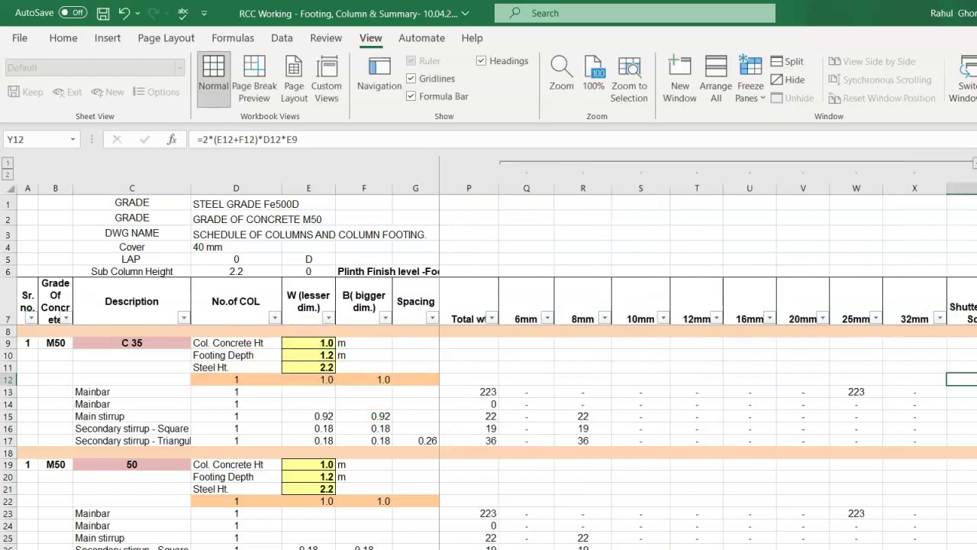
double_click(860, 380)
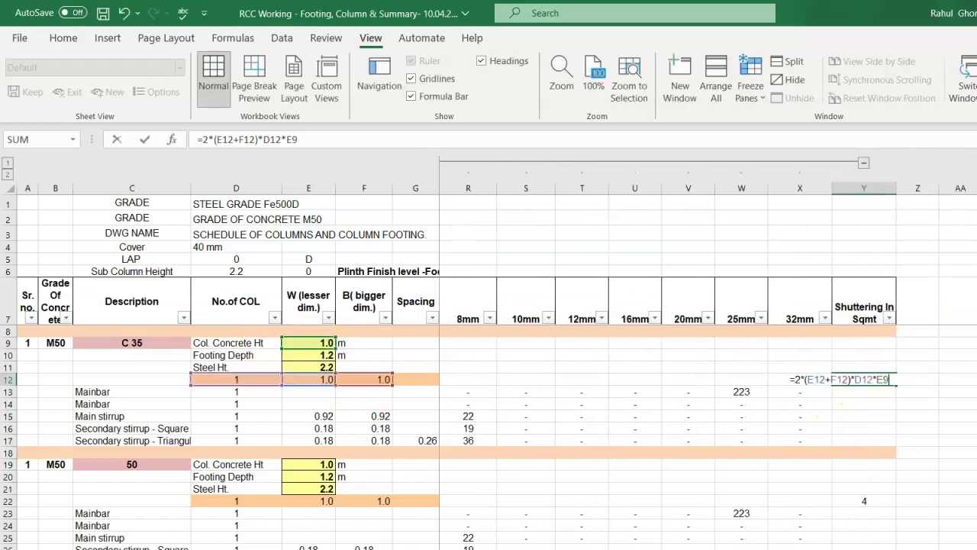
key("Escape")
- Review the concrete quantity total in the TOTAL QUANTITIES row below the column 50 block
scroll(764, 444, "down", 3)
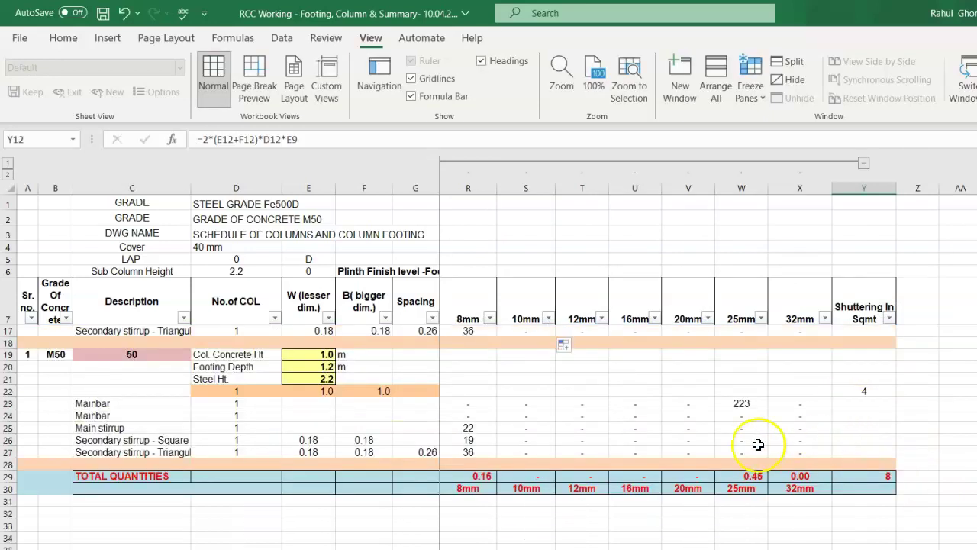
left_click(100, 474)
key("Right")
key("Right")
key("Right")
key("Right")
key("Right")
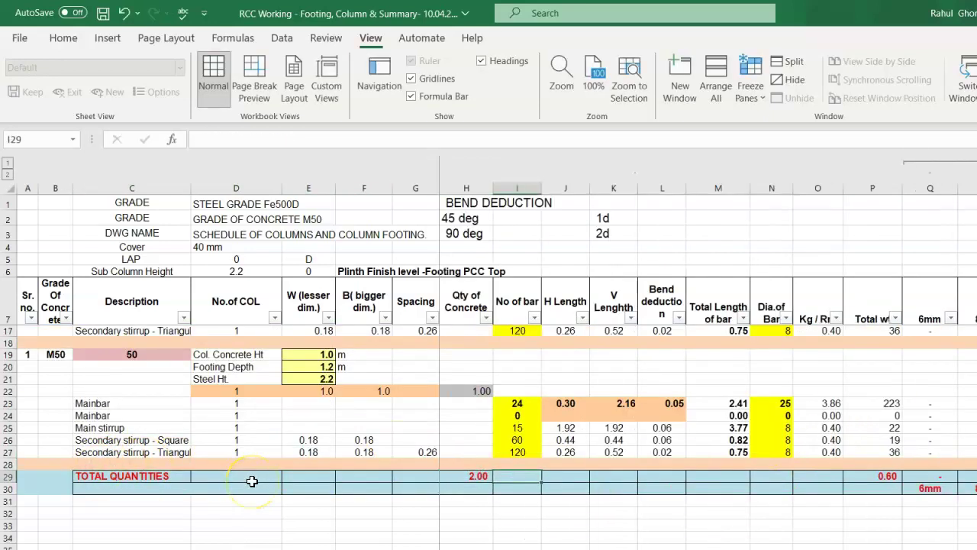
key("F2")
key("Escape")
- Inspect the total steel weight formula in P29 of the TOTAL QUANTITIES row and leave it unedited
key("Right")
key("Right")
key("Right")
key("Right")
key("Right")
key("Right")
key("Right")
key("Right")
key("Right")
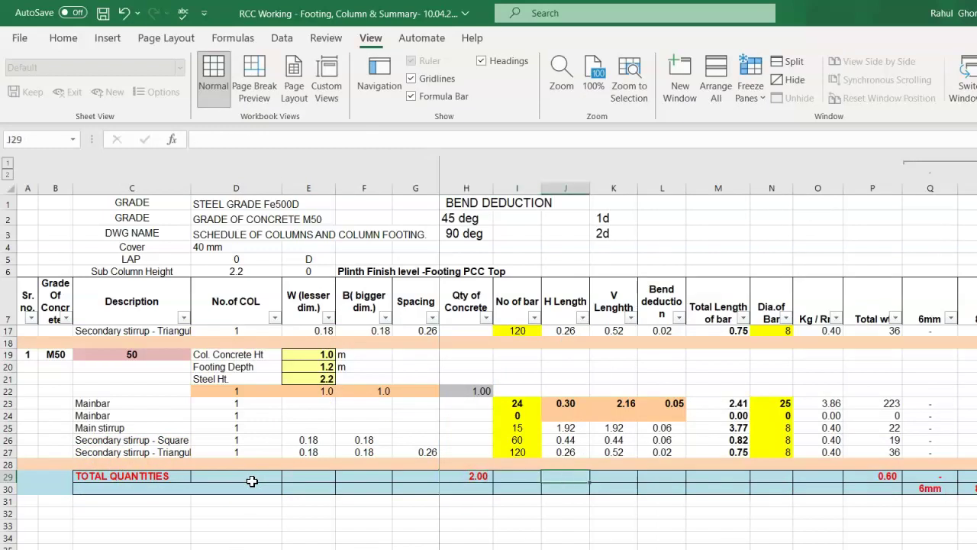
key("Left")
key("F2")
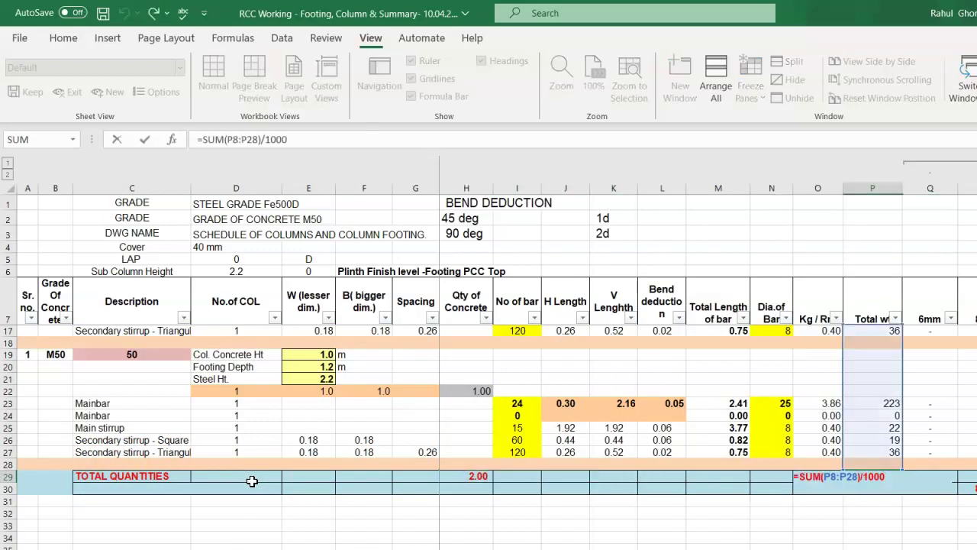
key("Escape")
- Review the diameter-wise steel totals from 6 mm to 32 mm in Q29:X29 of the TOTAL QUANTITIES row
key("Right")
key("Right")
key("Right")
key("Right")
key("Right")
key("Right")
key("Right")
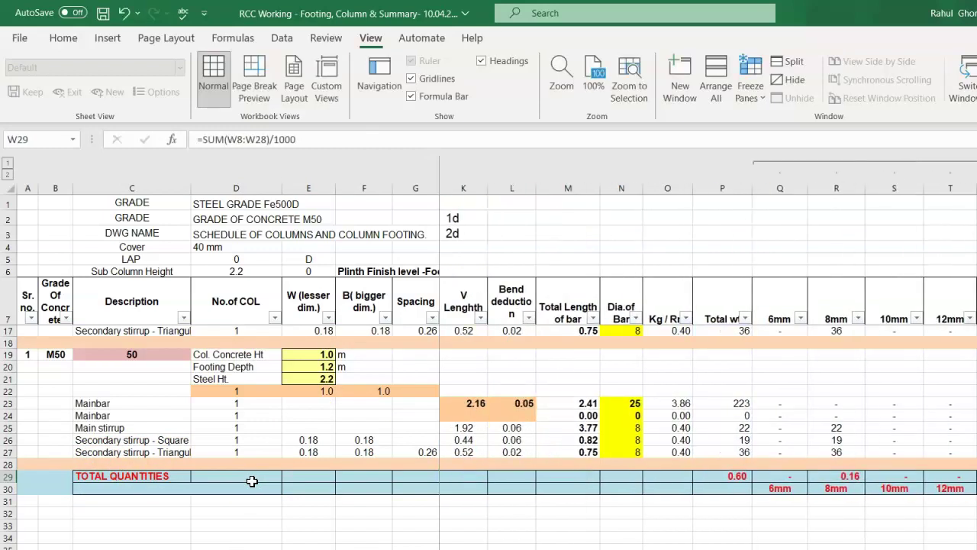
key("Right")
key("Right")
key("Right")
key("Right")
key("Right")
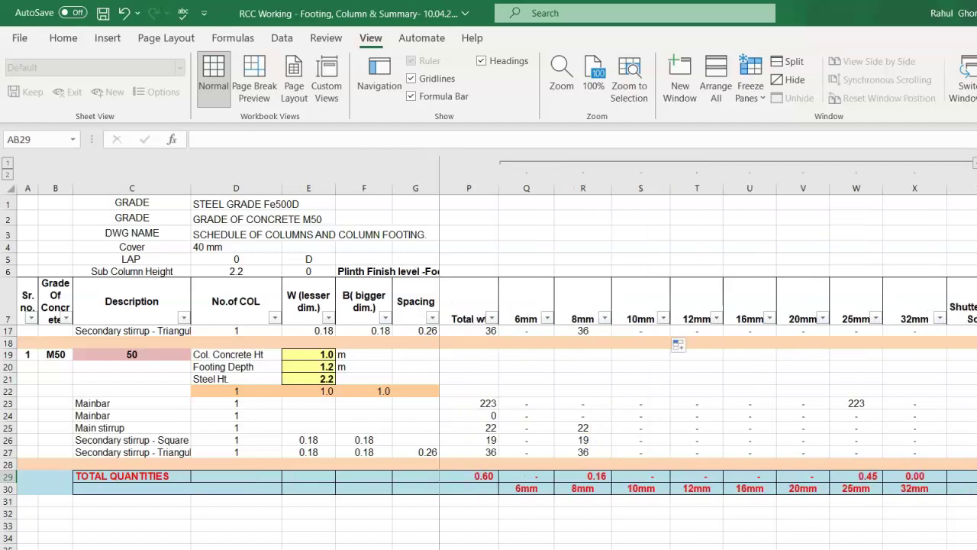
left_click_drag(535, 475, 892, 476)
scroll(708, 367, "right", 1)
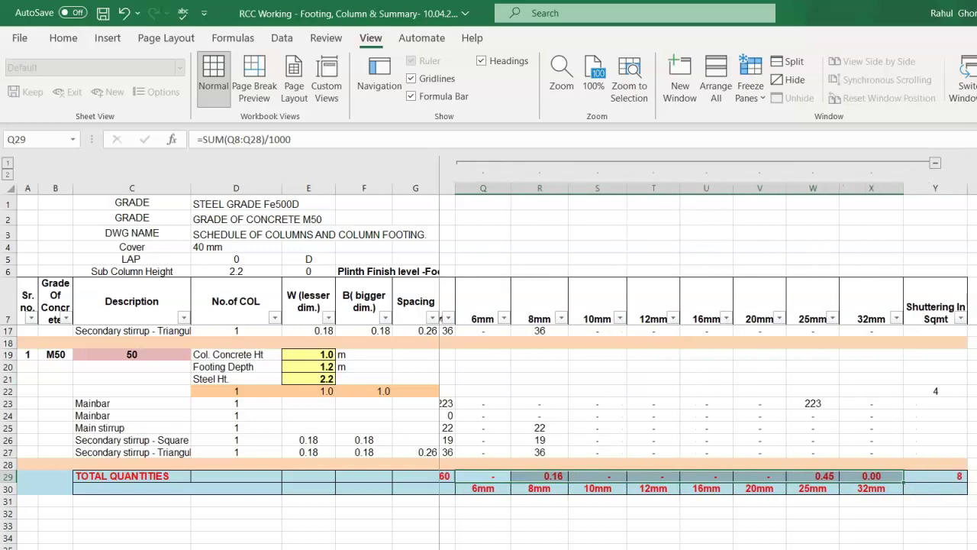
- Inspect the total shuttering area formula in Y29 and leave it unedited
left_click(950, 476)
double_click(950, 475)
key("Escape")
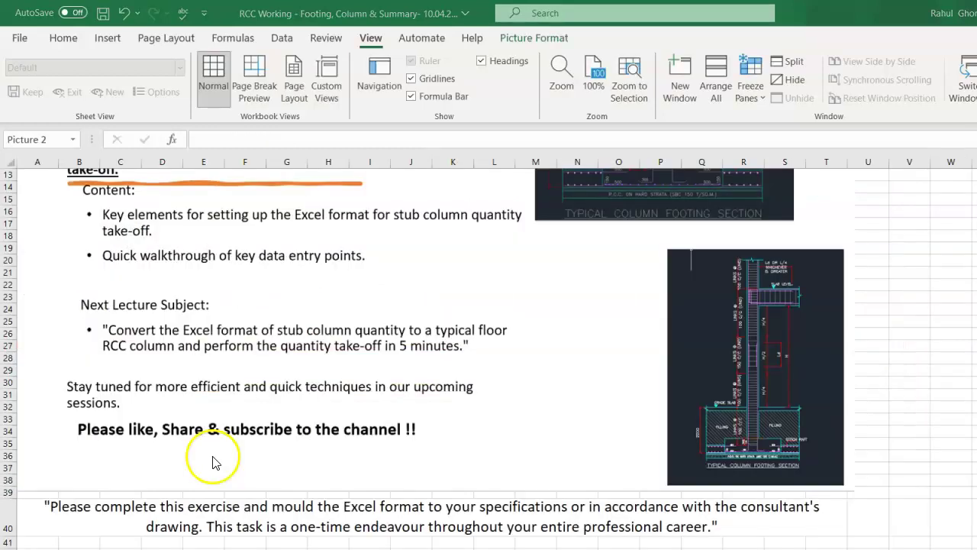
left_click(169, 434)
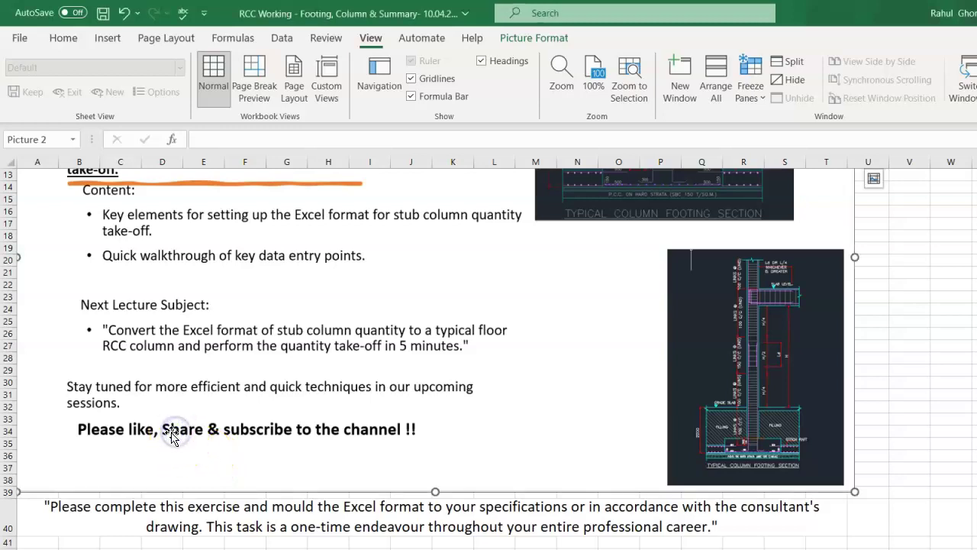